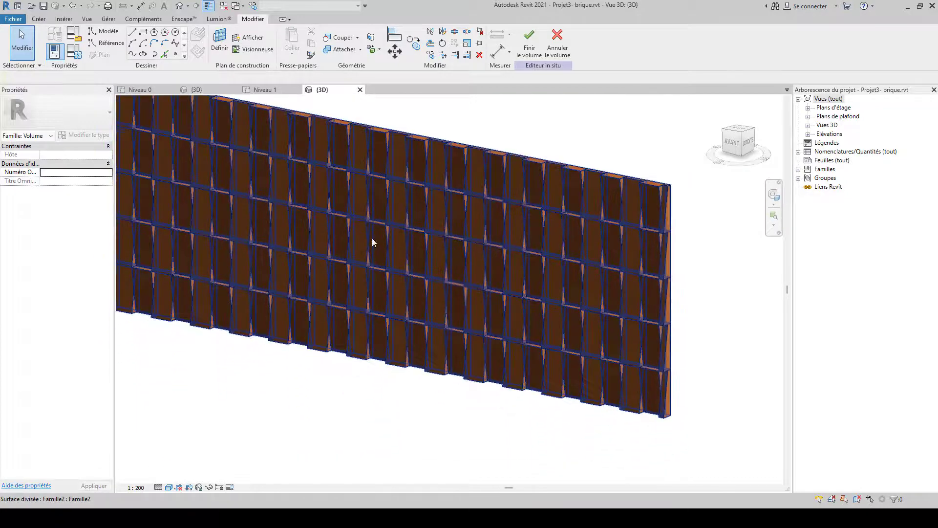
Examine the relief brick pattern on the flat wall and on the cylindrical mass in the 3D view.
scroll(561, 270, down, 3)
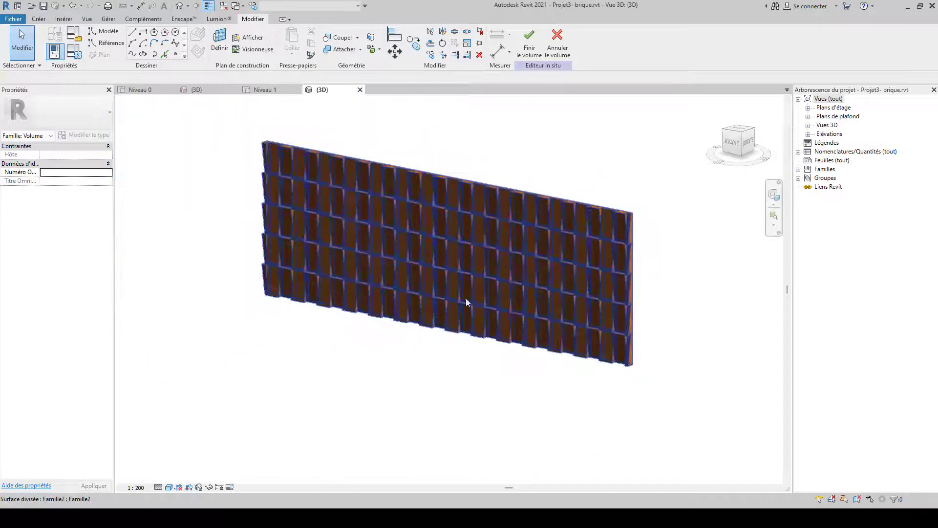
middle_drag(329, 360, 431, 348)
scroll(437, 342, down, 2)
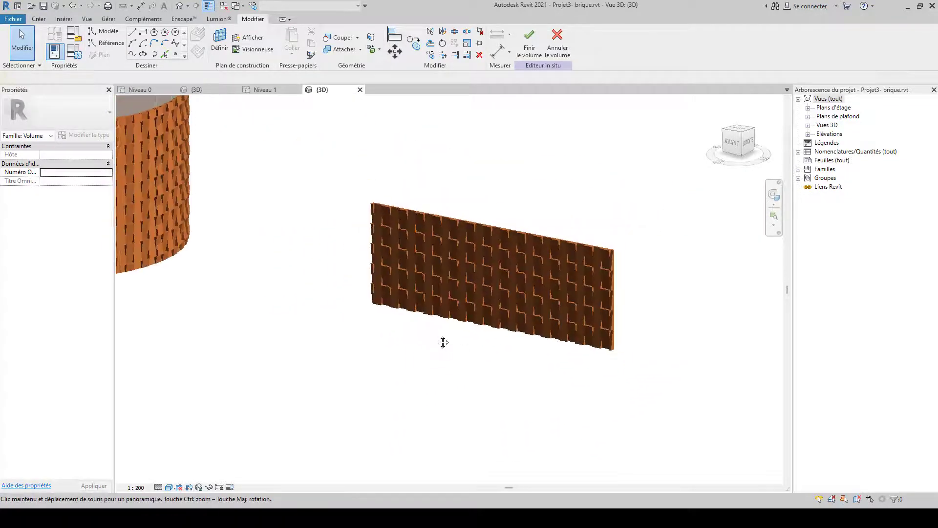
scroll(302, 327, down, 2)
middle_drag(352, 318, 381, 321)
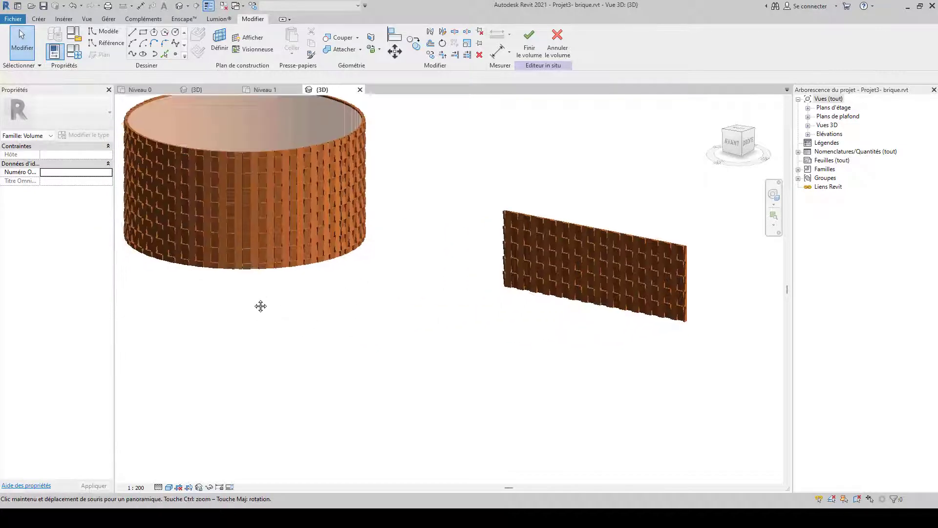
middle_drag(429, 299, 411, 311)
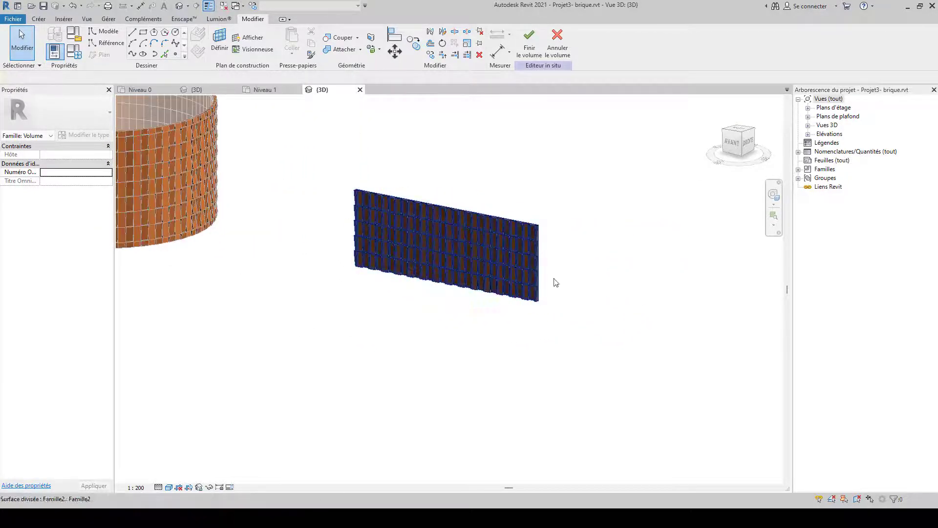
scroll(561, 244, up, 5)
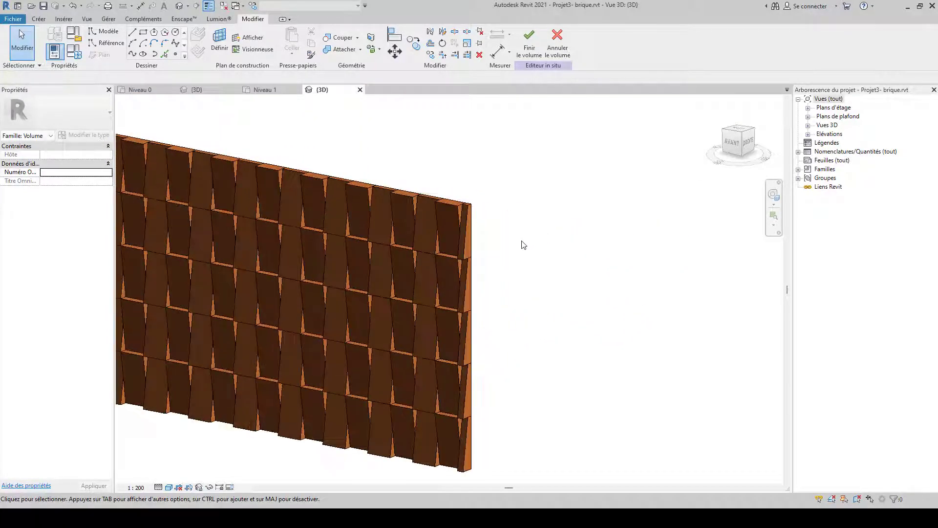
scroll(515, 252, down, 3)
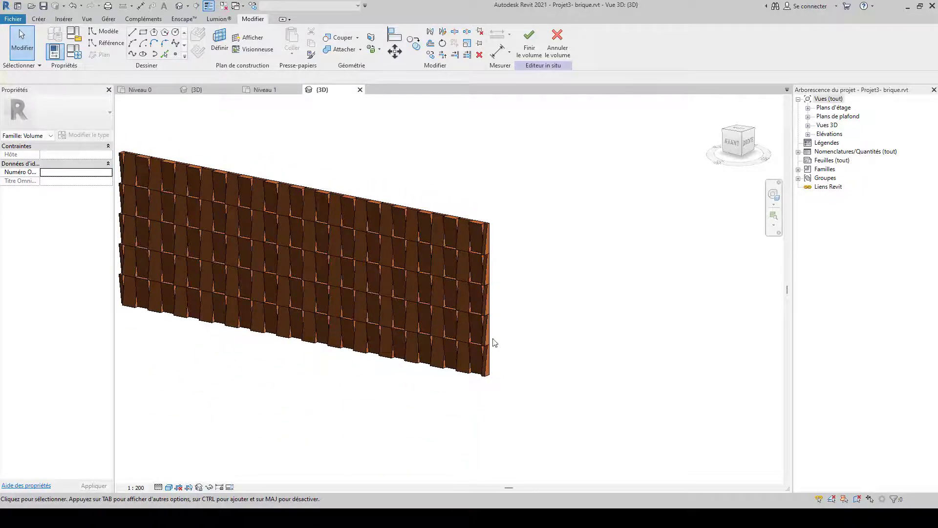
middle_drag(255, 345, 345, 298)
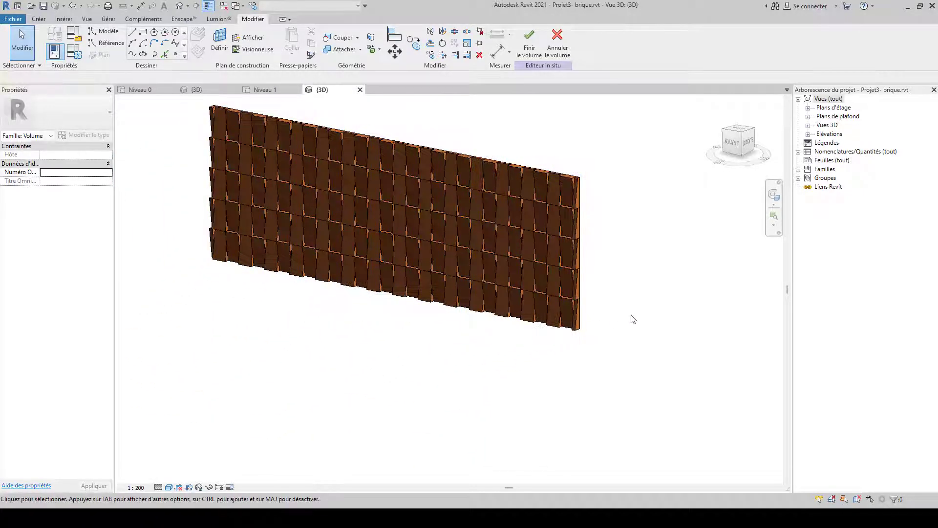
middle_drag(633, 318, 590, 347)
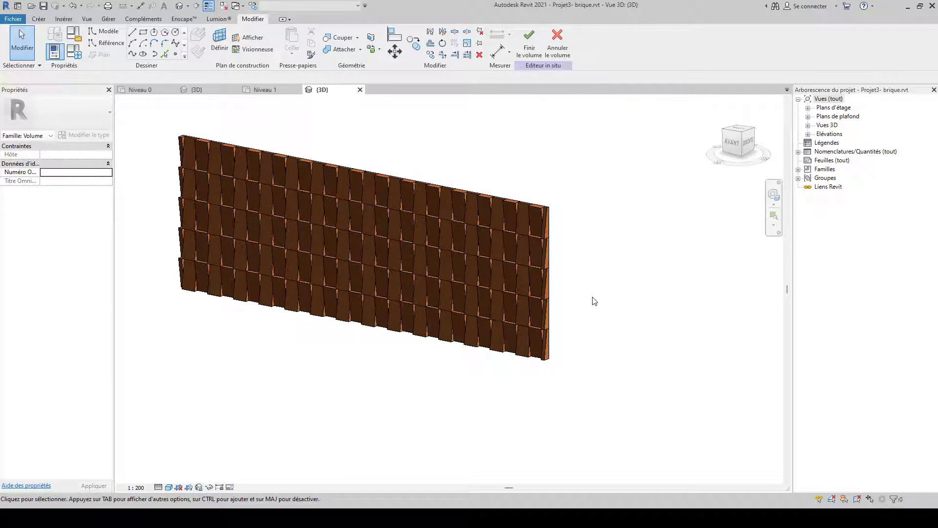
shift+middle_drag(595, 325, 438, 350)
scroll(435, 350, down, 3)
middle_drag(374, 348, 581, 336)
scroll(283, 316, up, 1)
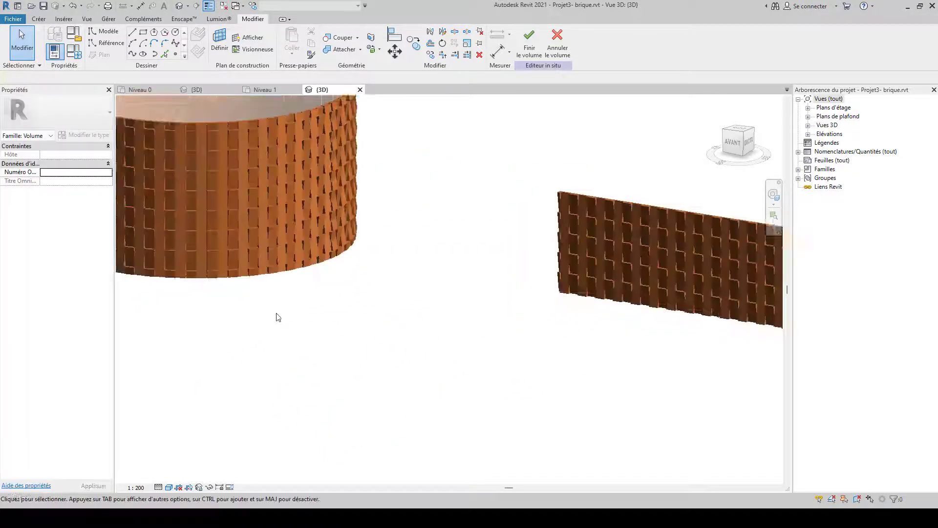
middle_drag(279, 318, 333, 326)
scroll(342, 319, down, 2)
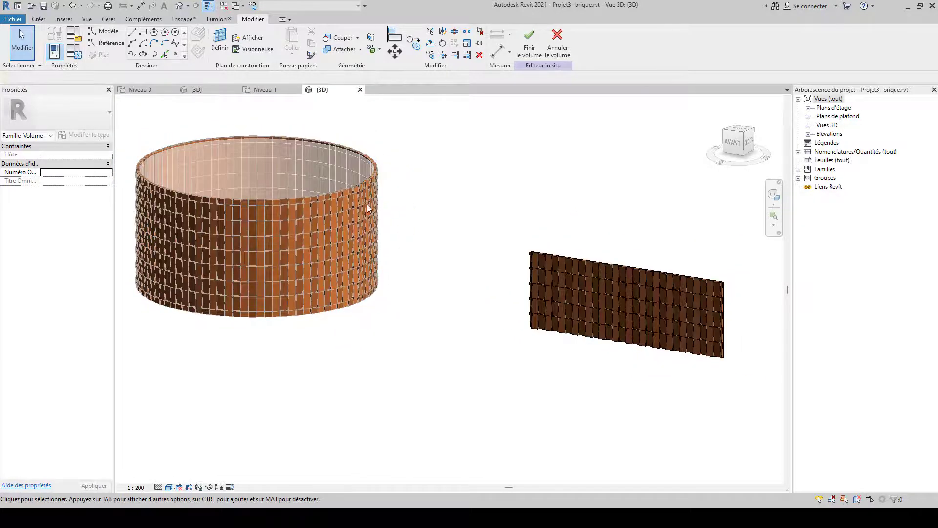
middle_drag(368, 209, 307, 281)
middle_drag(496, 336, 407, 322)
click(459, 312)
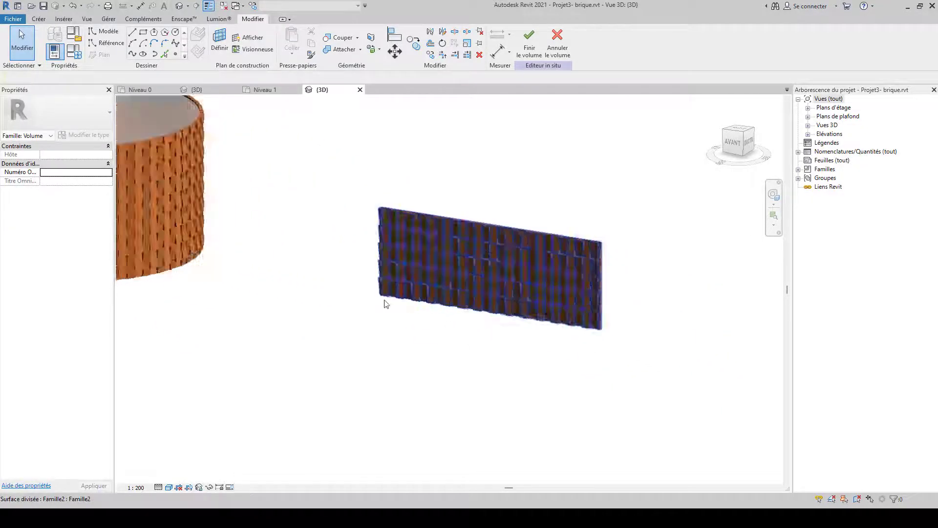
scroll(405, 301, up, 5)
middle_drag(429, 300, 360, 311)
scroll(310, 328, down, 5)
scroll(310, 329, up, 1)
scroll(337, 319, down, 3)
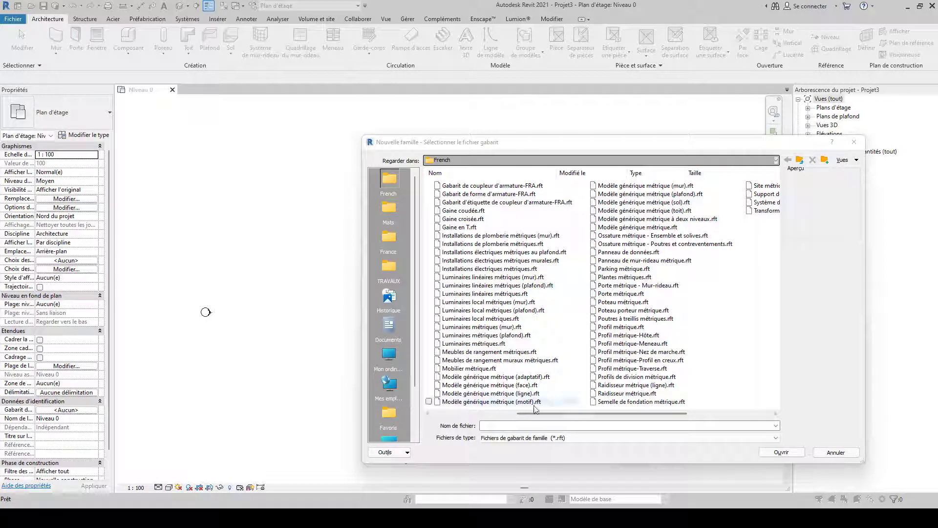
Create a new family from the template Modèle générique métrique (motif).rft.
click(490, 402)
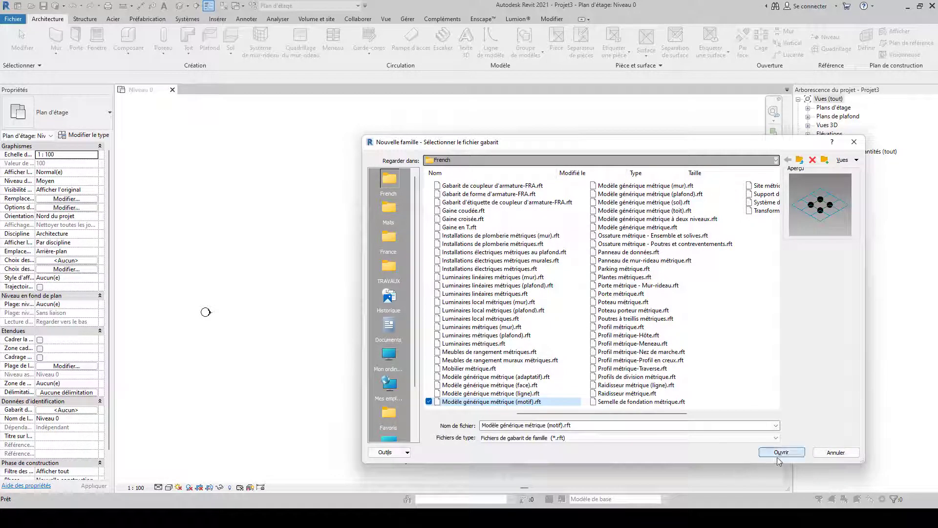
click(782, 452)
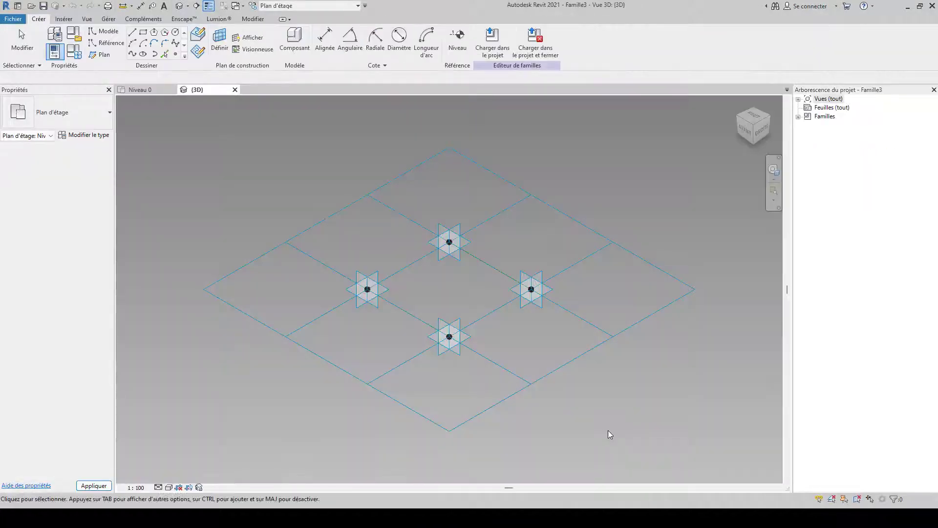
Set both spacings of the rectangular pattern grid to 400.
scroll(544, 423, down, 3)
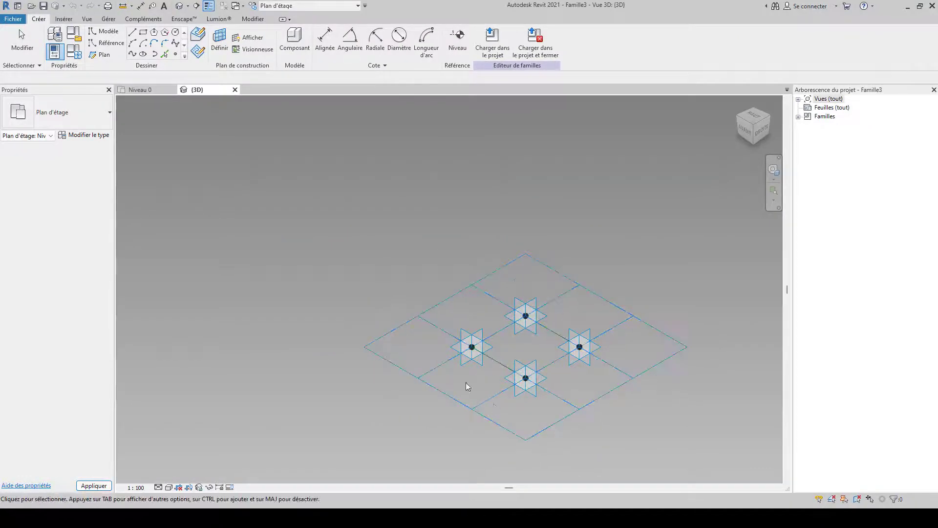
middle_drag(467, 385, 438, 304)
scroll(439, 303, up, 1)
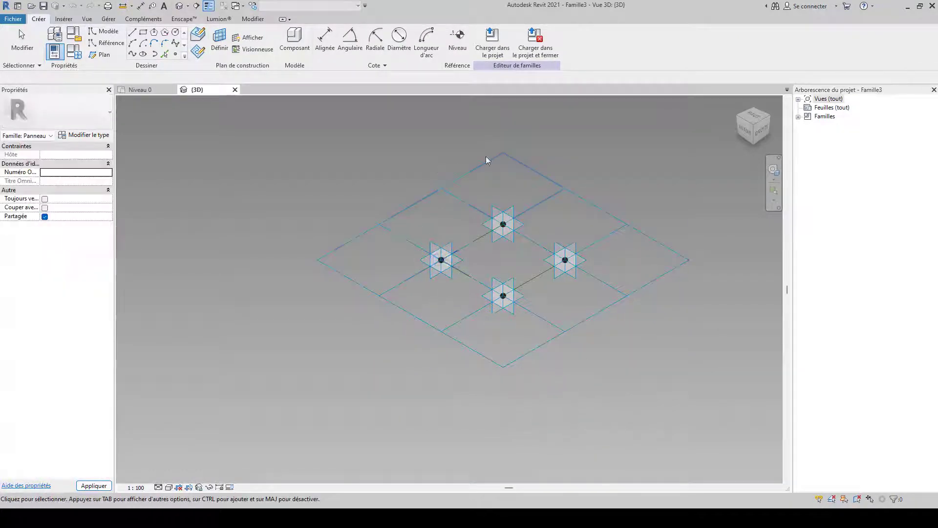
click(512, 362)
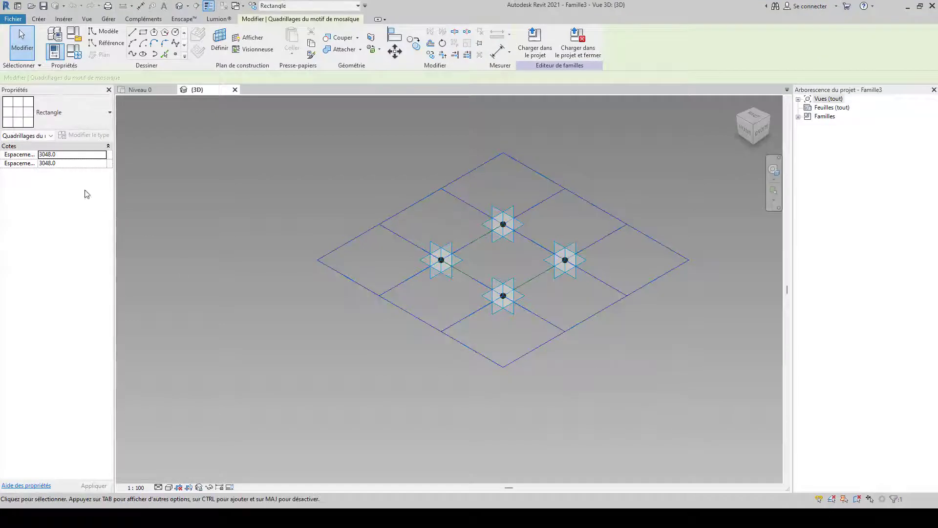
click(69, 156)
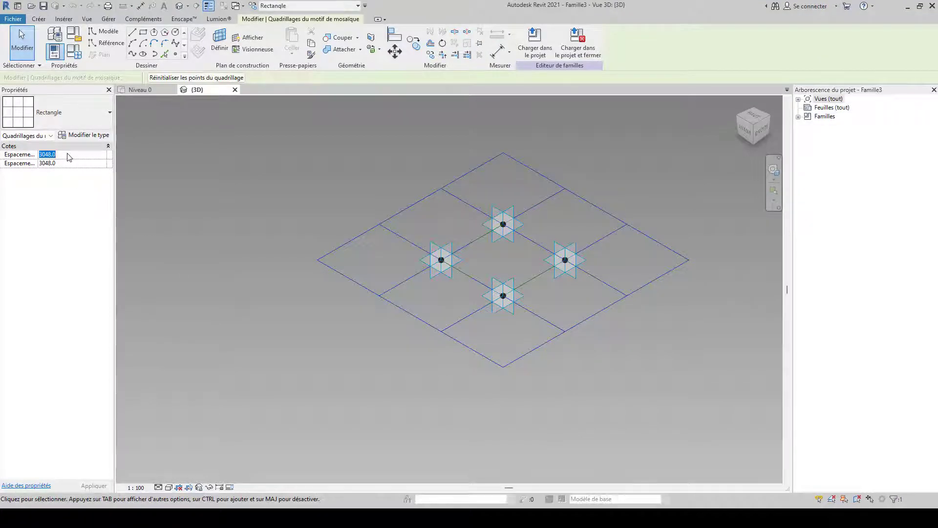
text(400)
click(66, 163)
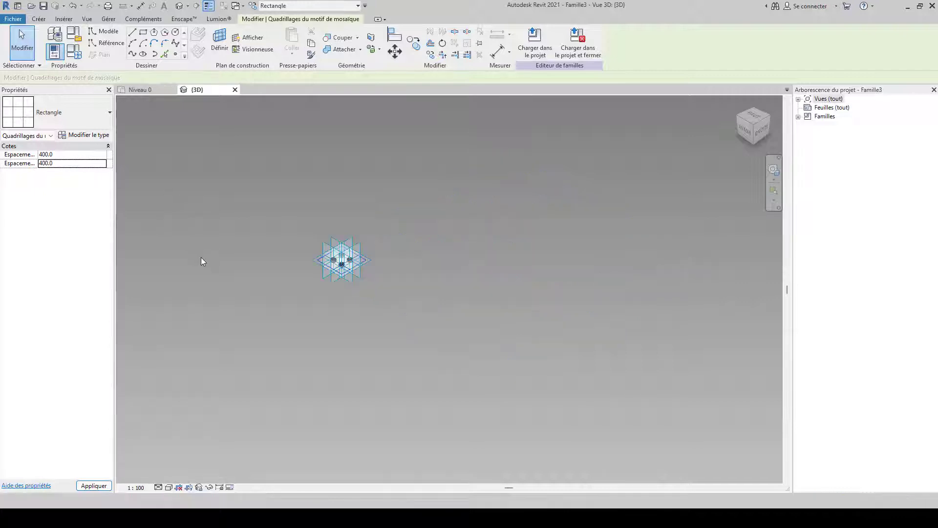
click(212, 265)
Place a reference point at the position of adaptive point 2, the front corner of the central grid cell.
scroll(333, 264, up, 4)
scroll(360, 265, up, 5)
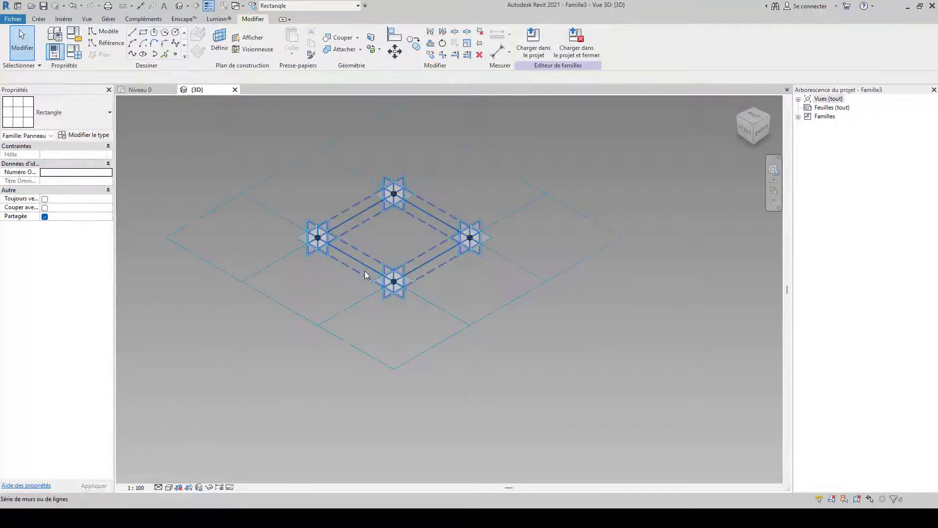
middle_drag(327, 269, 400, 263)
scroll(473, 206, down, 2)
middle_drag(479, 217, 463, 248)
scroll(465, 244, up, 1)
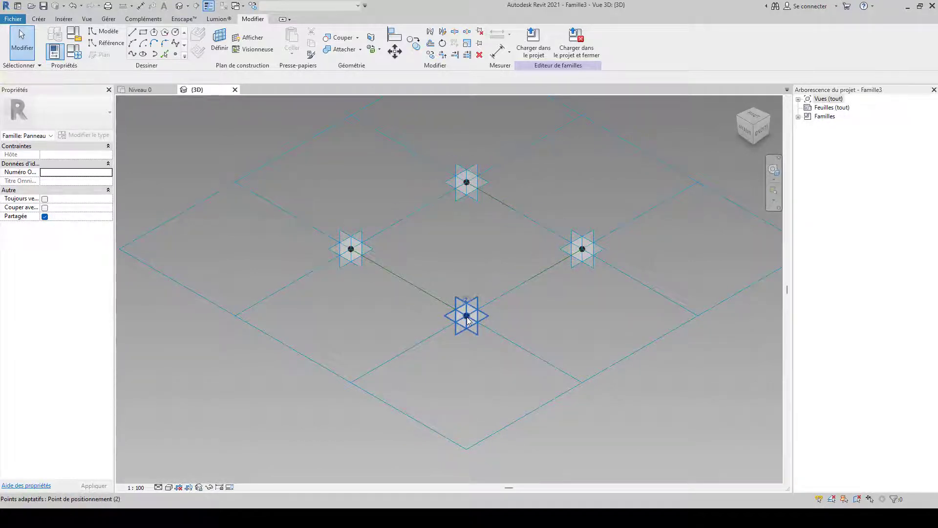
click(174, 56)
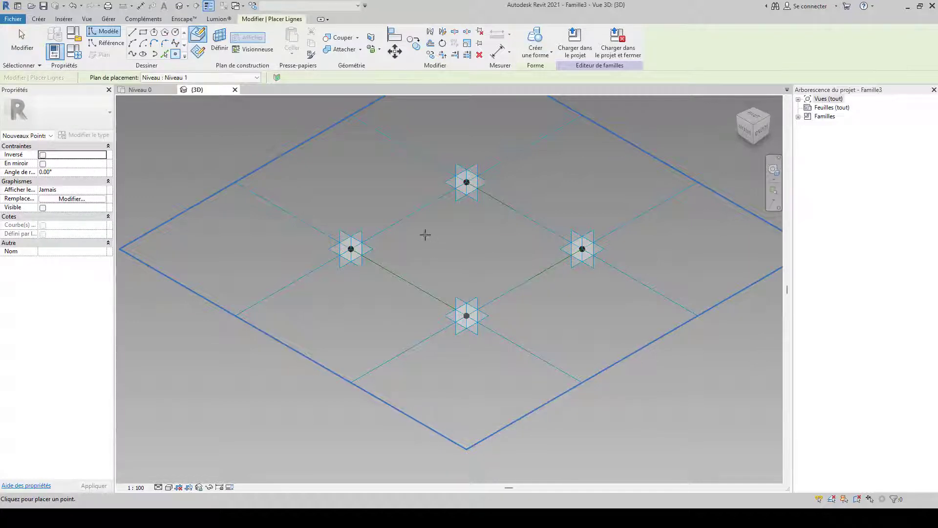
key(Escape)
key(Escape)
Raise the new reference point above adaptive point 2 with an offset of 200.
scroll(468, 319, up, 2)
scroll(468, 318, down, 2)
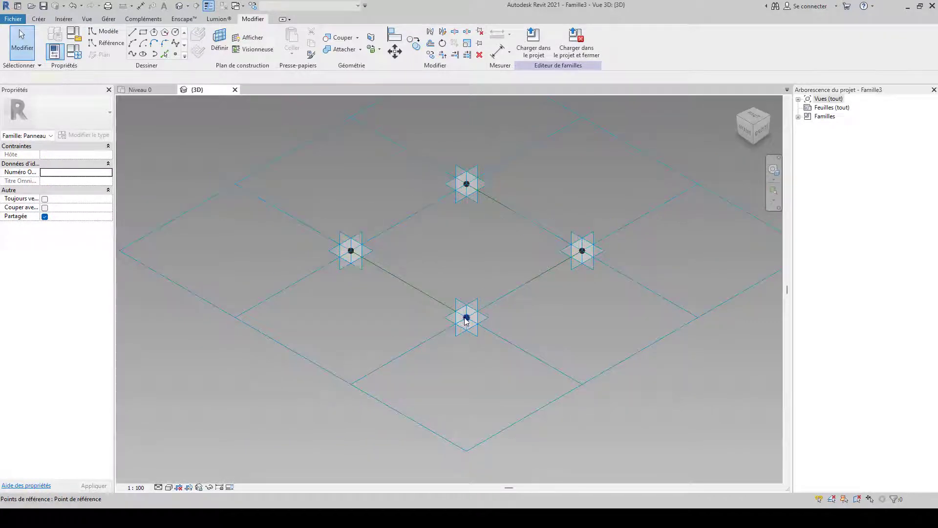
click(466, 318)
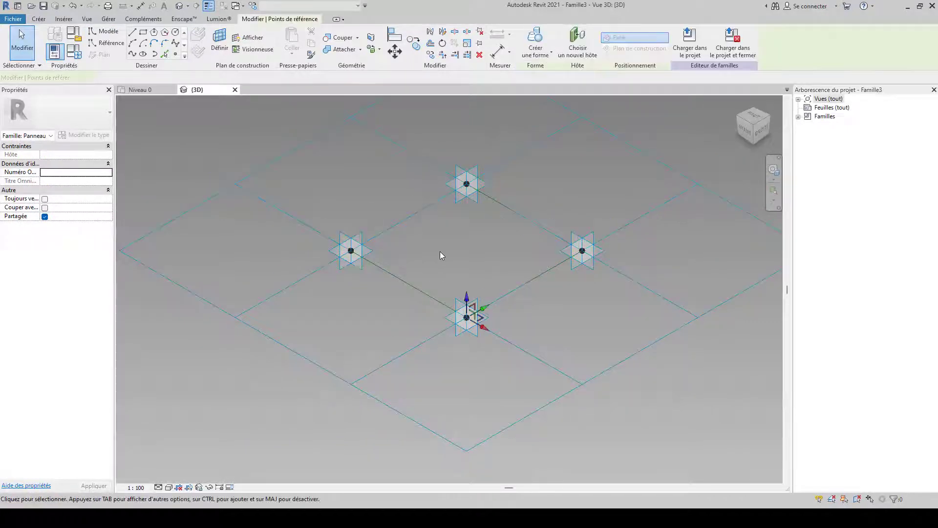
click(746, 133)
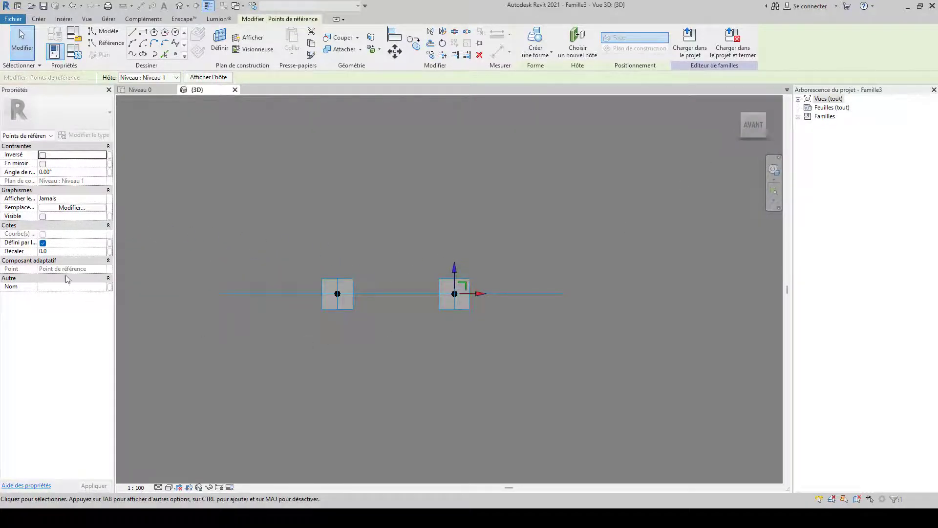
click(61, 251)
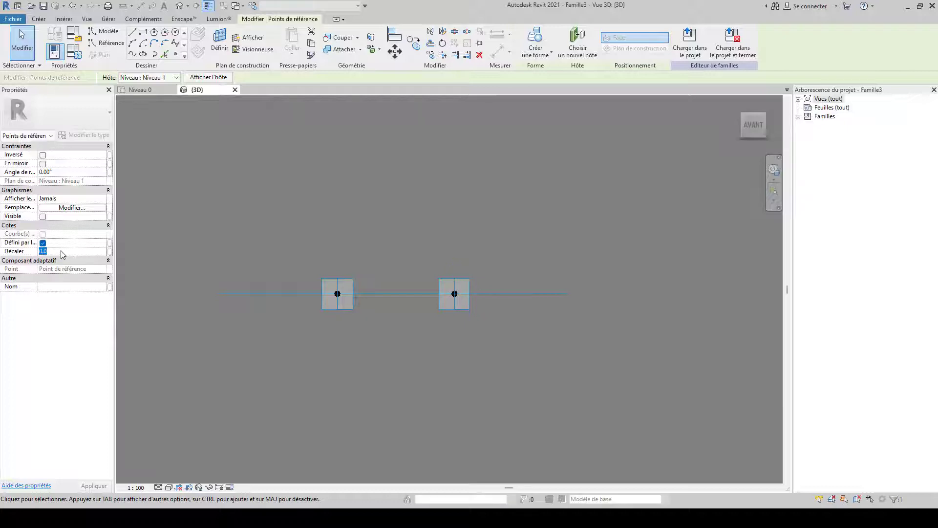
text(200)
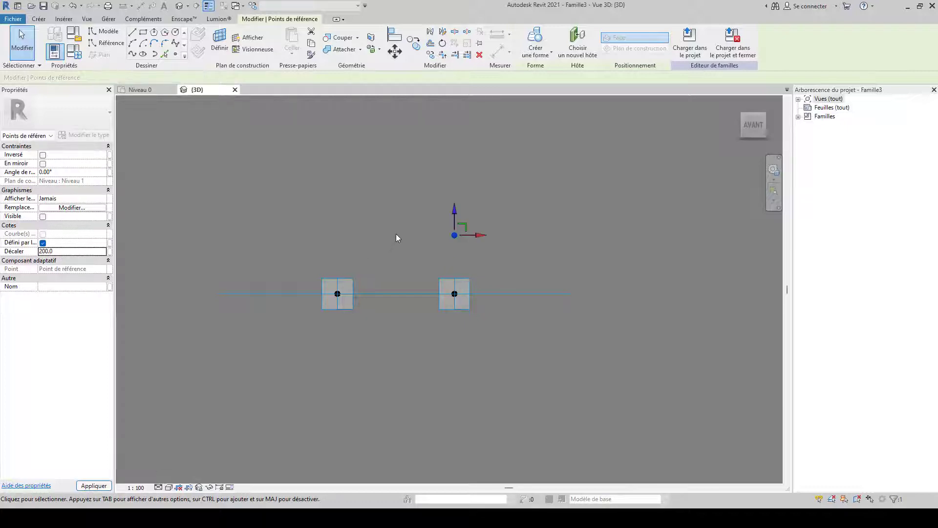
click(395, 233)
click(468, 242)
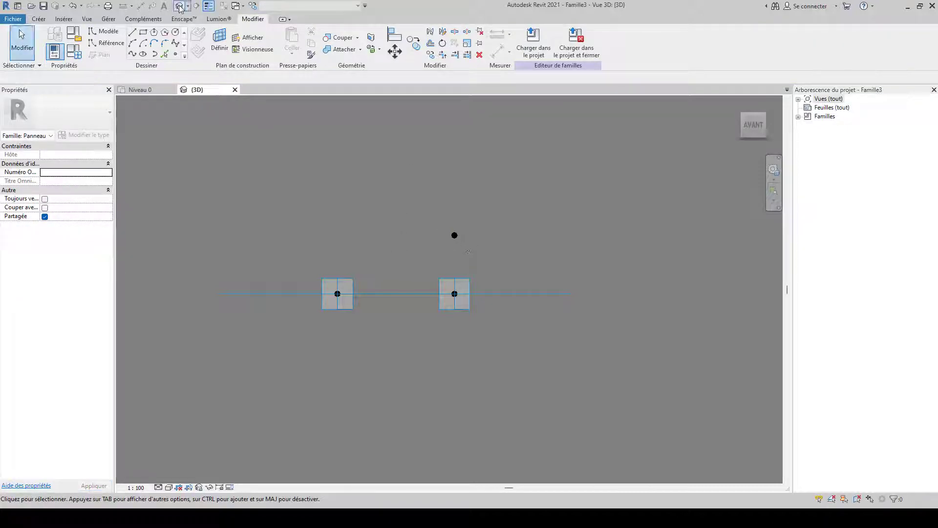
In the front view, copy the raised reference point above the opposite adaptive point and above the midpoint between the two.
click(180, 7)
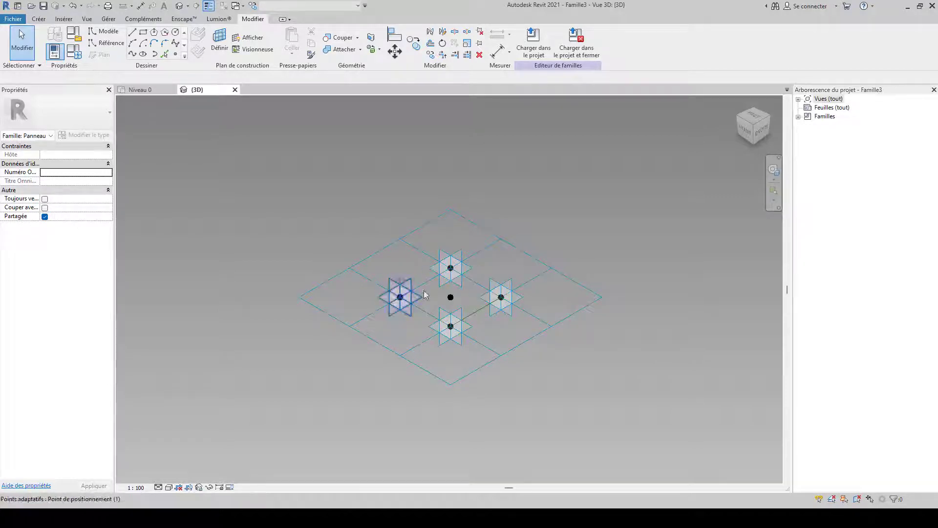
click(745, 131)
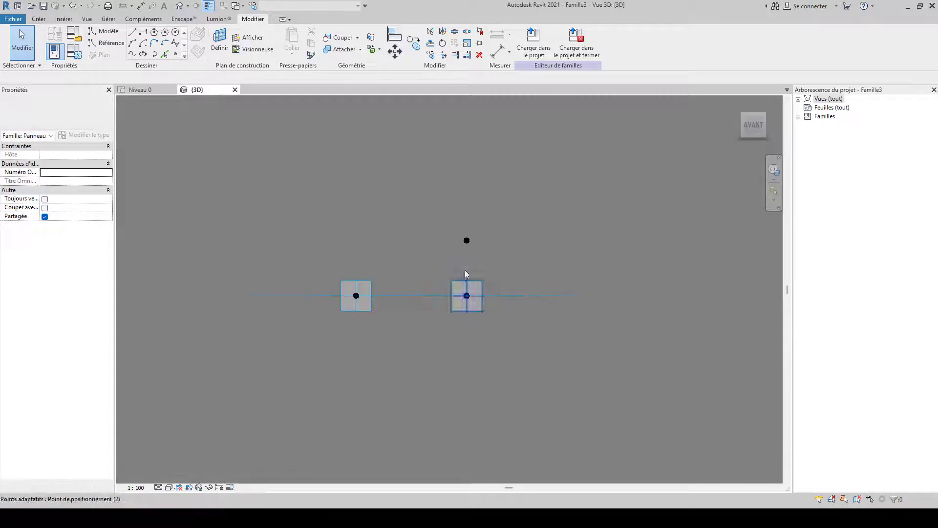
click(535, 257)
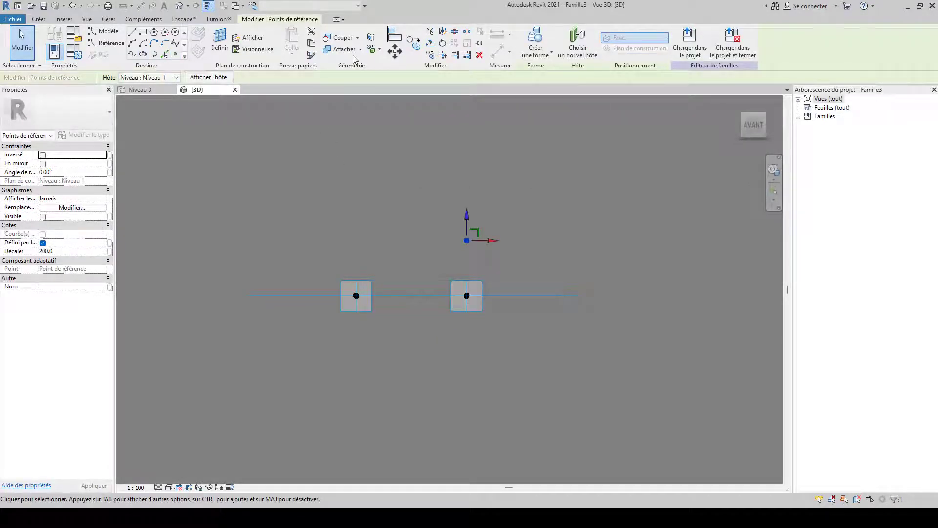
click(434, 56)
click(467, 296)
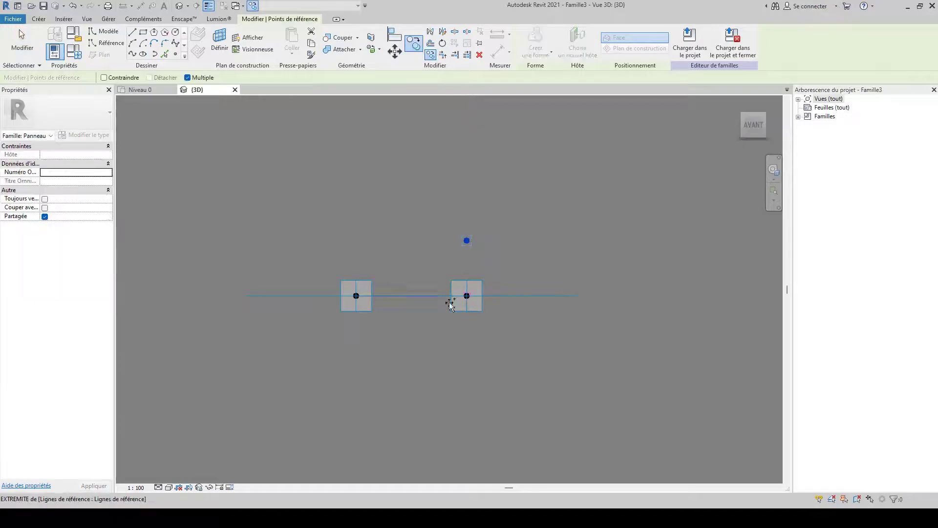
scroll(405, 296, up, 1)
click(349, 296)
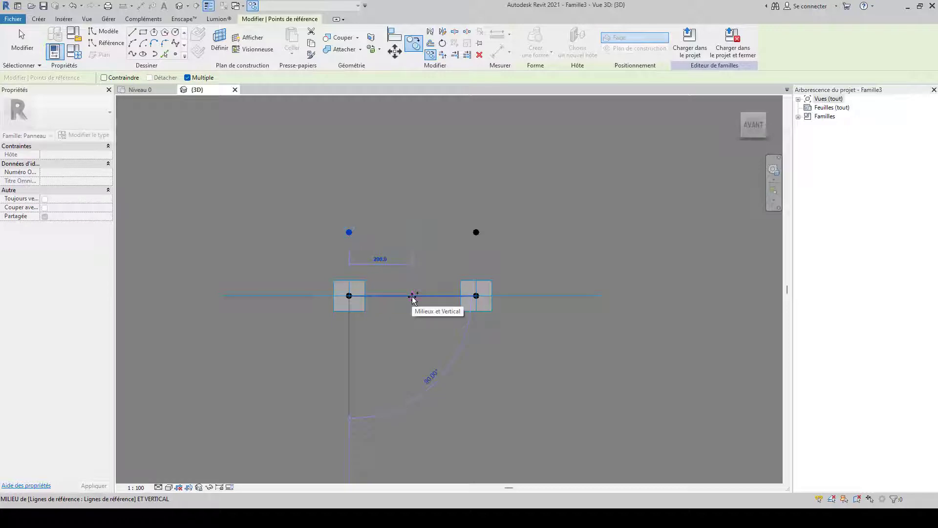
click(412, 295)
right_click(379, 184)
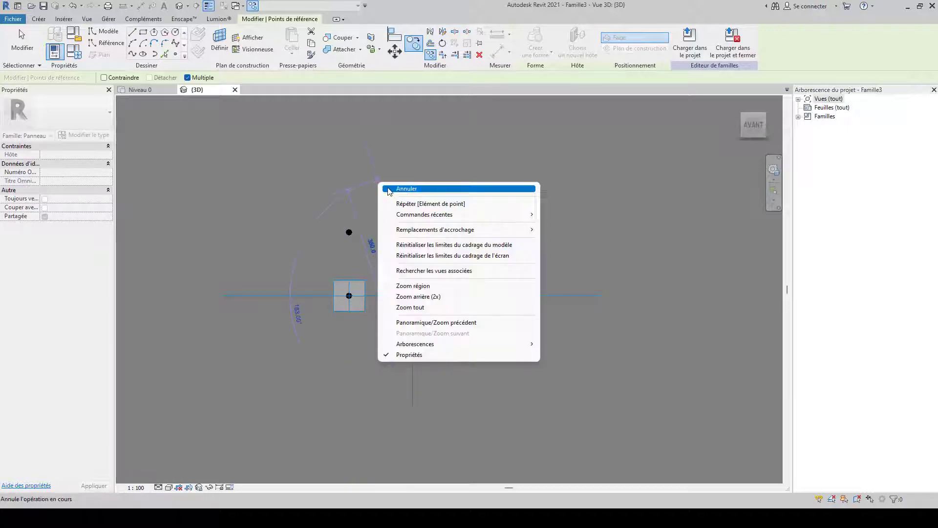
click(406, 188)
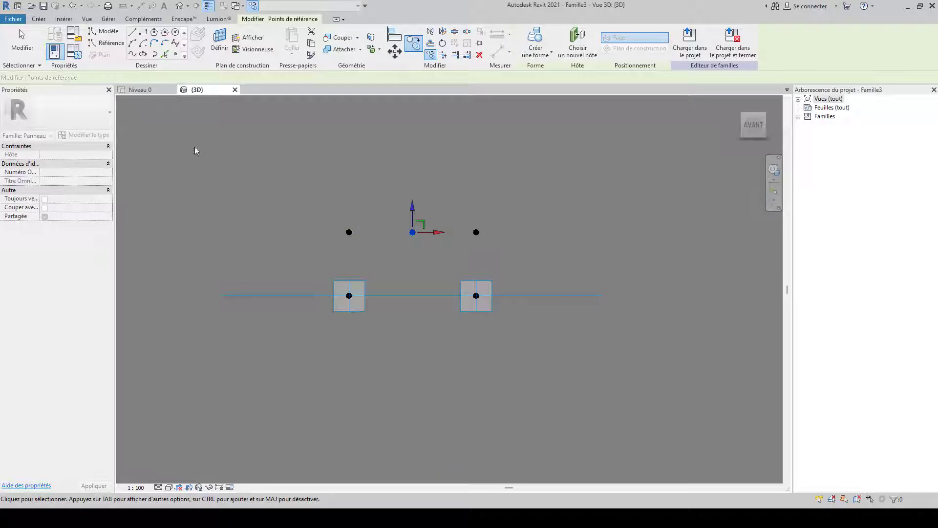
In the right view, copy the three raised front reference points across to above the back row of adaptive points.
click(180, 7)
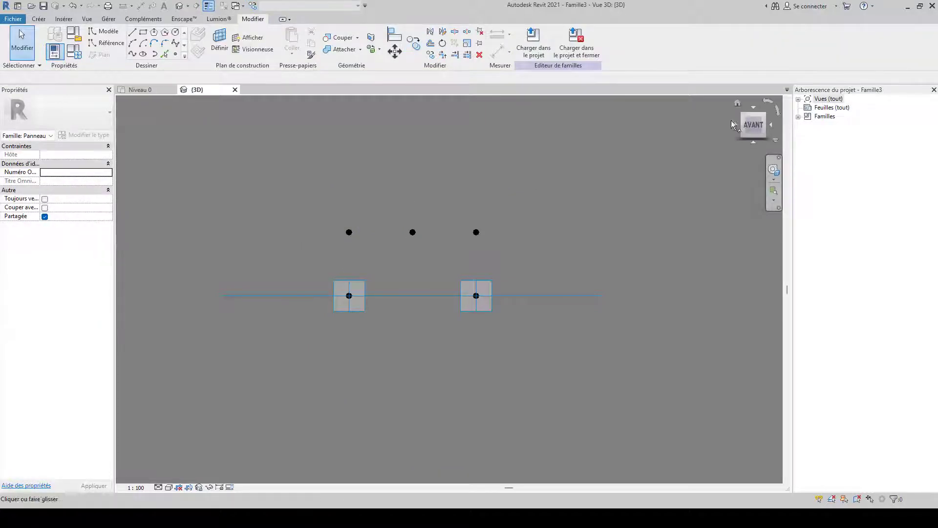
click(739, 104)
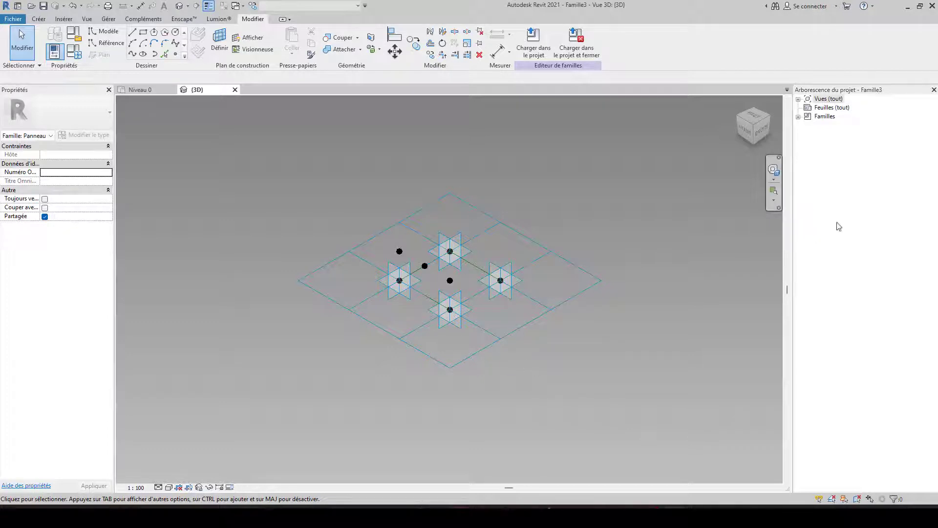
click(762, 132)
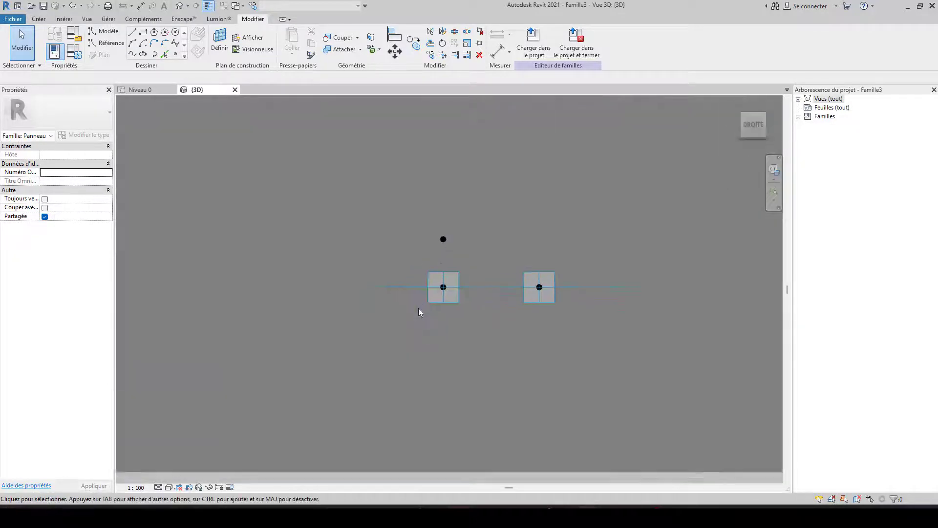
middle_drag(435, 323, 404, 343)
drag(360, 189, 483, 257)
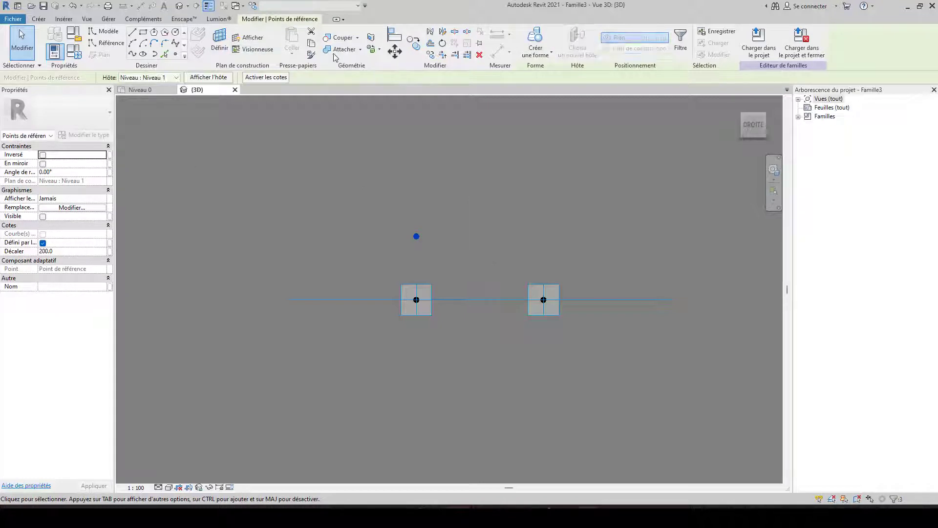
key(c)
key(o)
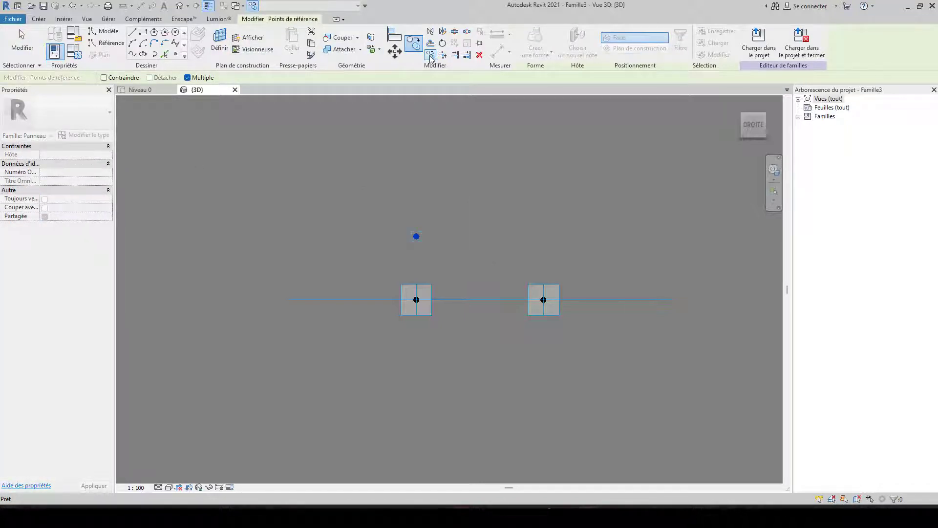
click(416, 300)
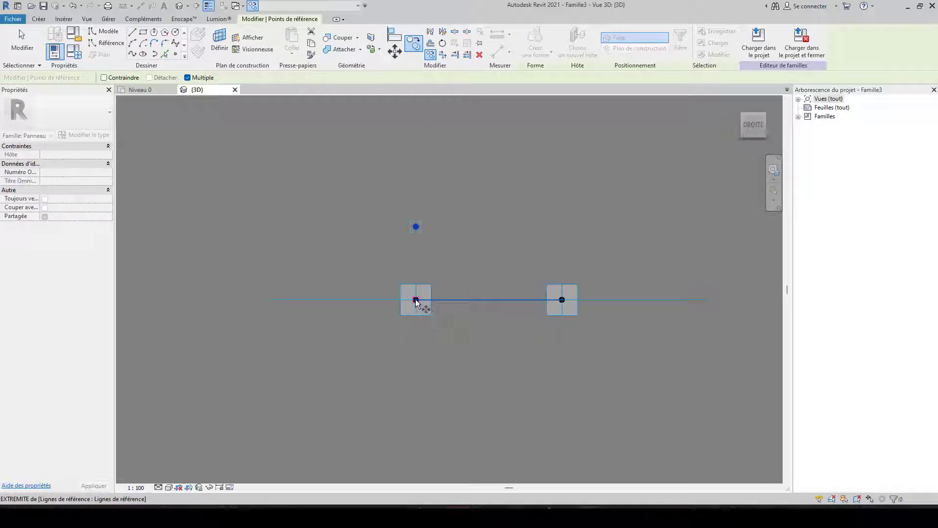
click(562, 299)
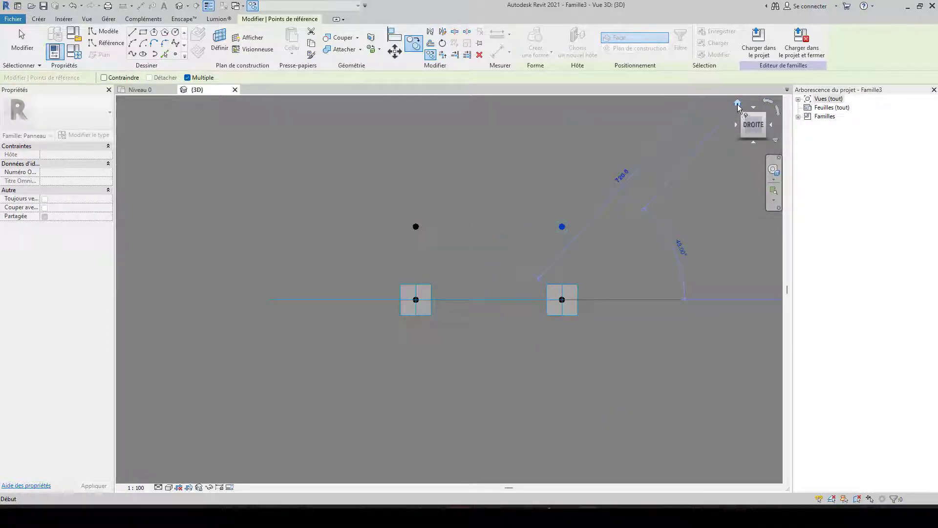
shift+middle_drag(452, 251, 506, 277)
scroll(452, 300, up, 3)
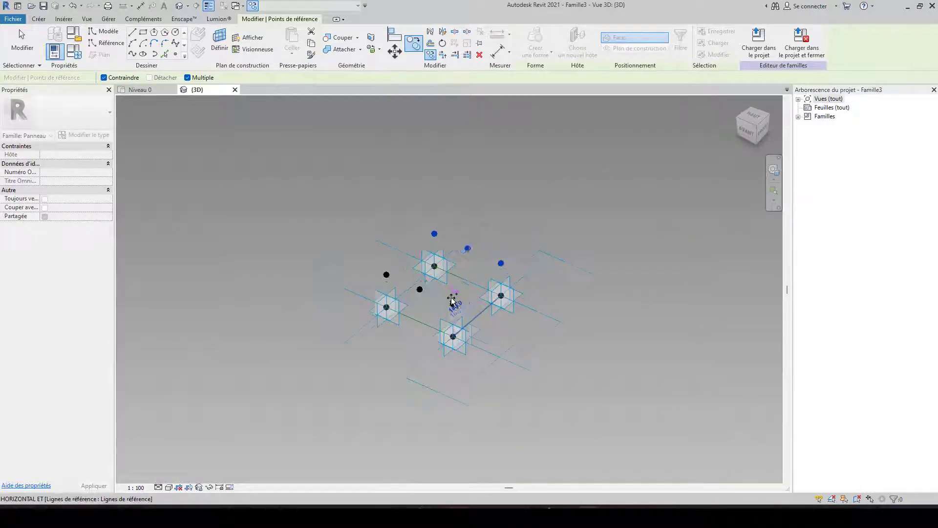
click(480, 297)
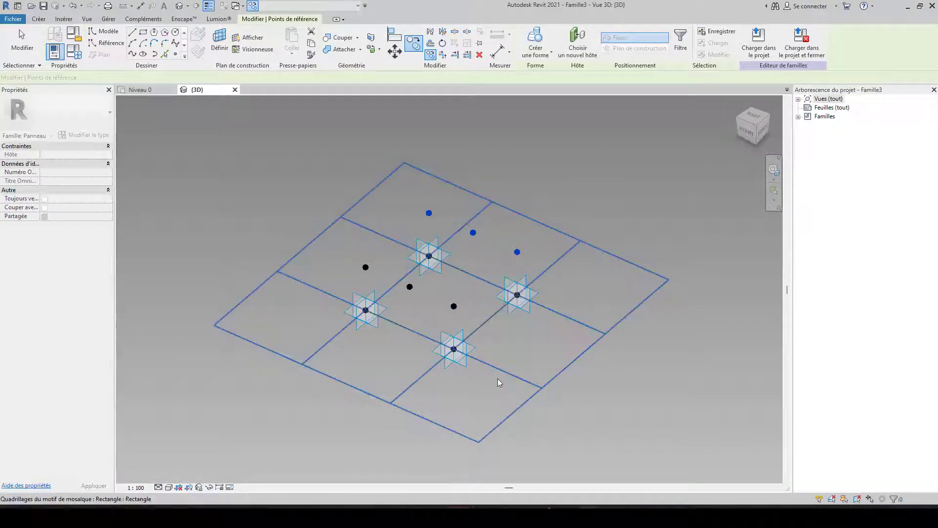
Copy the raised middle and right-hand reference points of both rows straight down onto the grid line in the front view.
shift+middle_drag(635, 410, 528, 363)
scroll(501, 287, up, 3)
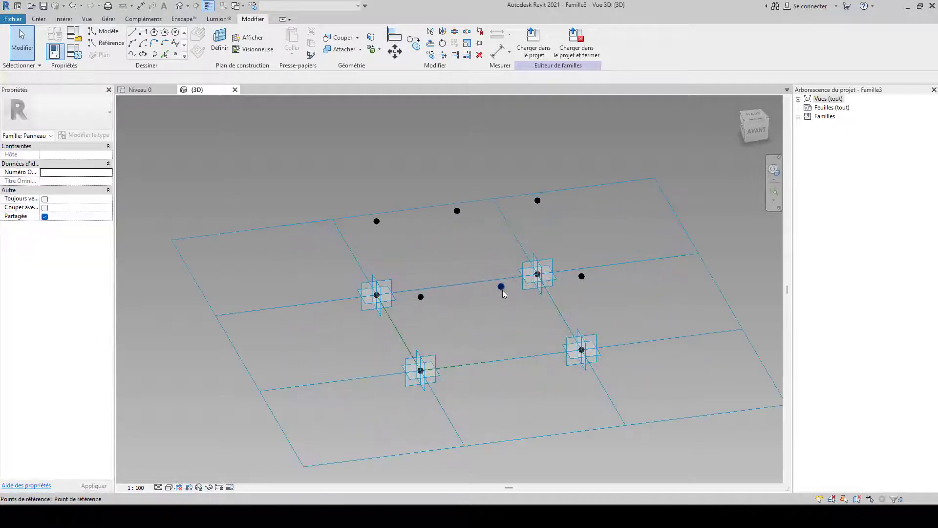
click(502, 289)
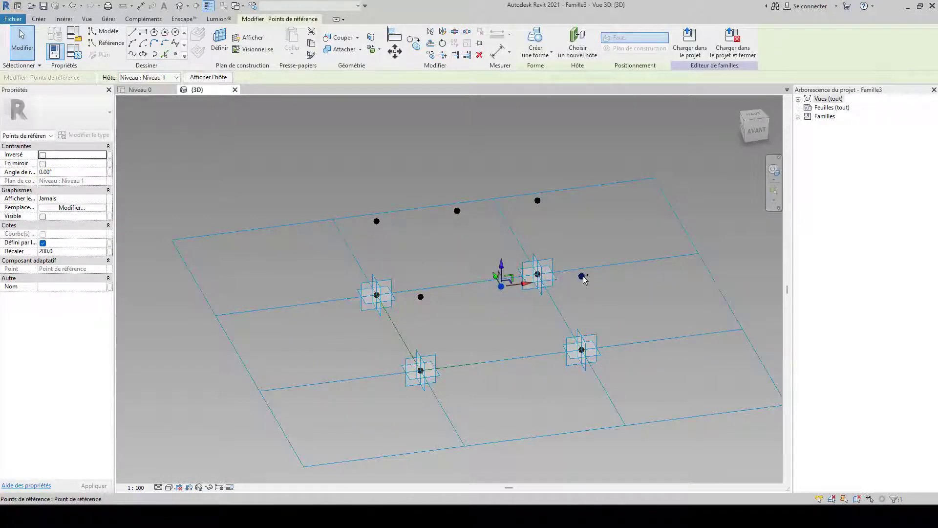
ctrl+click(581, 276)
ctrl+click(537, 200)
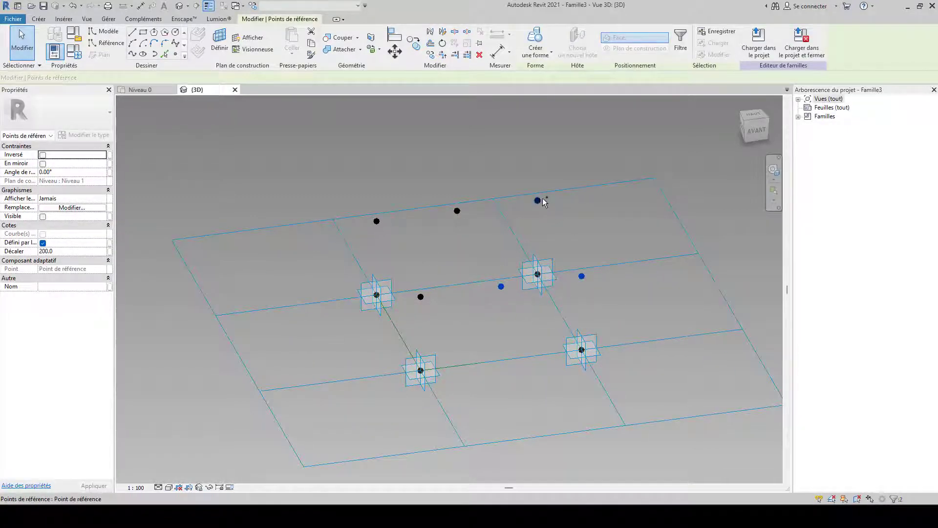
ctrl+click(457, 210)
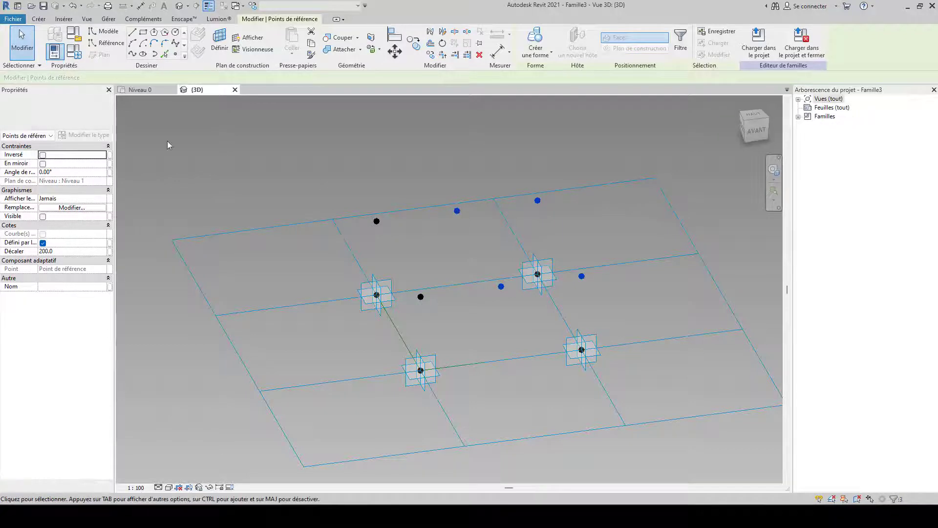
click(762, 133)
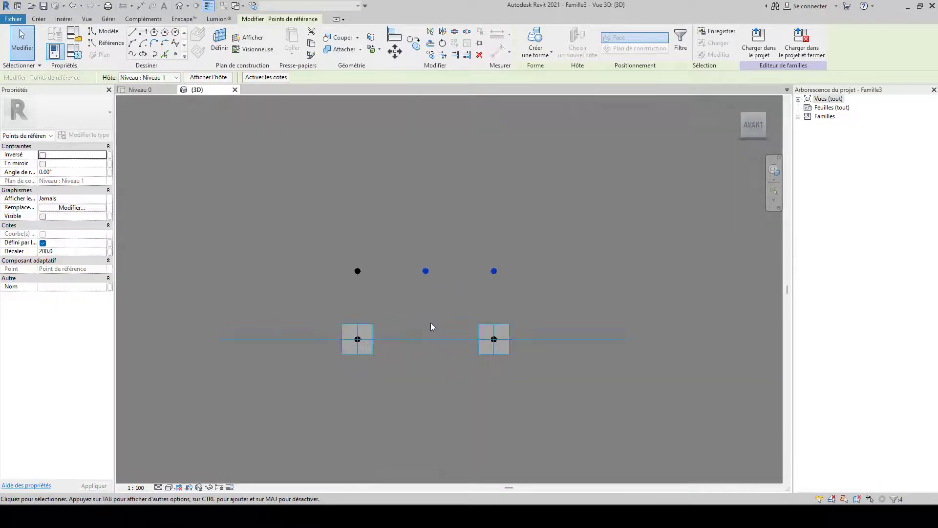
click(430, 54)
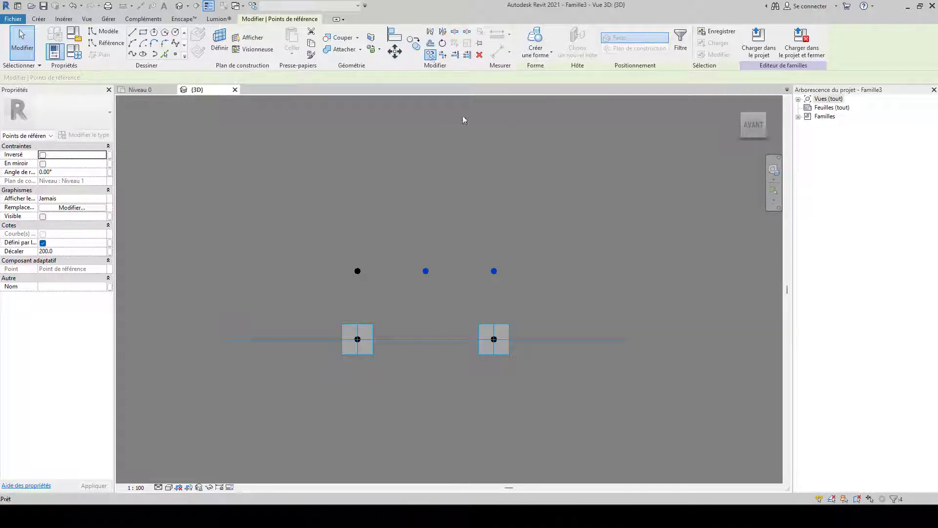
click(426, 272)
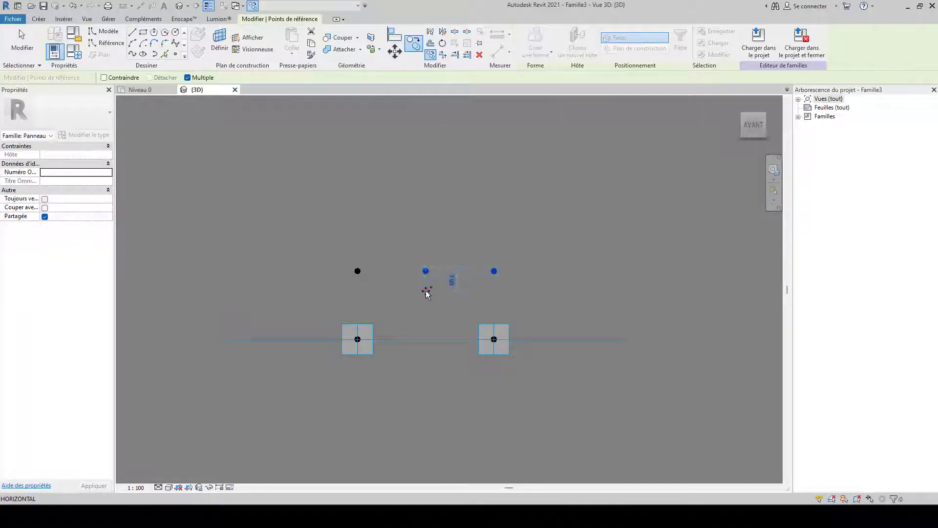
click(429, 339)
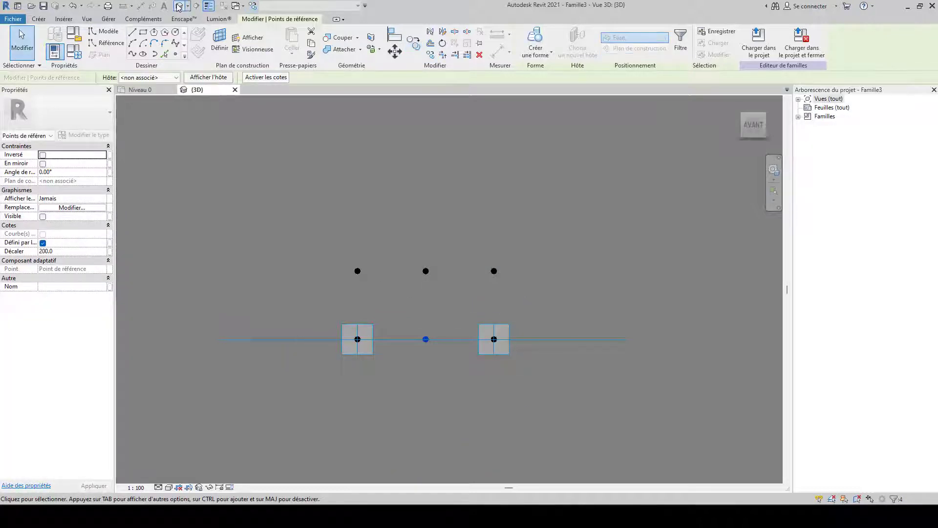
click(367, 128)
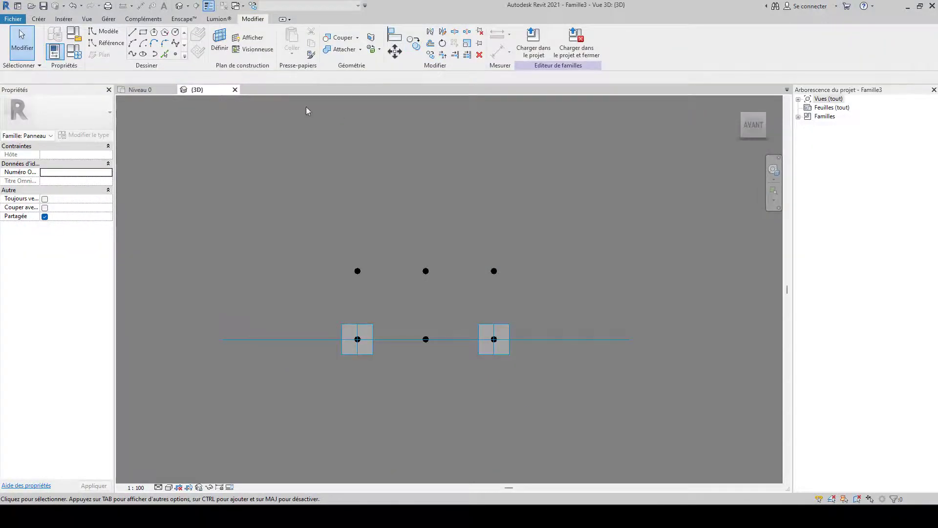
Examine the arrangement of the raised and grid-level reference points from several angles in the 3D view.
click(738, 115)
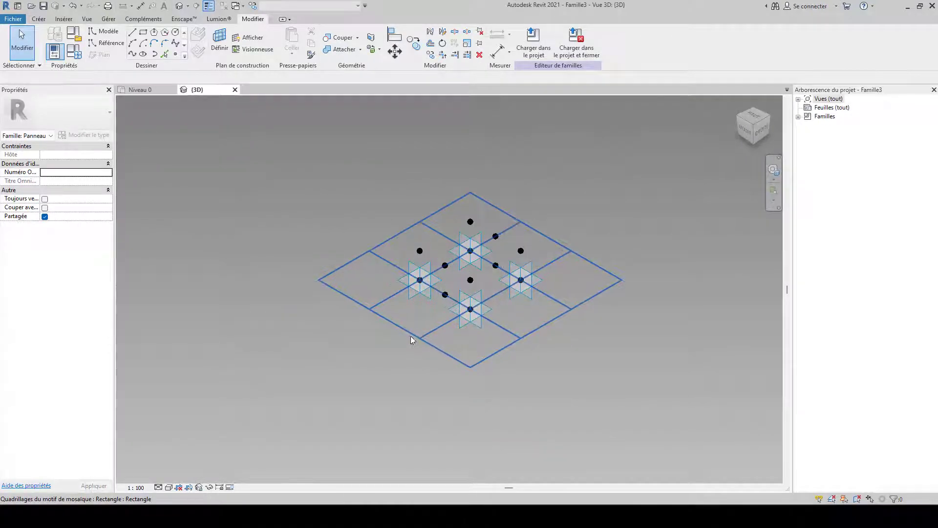
shift+middle_drag(411, 335, 492, 300)
scroll(492, 300, up, 5)
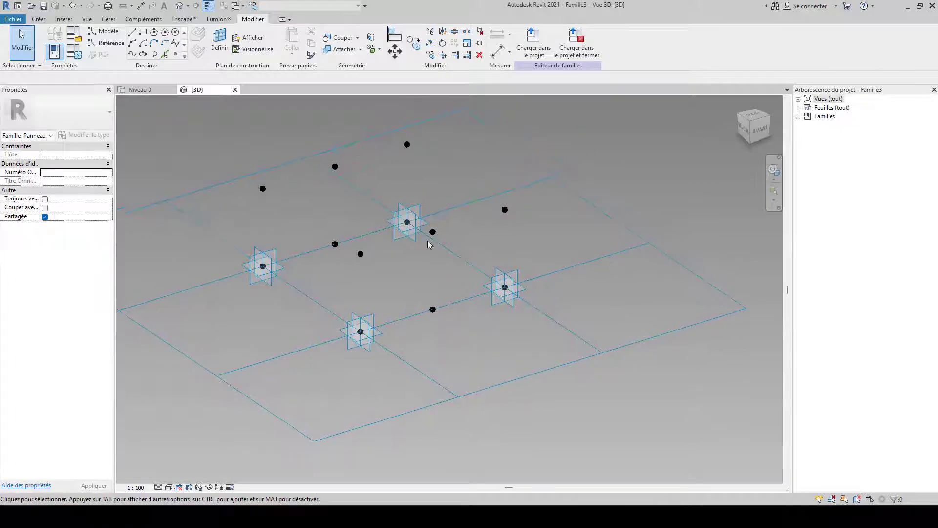
shift+middle_drag(437, 285, 387, 314)
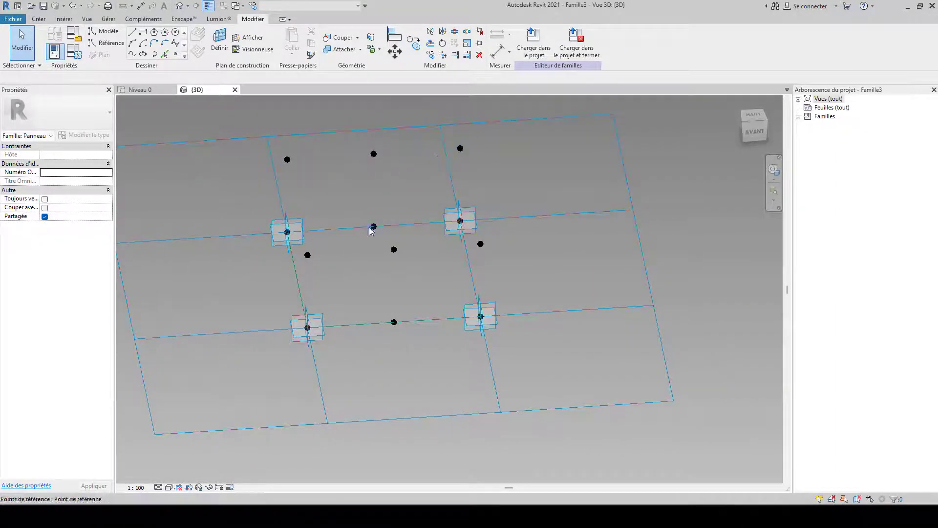
shift+middle_drag(481, 319, 622, 335)
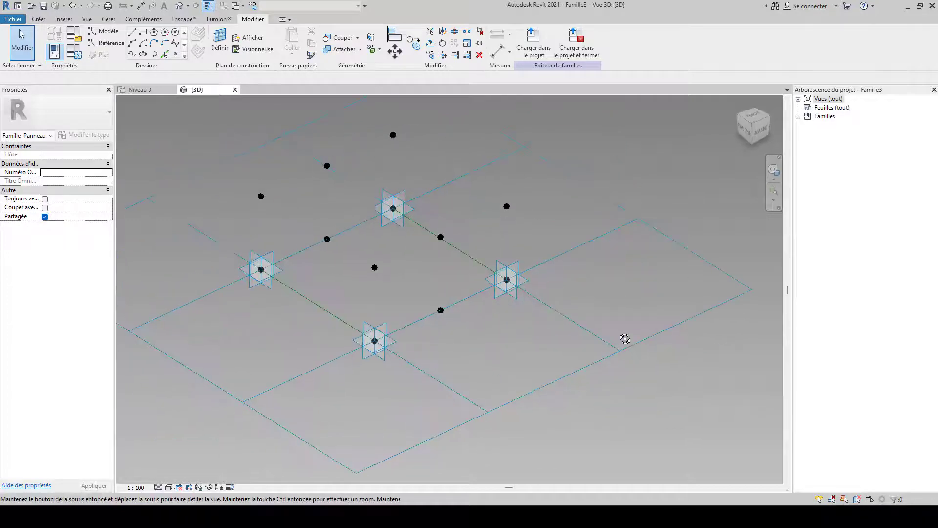
shift+middle_drag(502, 342, 522, 318)
shift+middle_drag(494, 350, 464, 342)
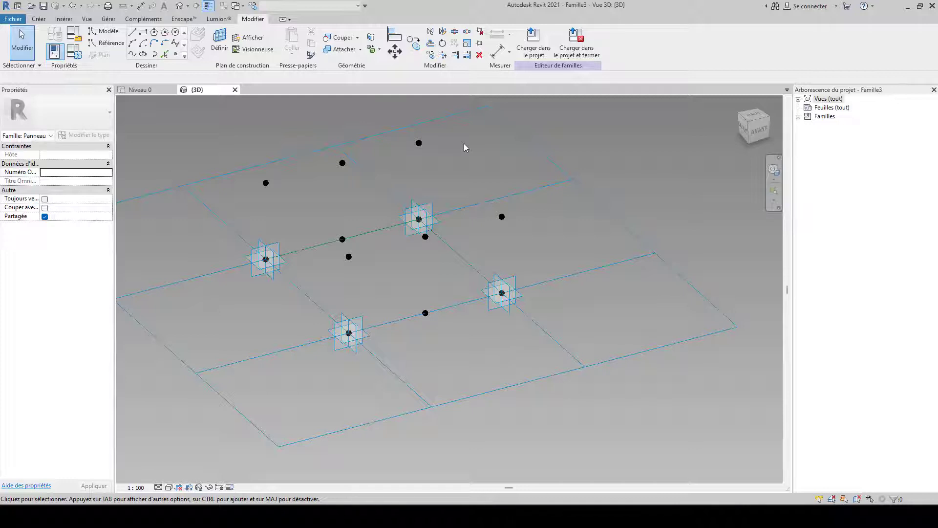
shift+middle_drag(464, 143, 307, 448)
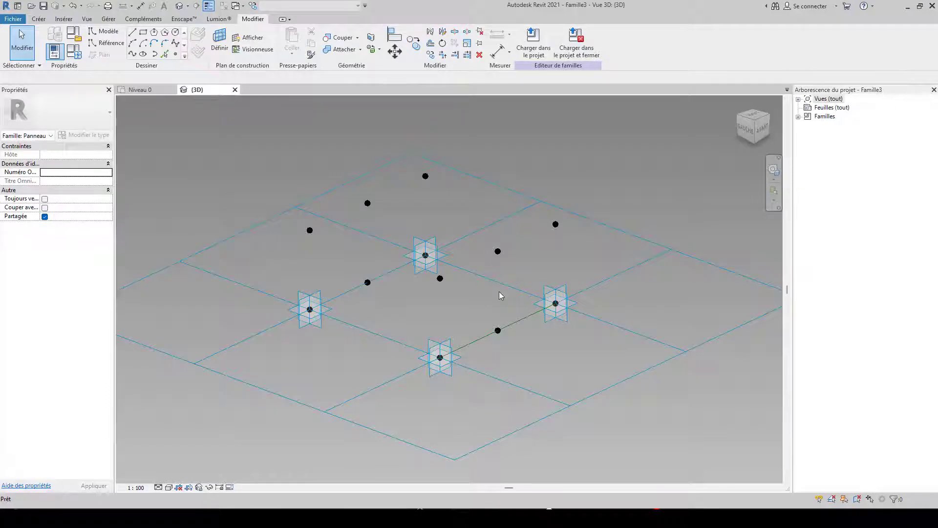
scroll(517, 235, up, 1)
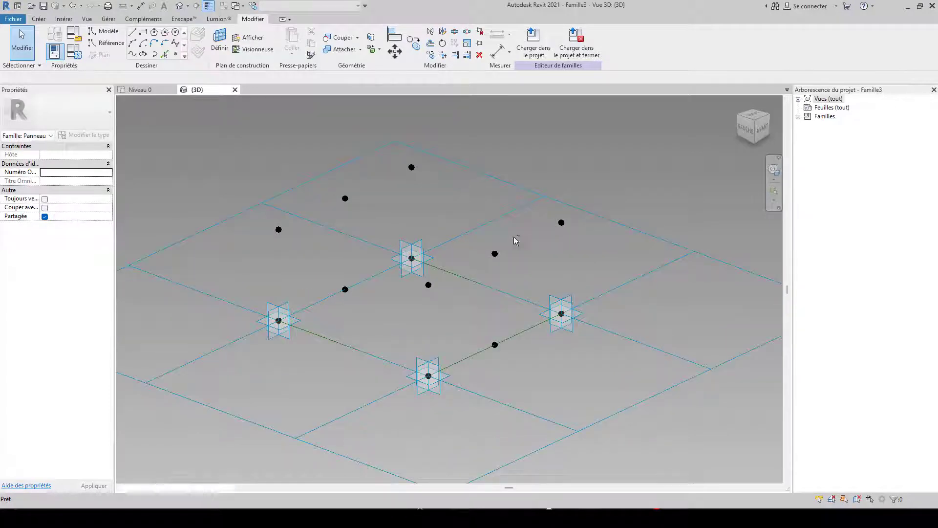
click(765, 132)
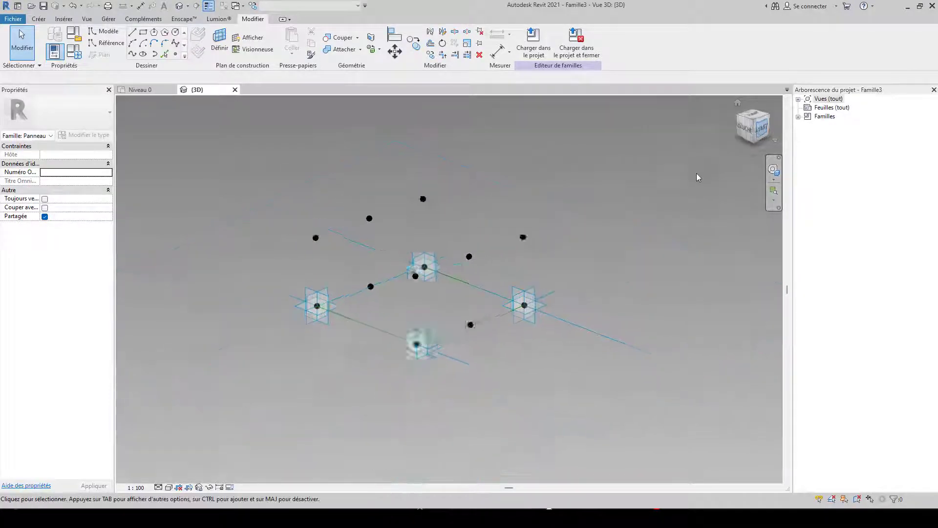
Associate the offset of the raised point above the front edge's midpoint with a new length type parameter named COT.A1.
click(739, 106)
shift+middle_drag(424, 355, 591, 360)
scroll(451, 288, up, 5)
scroll(439, 279, up, 1)
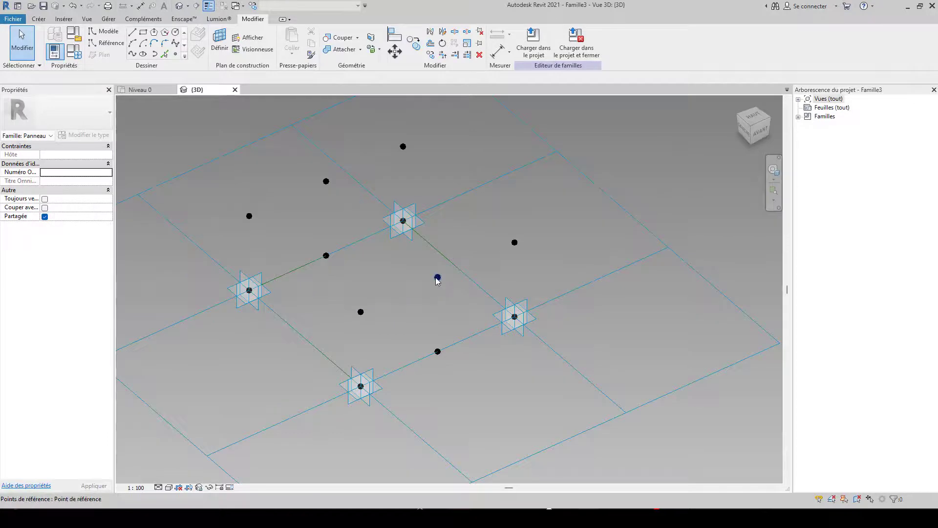
click(437, 278)
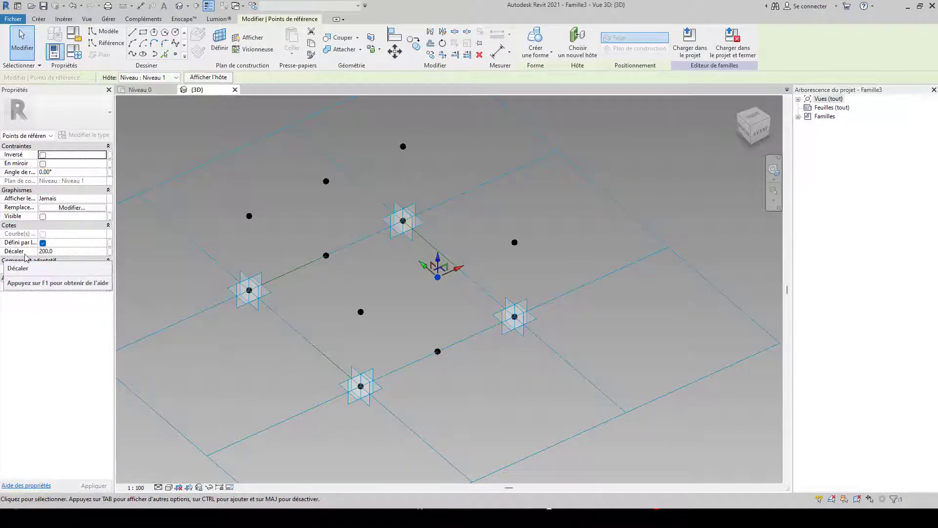
click(110, 251)
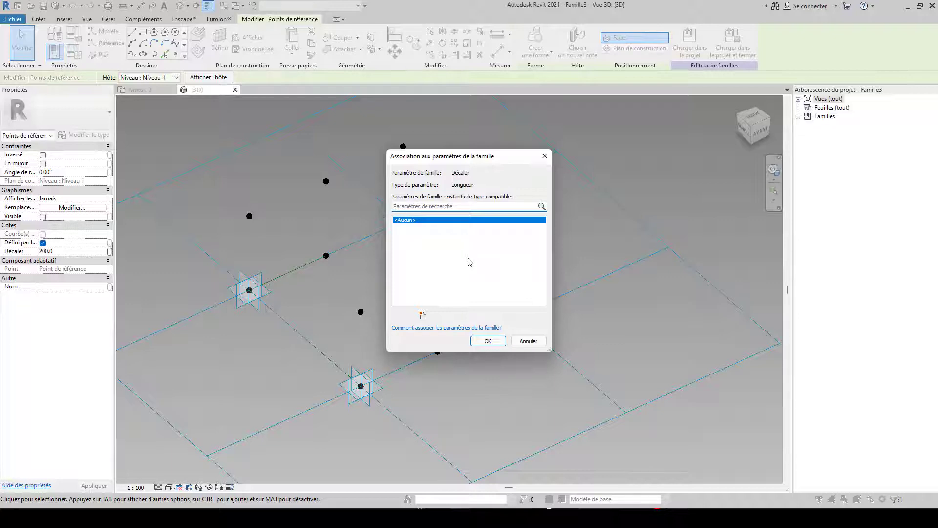
click(423, 316)
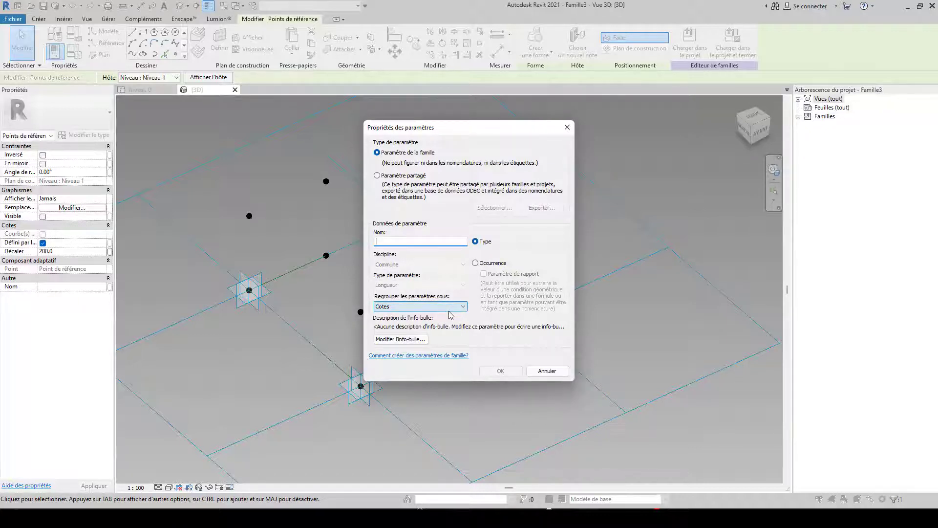
text(c)
key(BackSpace)
key(BackSpace)
key(BackSpace)
text(COT.A1)
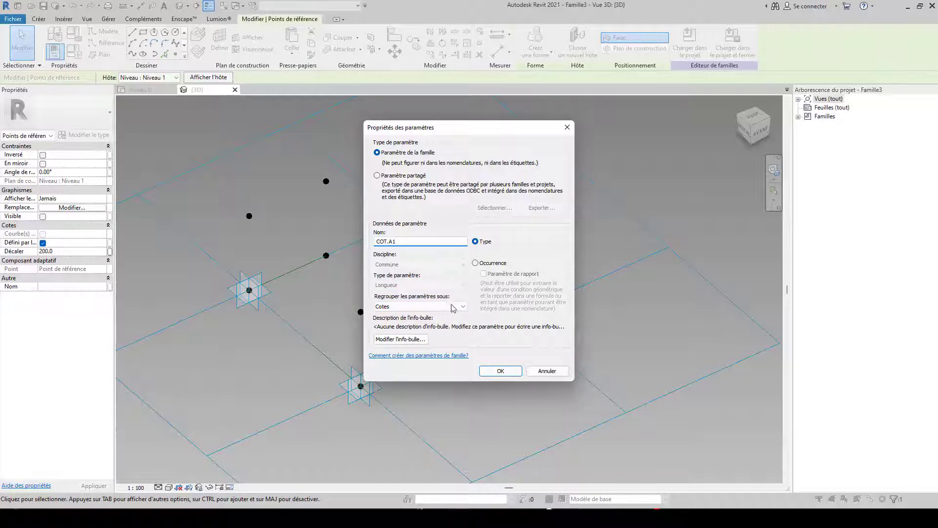
click(499, 372)
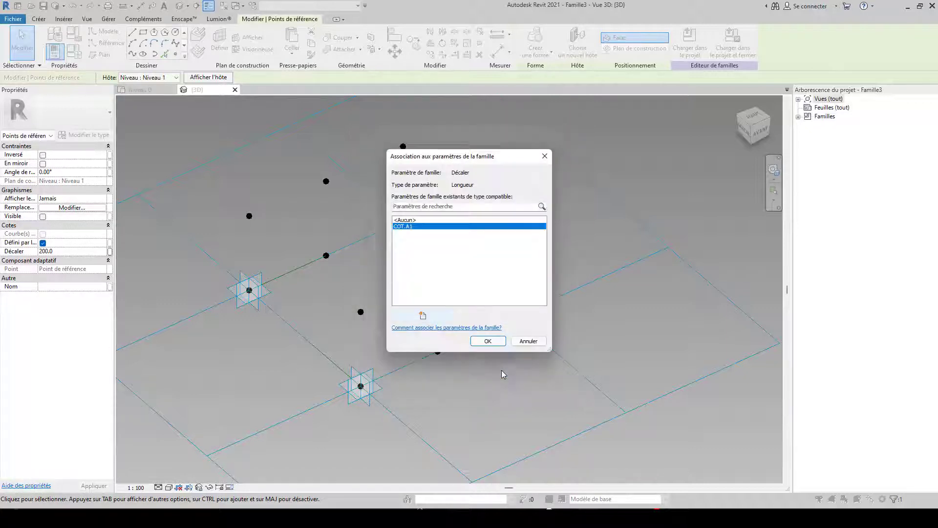
click(488, 342)
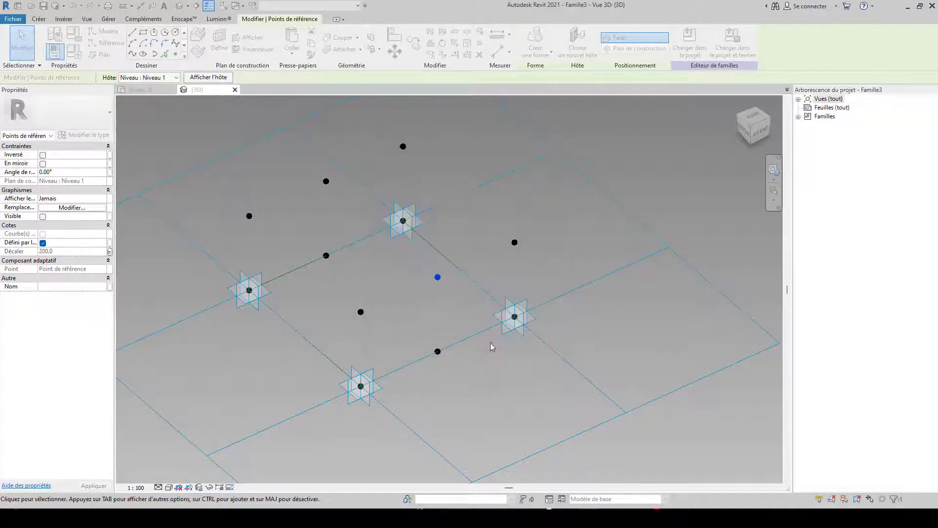
Associate the offset of the raised point above the front-right adaptive point with a new length type parameter named COT.A2.
click(515, 243)
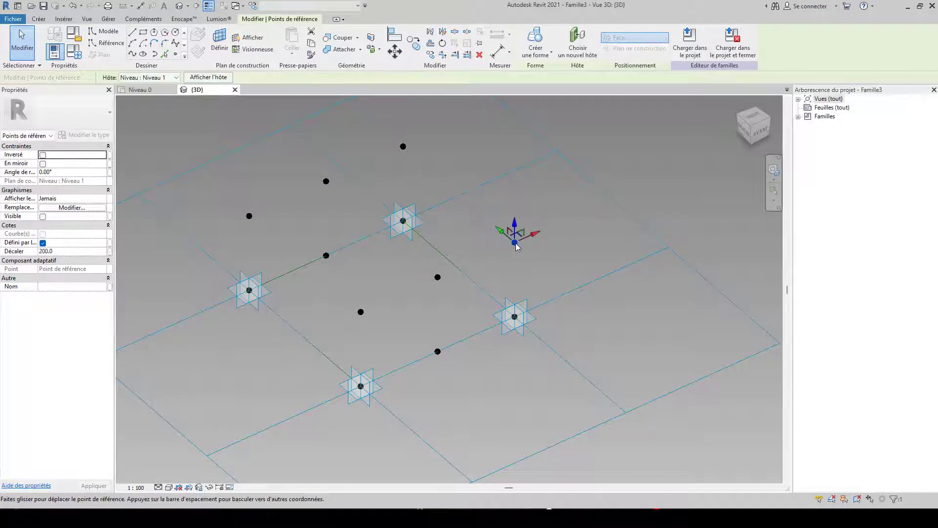
click(109, 251)
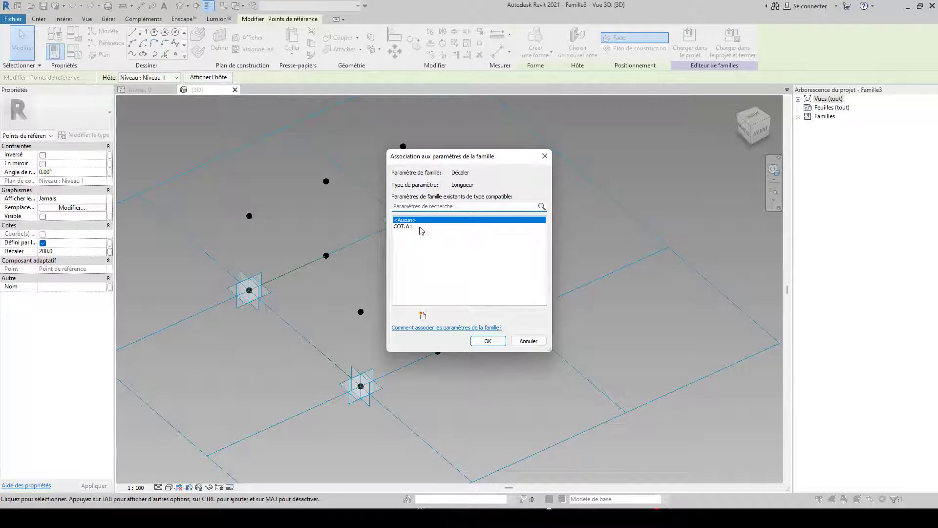
click(422, 315)
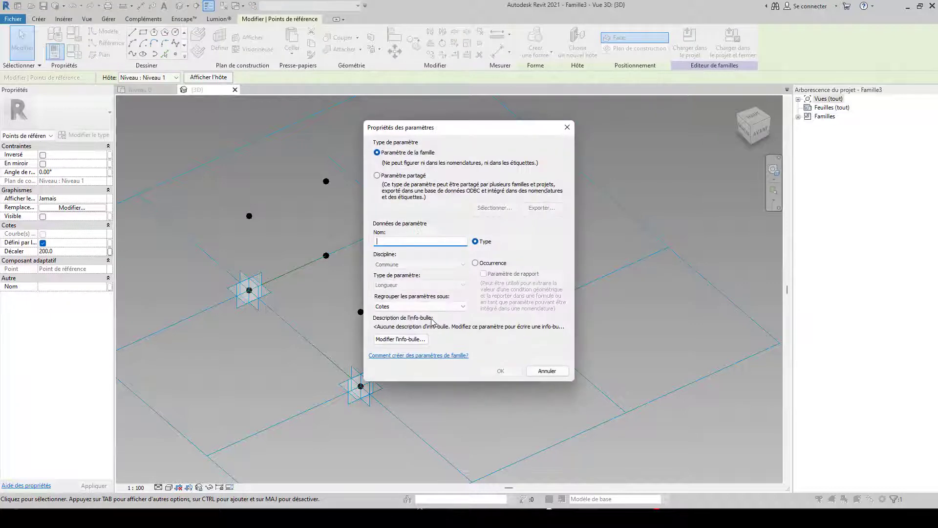
text(COT.A2)
click(500, 371)
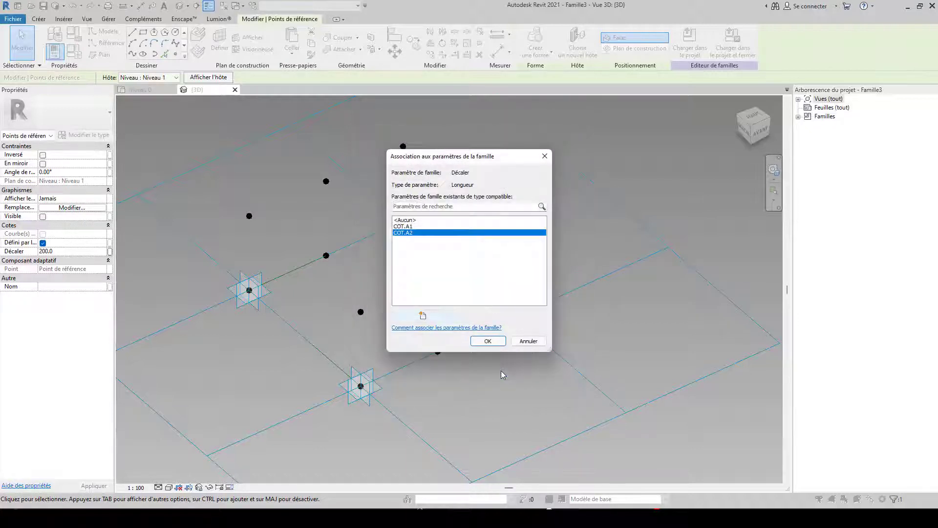
click(488, 341)
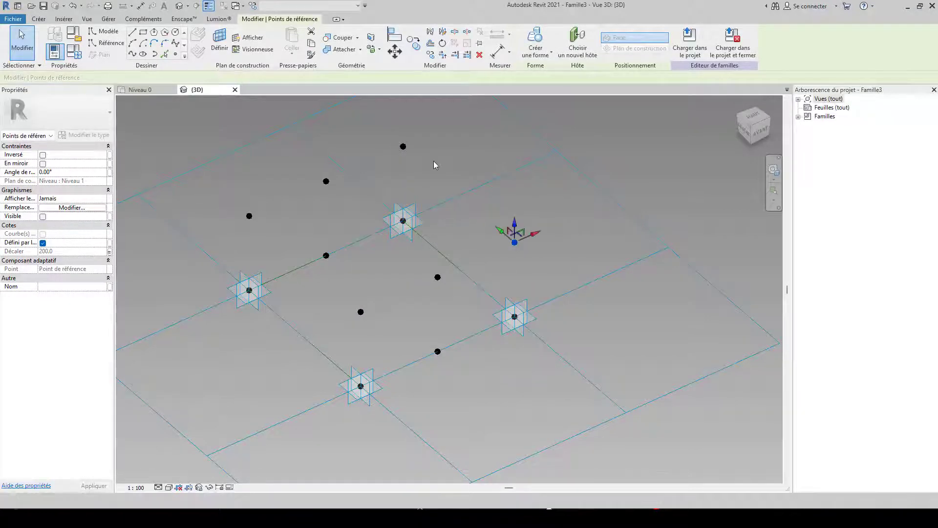
Associate the offset of the raised point above the back edge's midpoint with a new length type parameter named COT.B1.
middle_drag(436, 164, 470, 182)
click(361, 196)
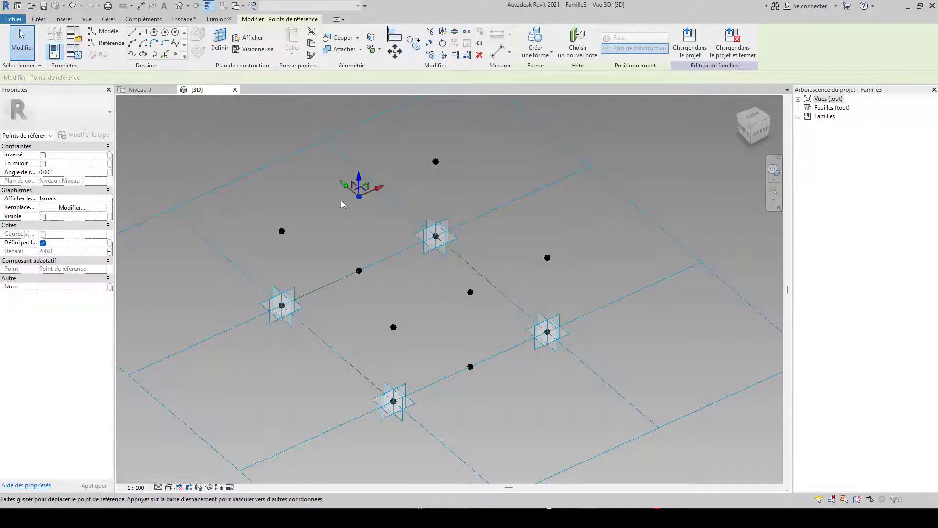
click(110, 252)
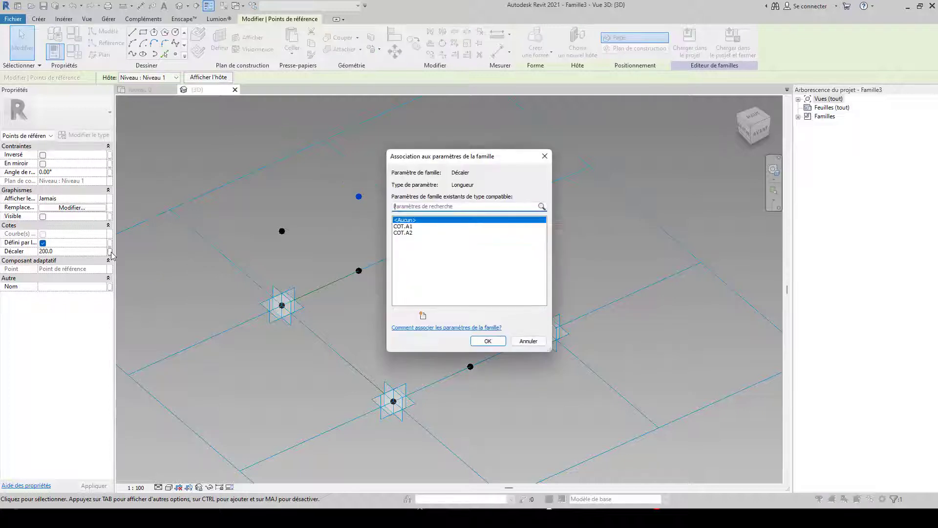
click(424, 315)
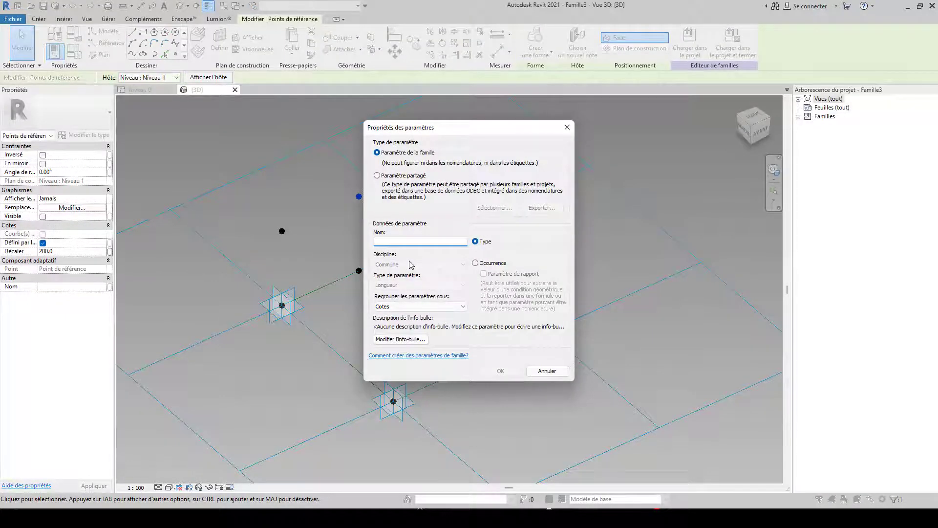
text(COT)
text(.B1)
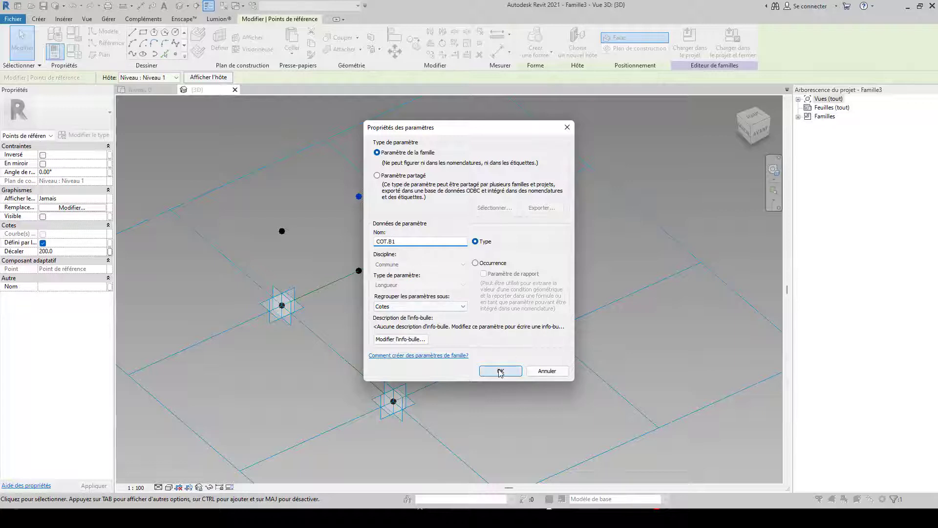
click(500, 370)
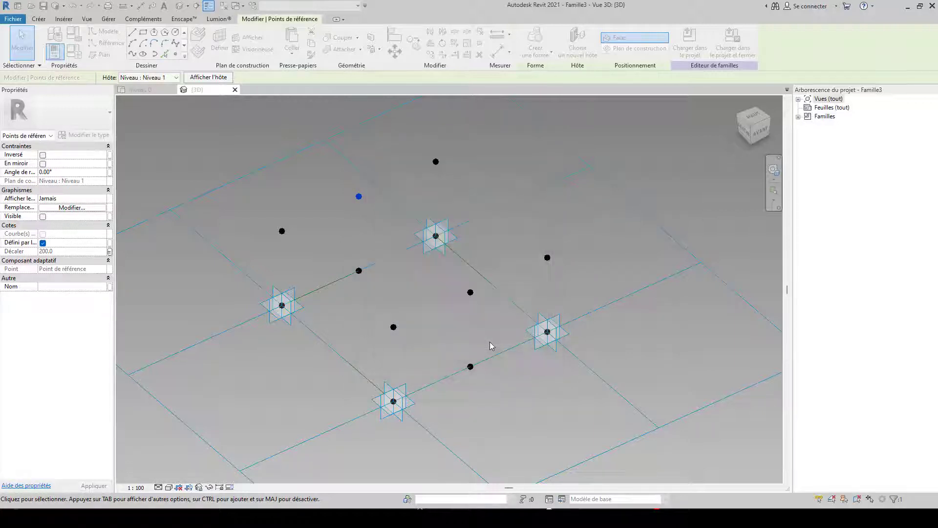
click(488, 340)
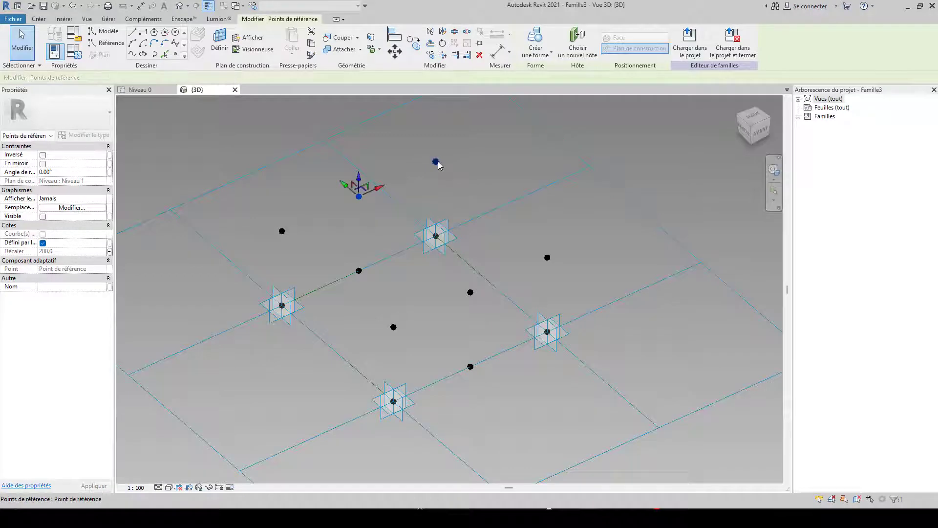
Associate the offset of the raised point above the back-right adaptive point with a new length type parameter named COT.B2.
click(435, 161)
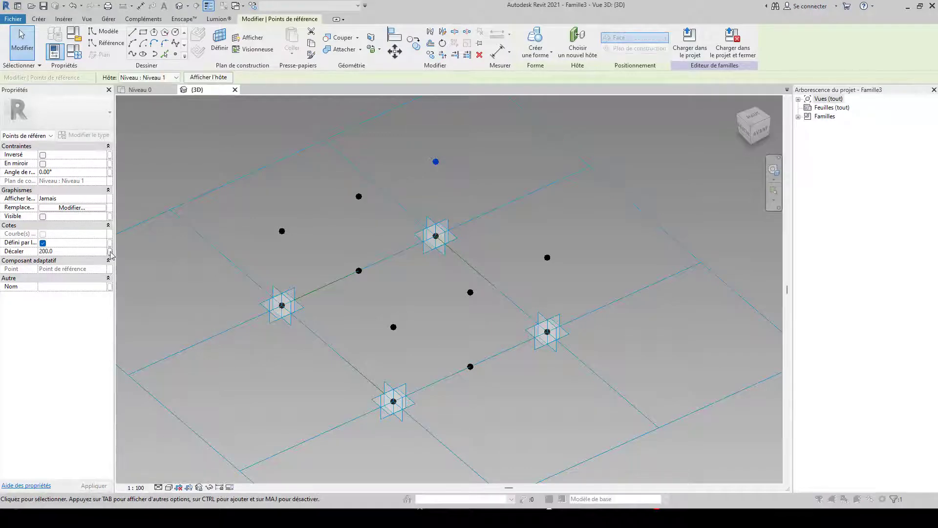
click(109, 251)
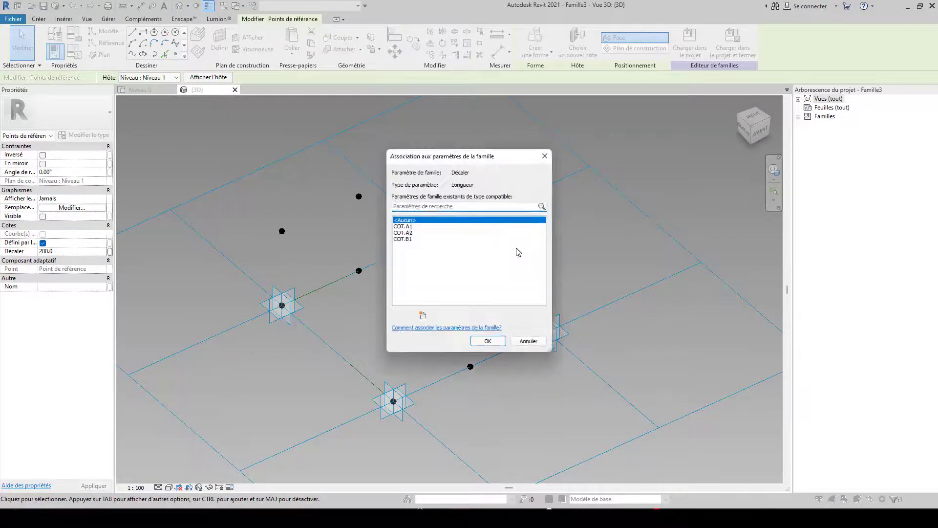
click(423, 316)
text(CO)
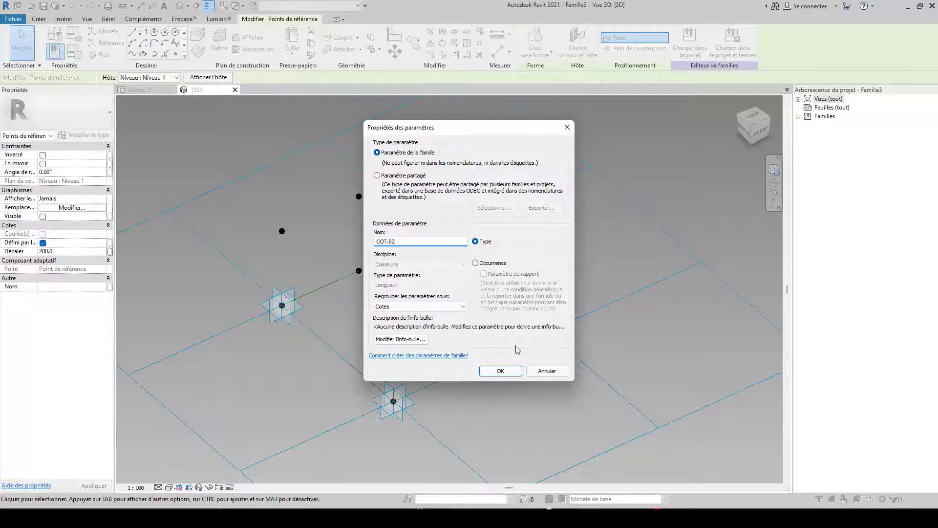
text(T.B2)
click(500, 371)
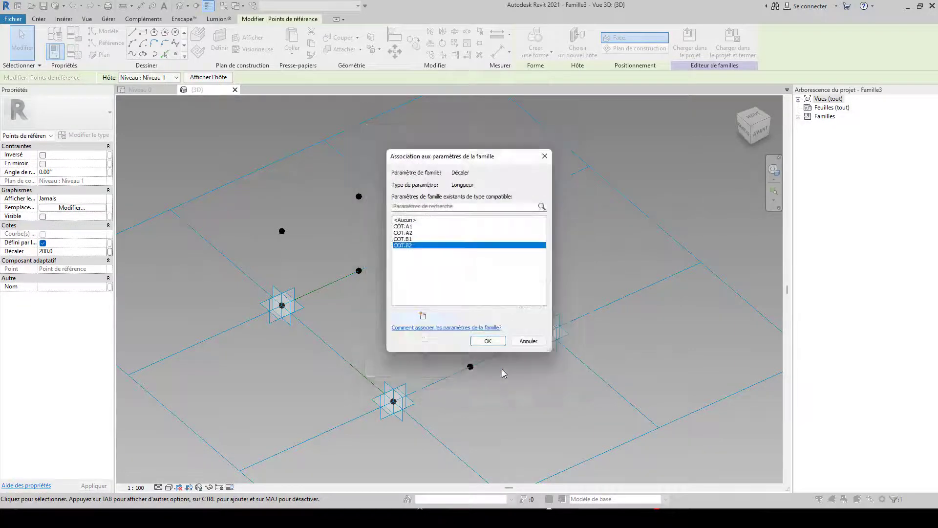
click(488, 341)
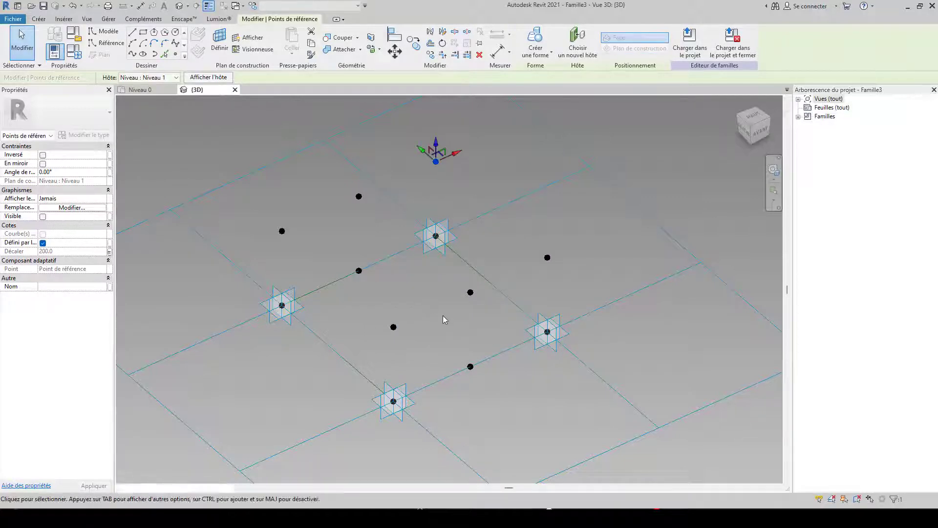
In the family types, give parameter COT.A1 the formula COT.A2.
middle_drag(434, 322, 452, 339)
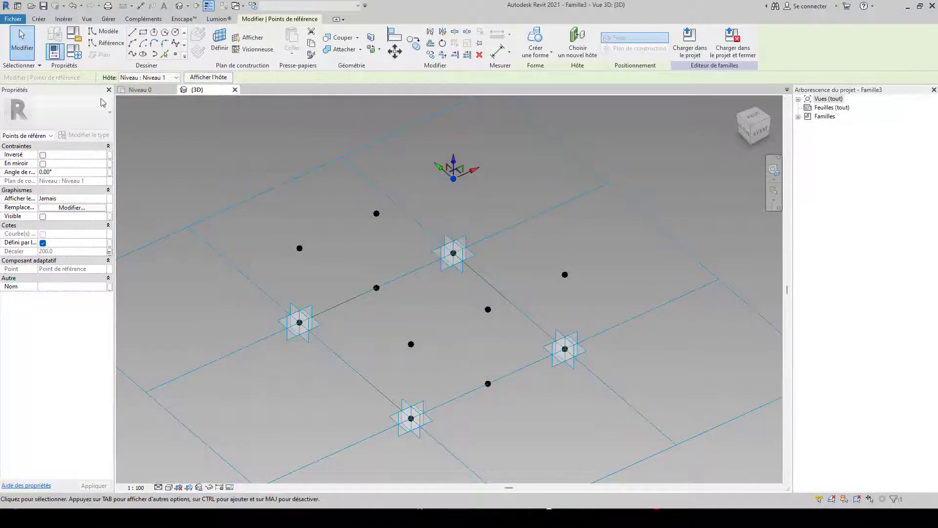
click(81, 57)
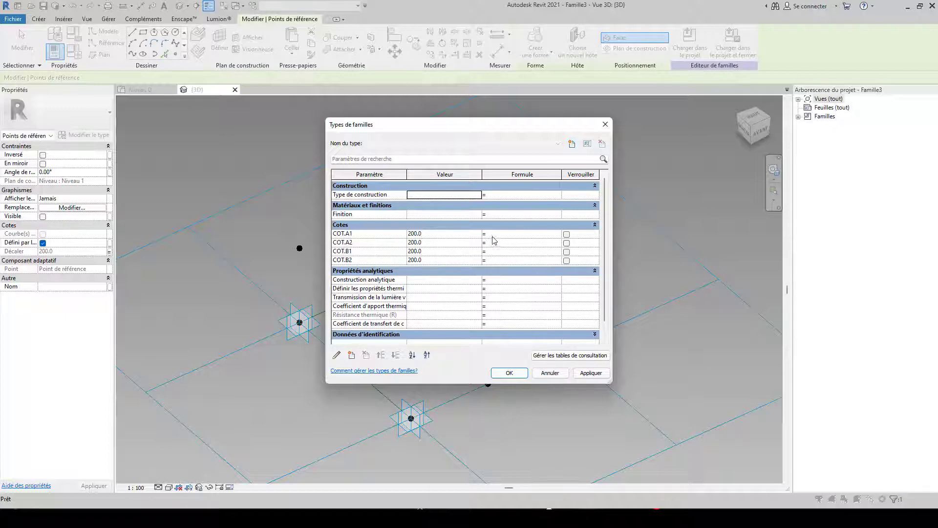
click(509, 235)
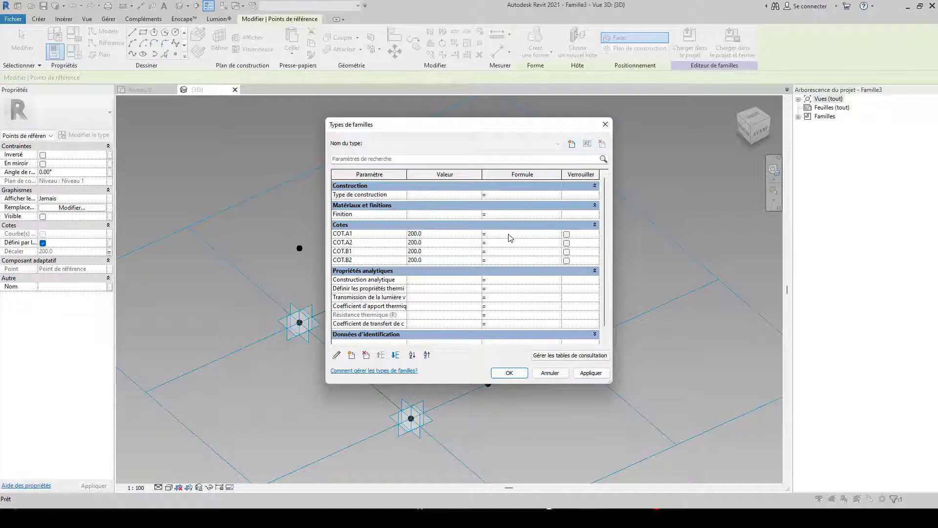
click(367, 244)
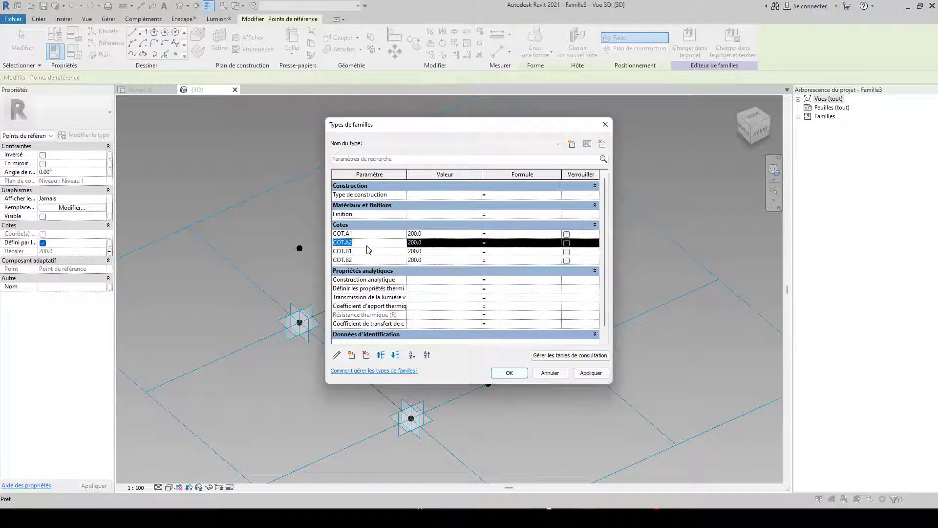
click(517, 235)
text(COT.A2)
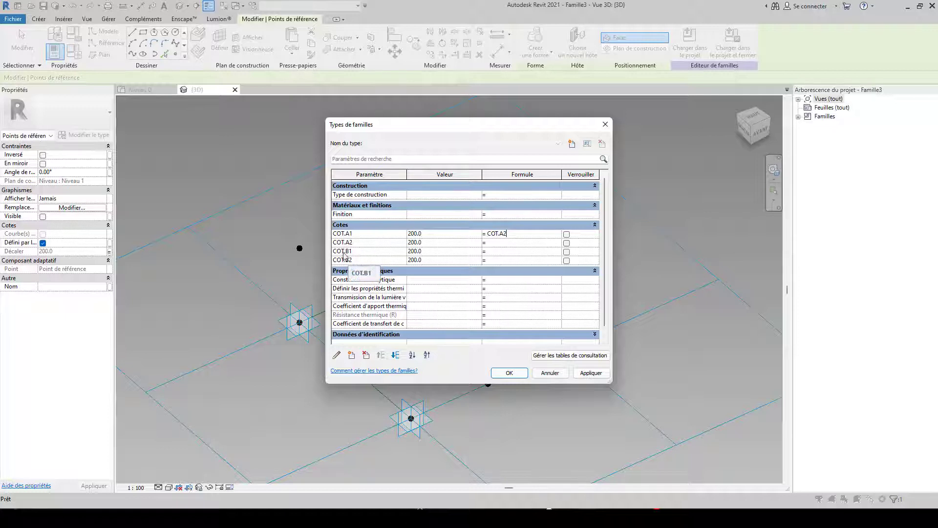
Give parameter COT.B1 the formula COT.B2 and accept the family types.
click(493, 252)
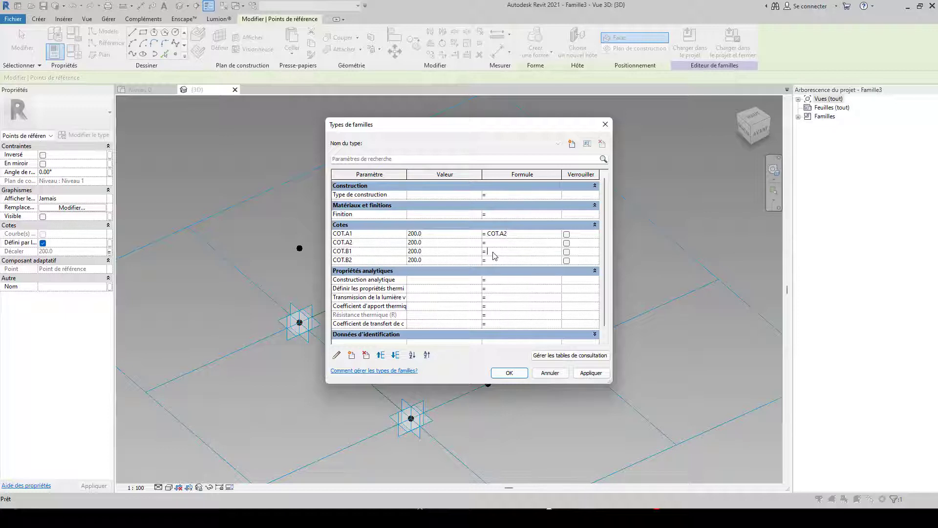
click(372, 261)
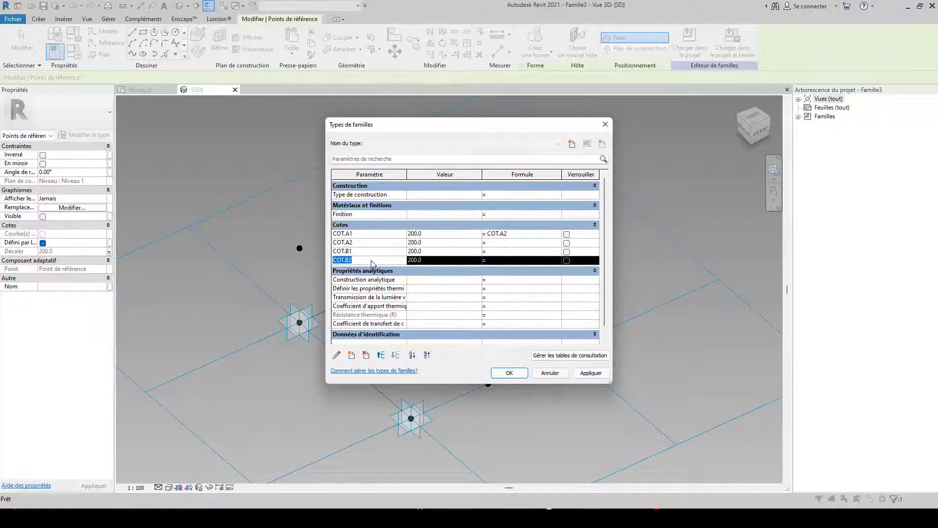
click(506, 253)
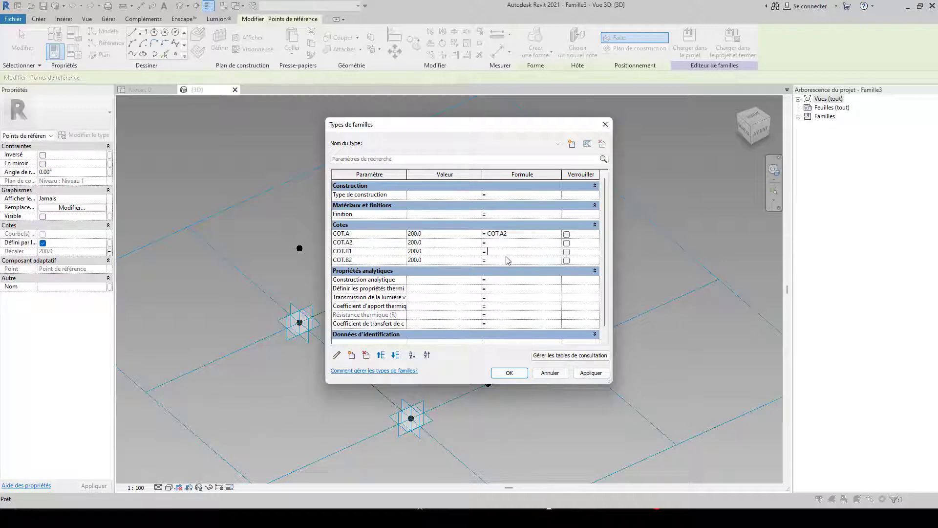
click(509, 374)
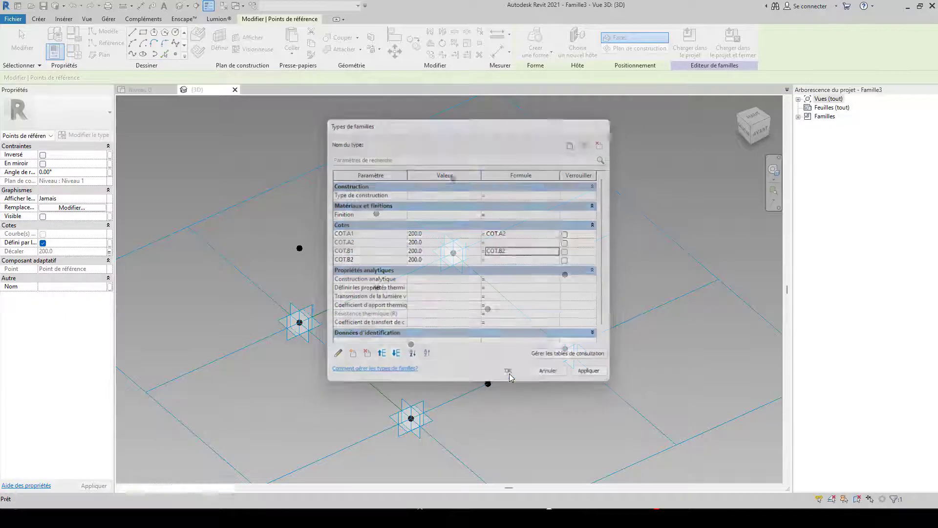
click(510, 378)
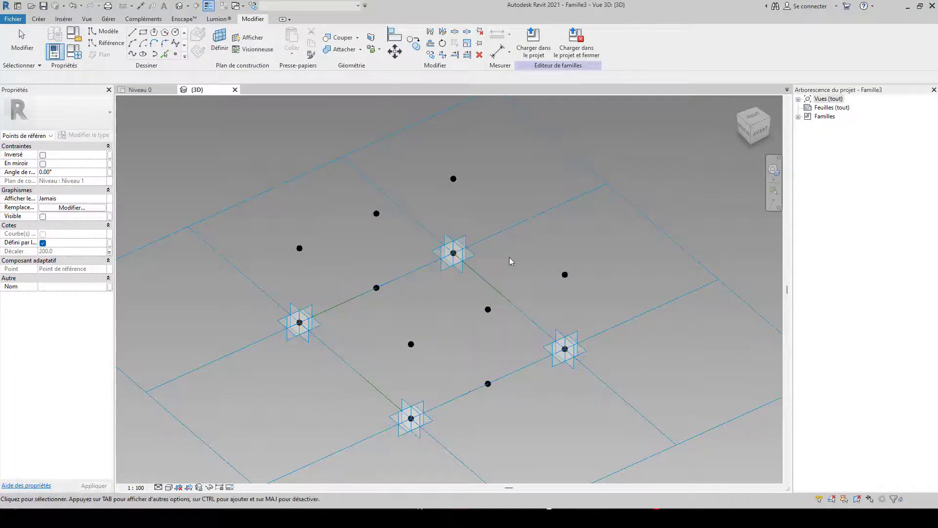
Set COT.A1 to 100 and COT.B1 to 20 in the family types and apply the values.
click(76, 55)
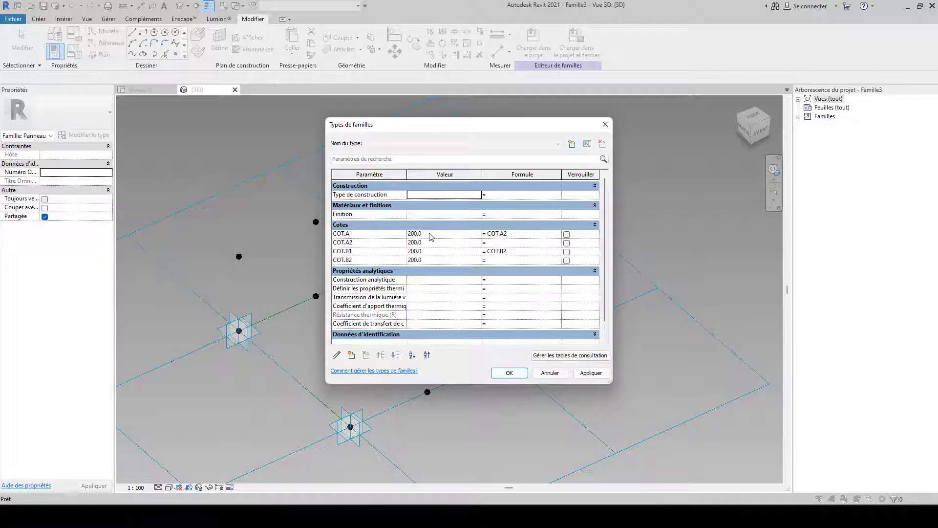
click(431, 234)
text(100)
click(433, 252)
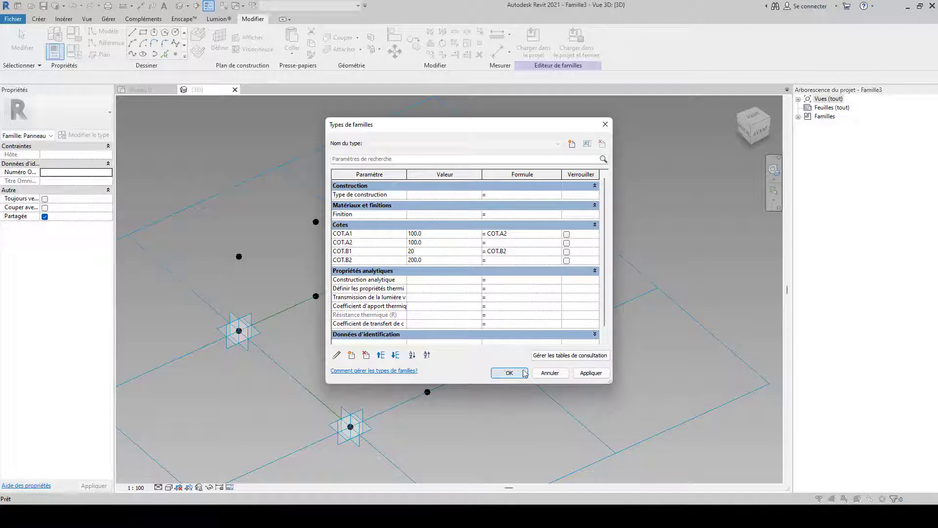
key(Return)
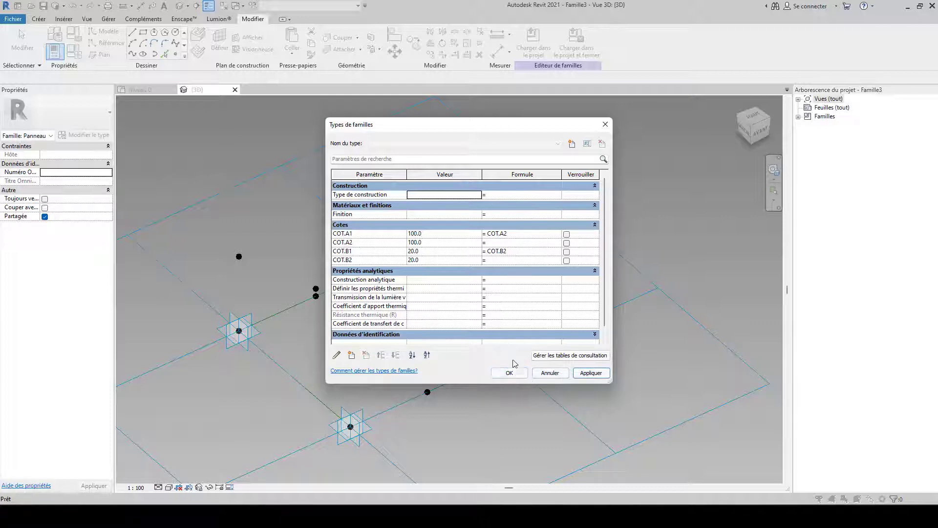
click(510, 372)
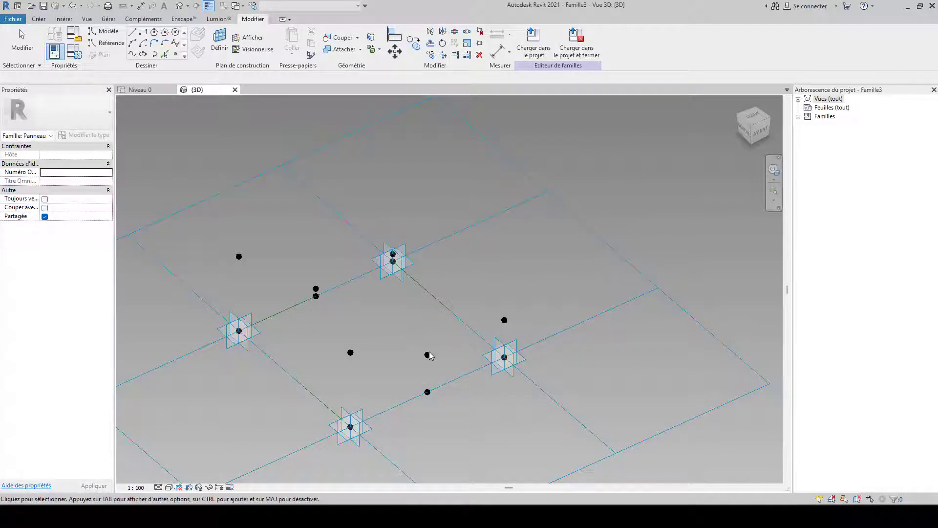
Draw a closed four-line profile on the right half of the front edge, joining the midpoint and right adaptive point with their raised points.
shift+middle_drag(441, 318, 389, 325)
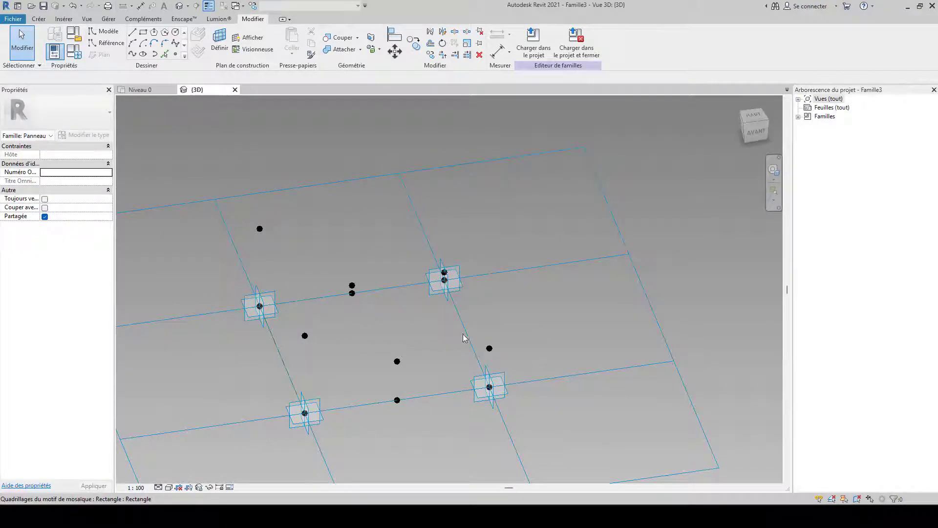
click(132, 31)
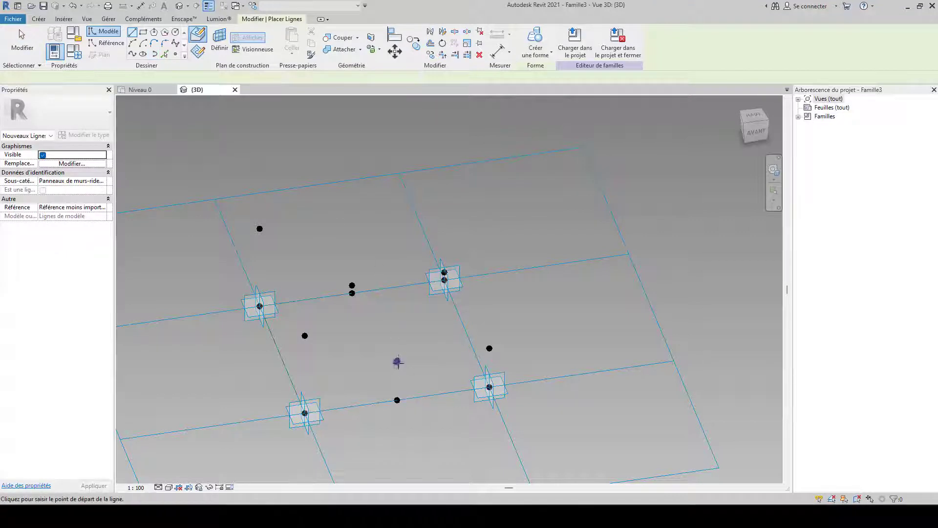
click(397, 361)
click(489, 348)
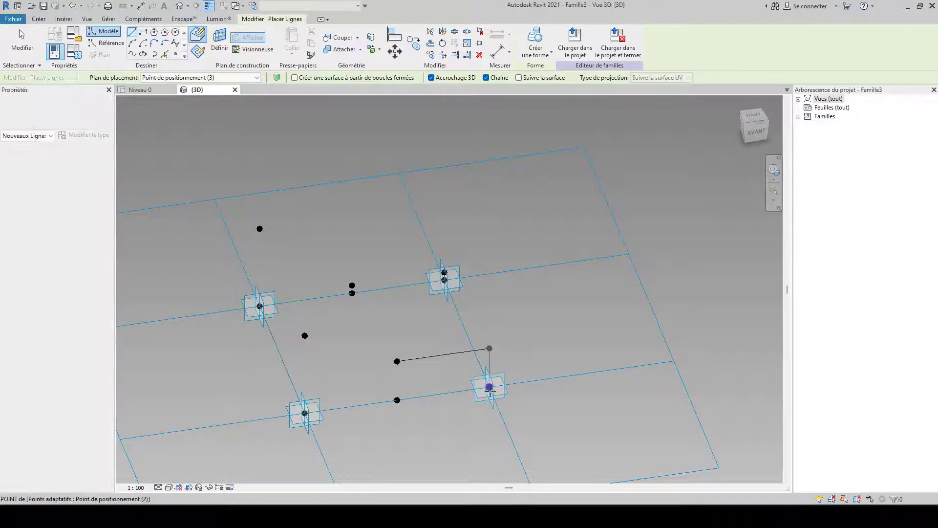
click(489, 387)
click(391, 402)
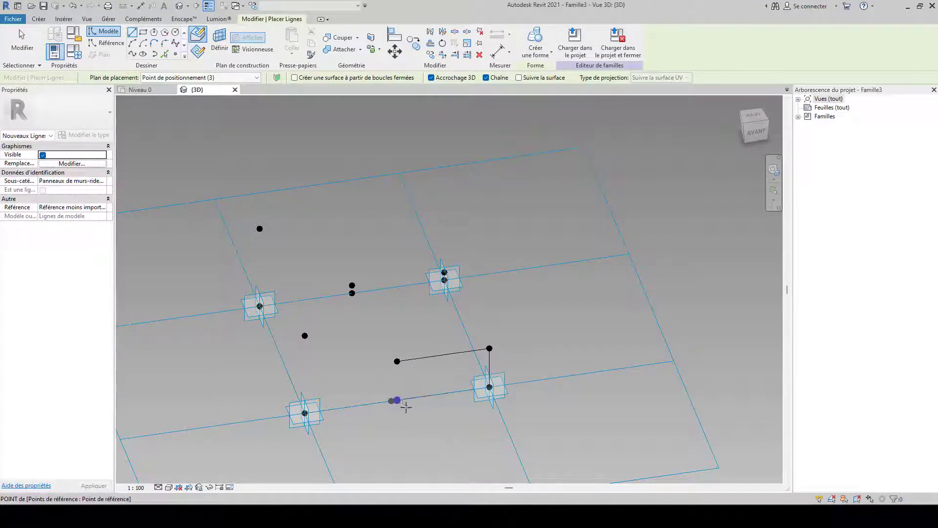
key(Escape)
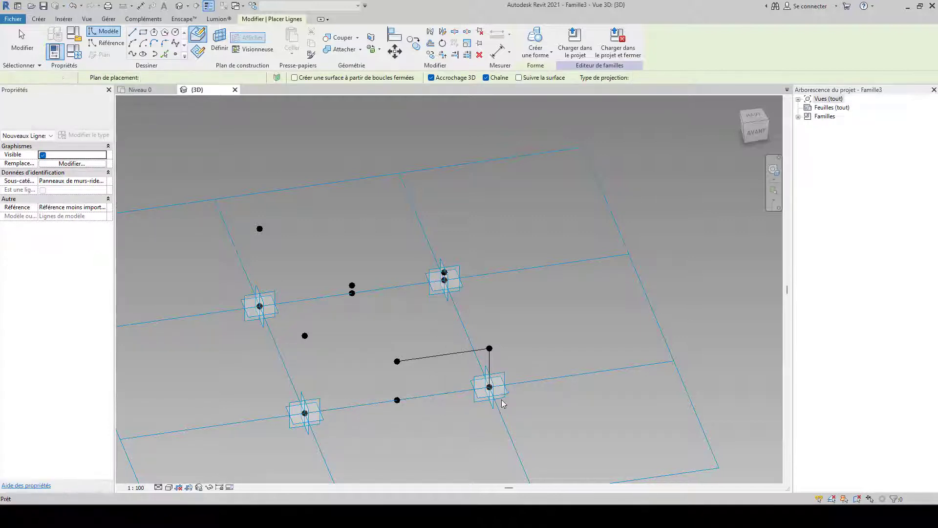
click(400, 400)
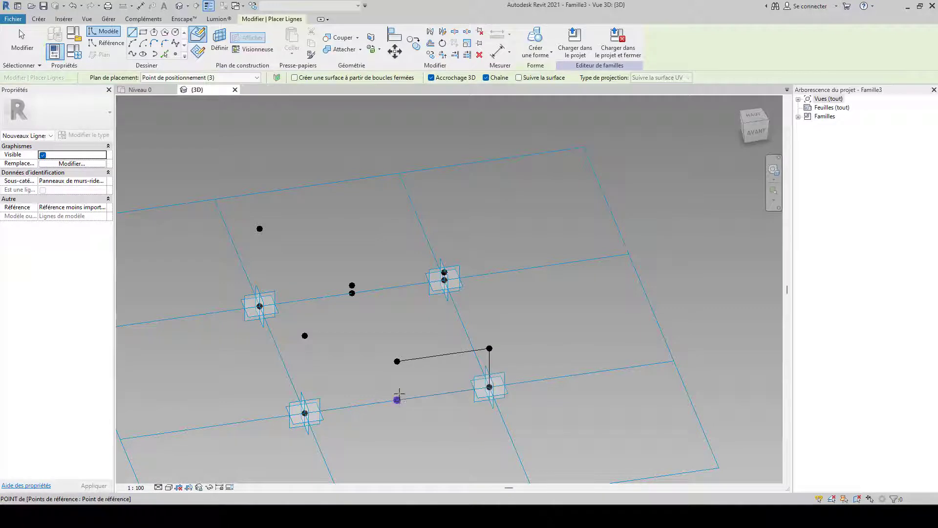
click(397, 362)
key(Escape)
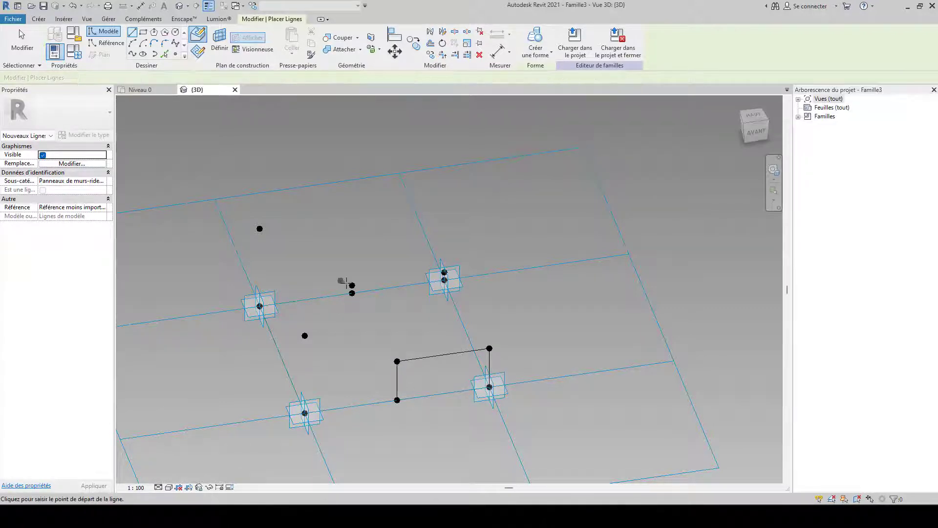
Draw the matching closed line profile on the back edge between the midpoint, the back-right adaptive point and their raised points.
click(352, 284)
click(443, 275)
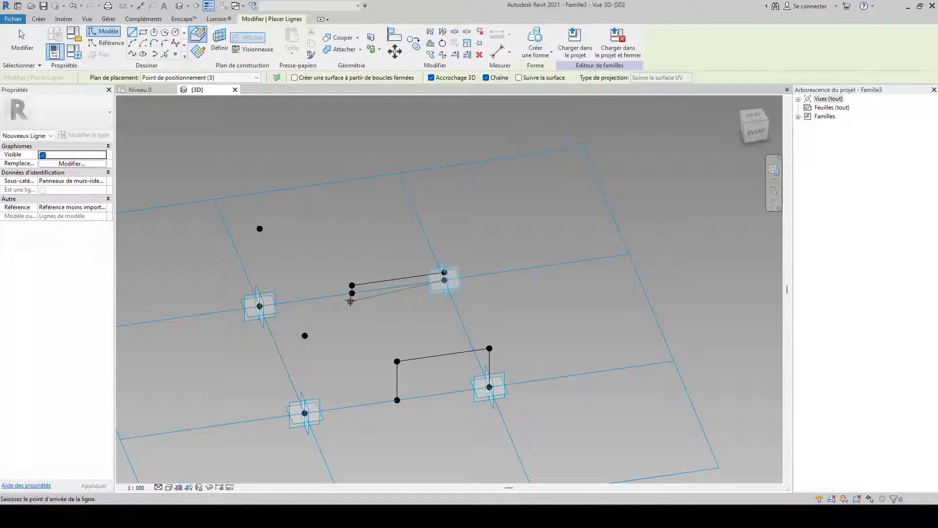
key(Escape)
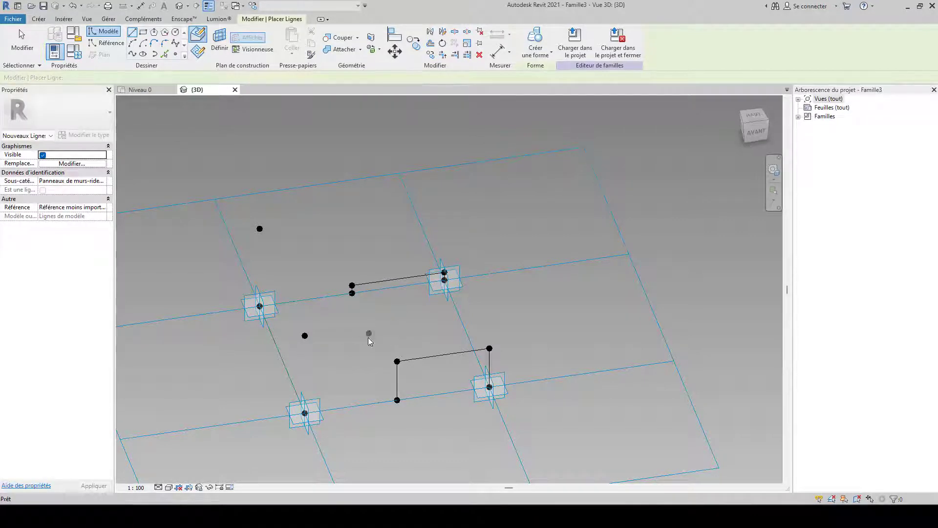
key(Escape)
Convert the whole line chains of the front and back profiles into reference lines.
key(Tab)
click(424, 356)
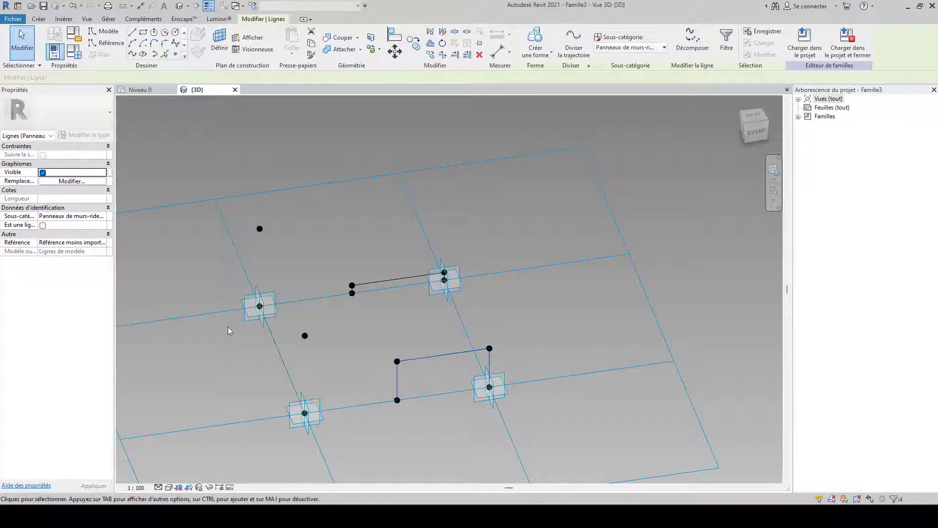
click(43, 225)
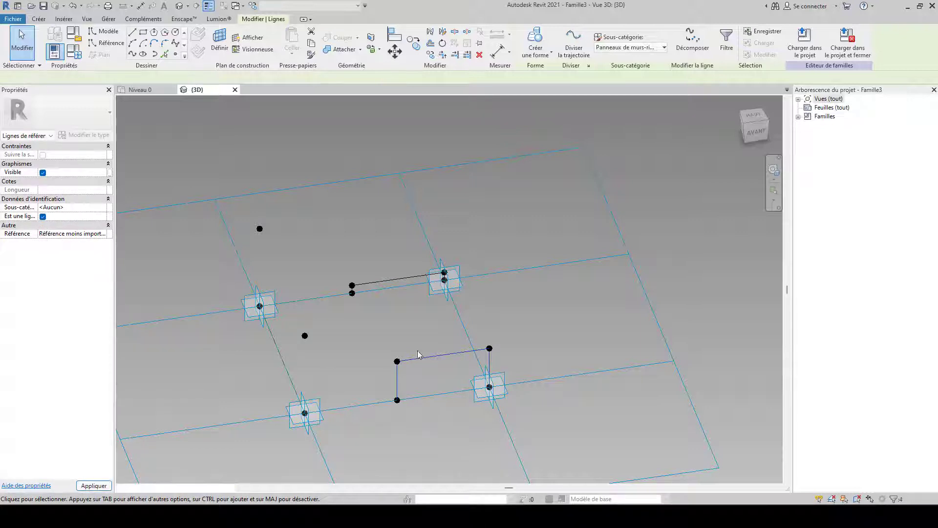
click(387, 283)
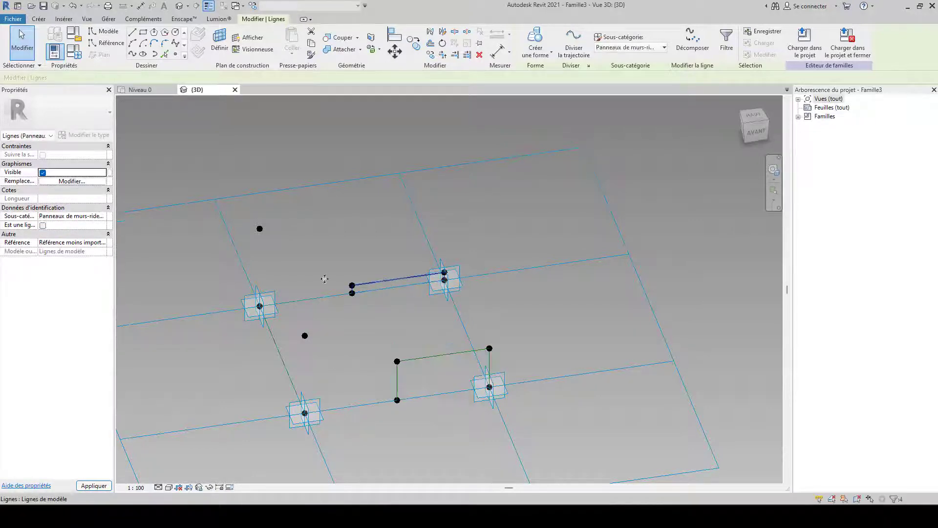
click(381, 300)
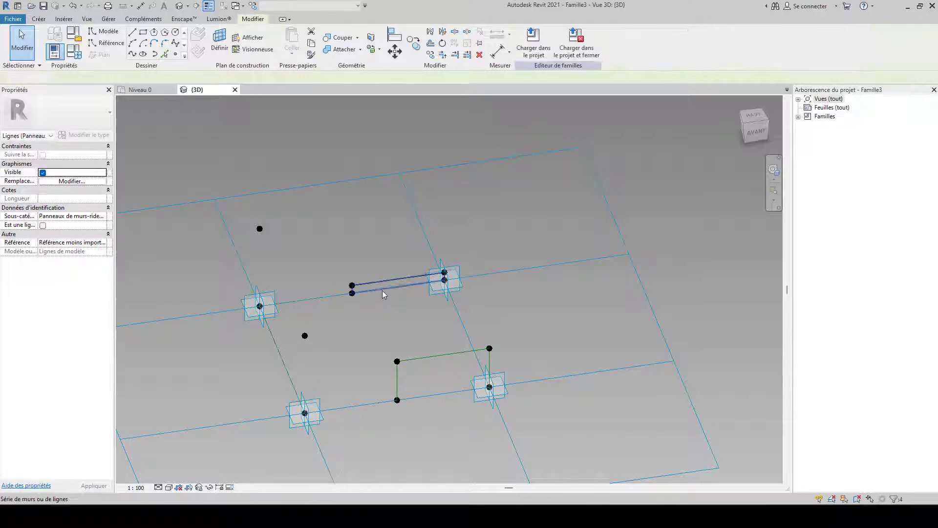
click(43, 226)
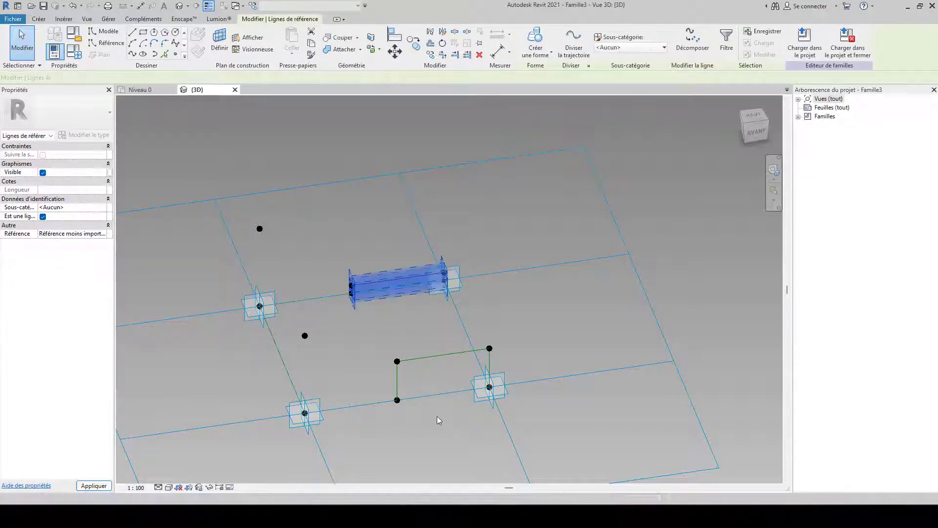
click(437, 419)
Create a solid form from the front and back reference line profiles together.
middle_drag(444, 423, 403, 410)
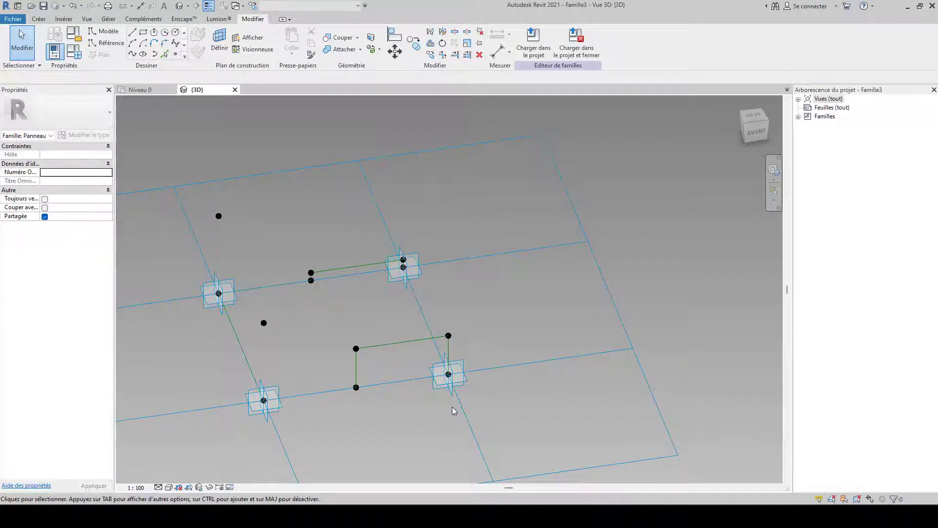
click(407, 347)
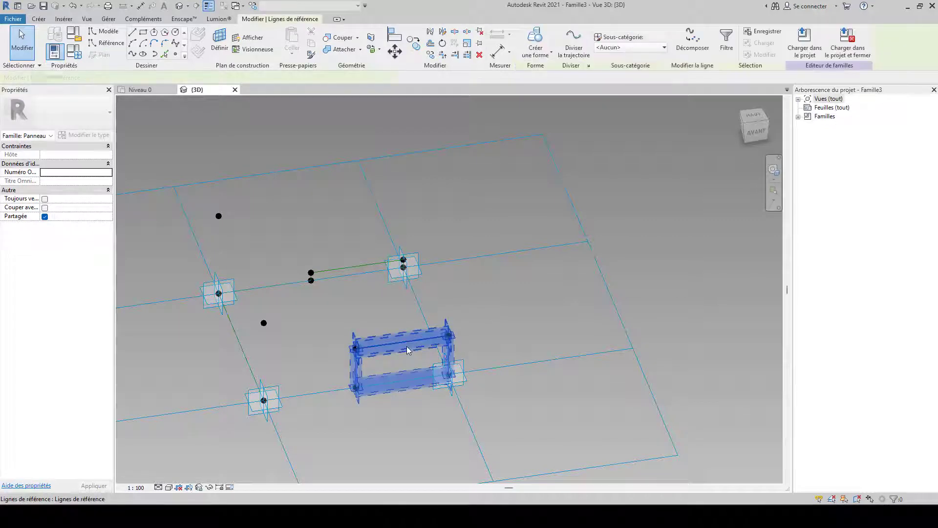
ctrl+click(347, 271)
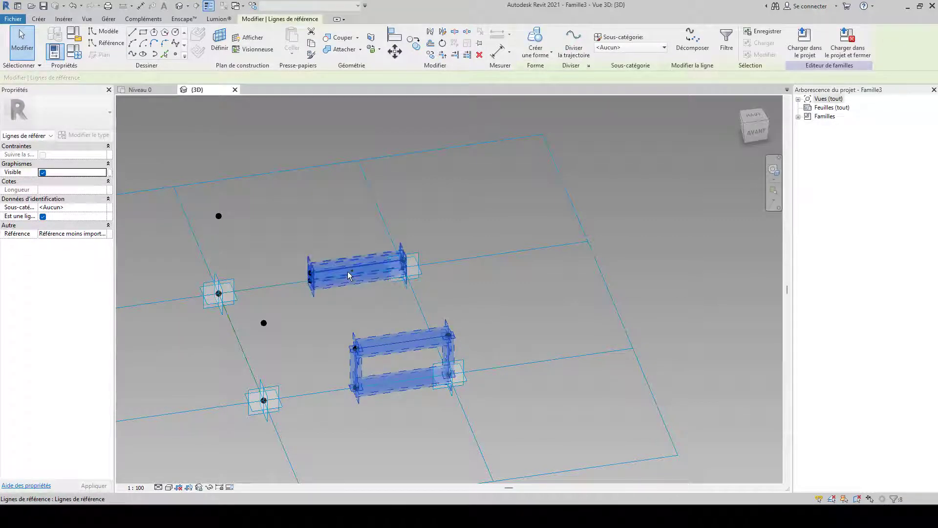
click(549, 58)
click(543, 71)
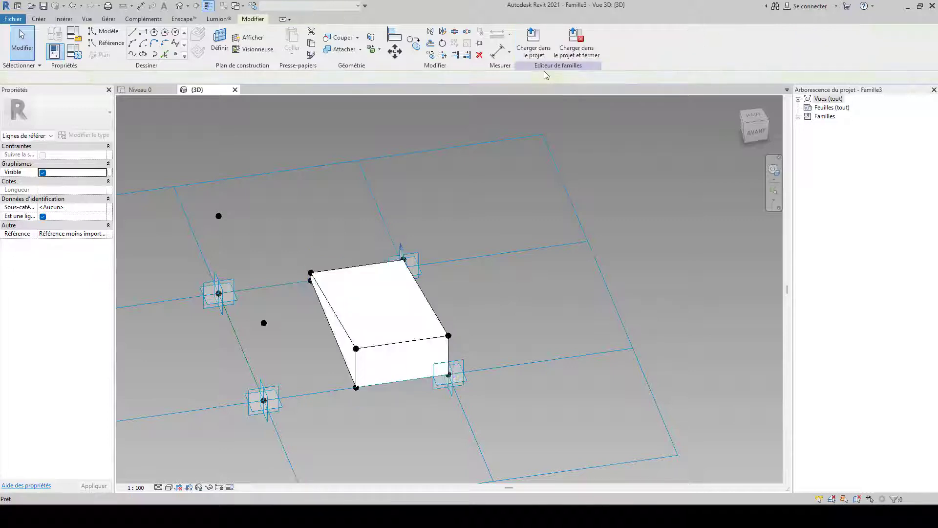
Create a new material named Materiau brique from the material property of the solid brick form.
shift+middle_drag(531, 301, 383, 272)
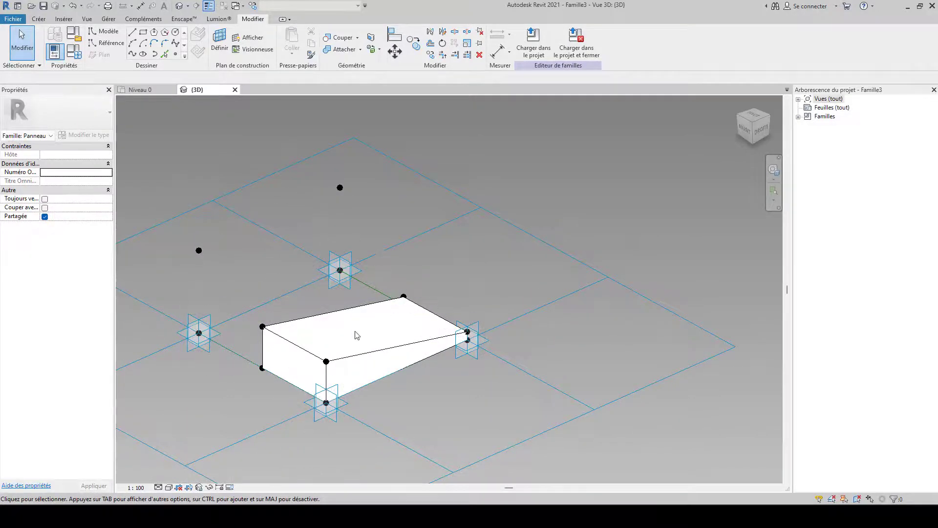
middle_drag(455, 412, 470, 331)
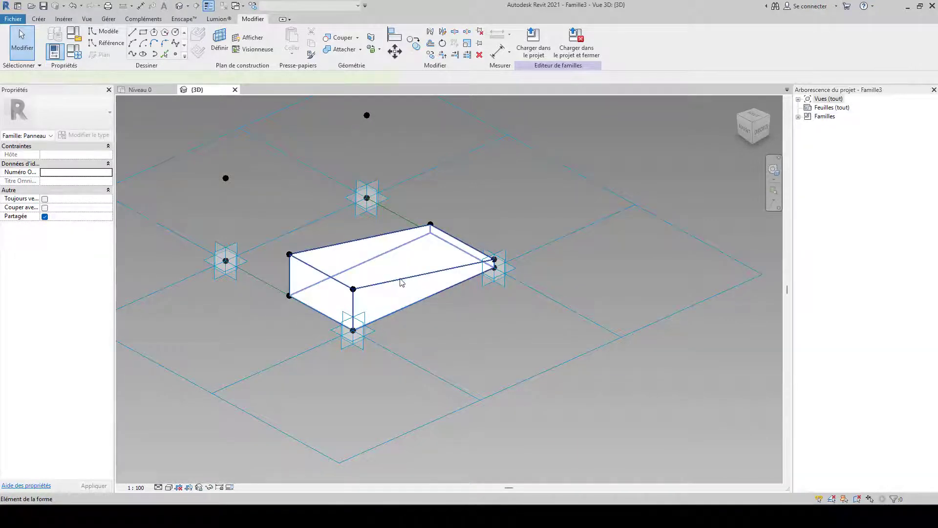
click(400, 279)
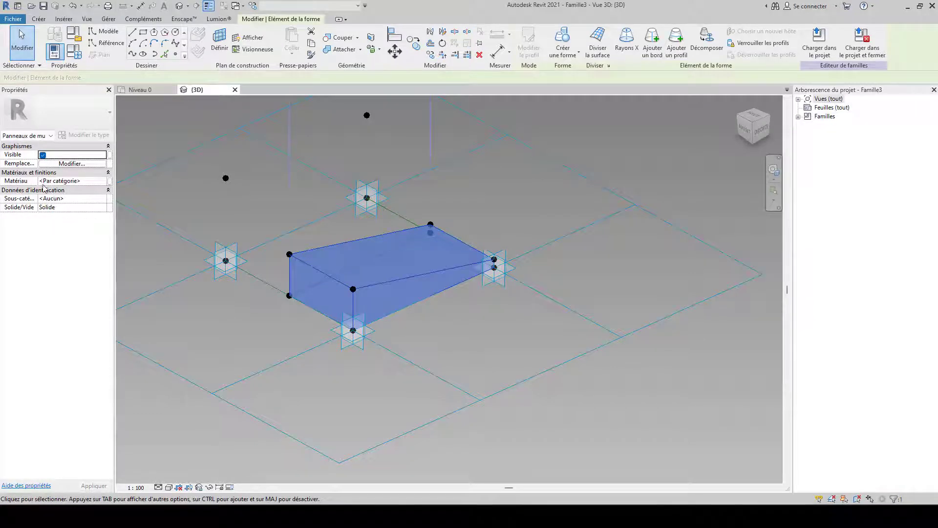
click(105, 183)
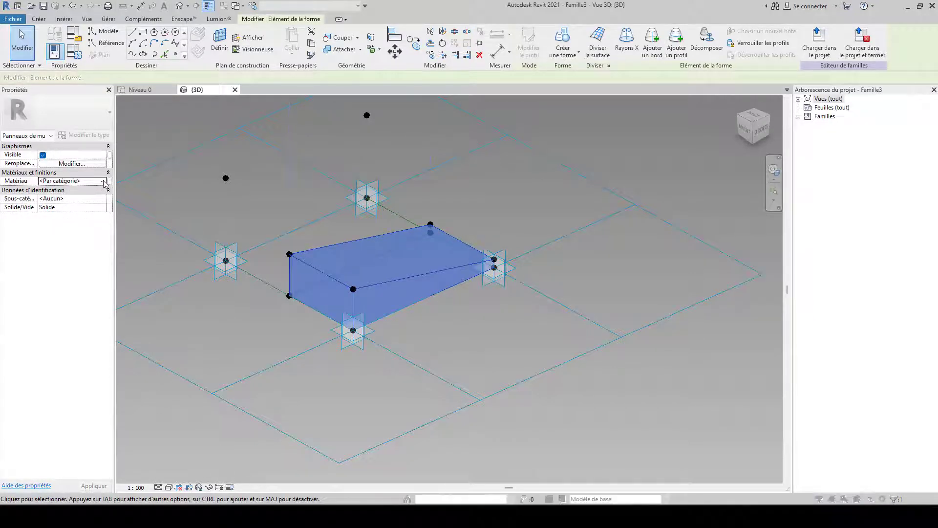
click(103, 181)
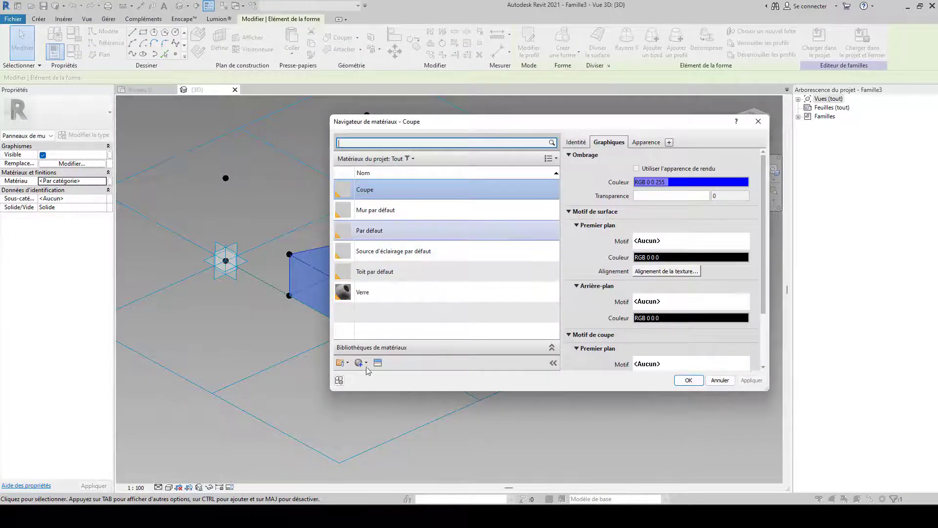
click(361, 362)
click(386, 373)
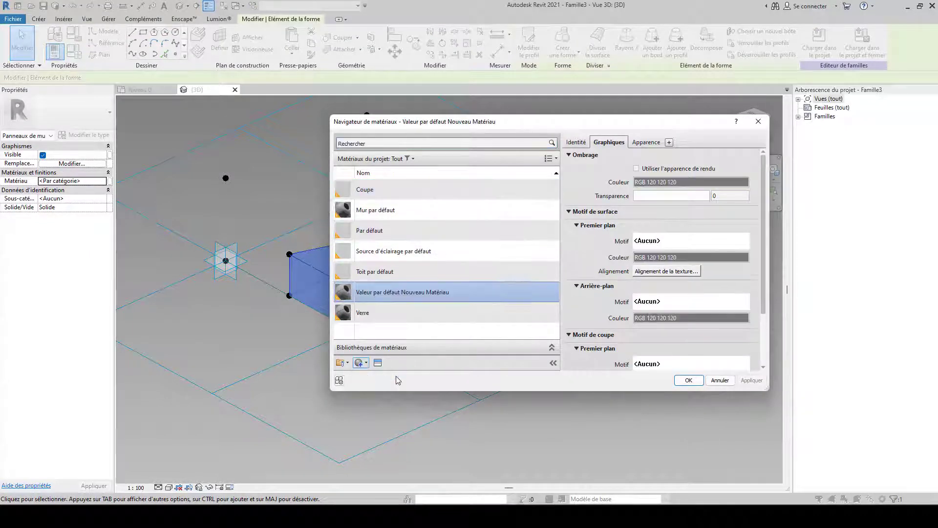
right_click(421, 293)
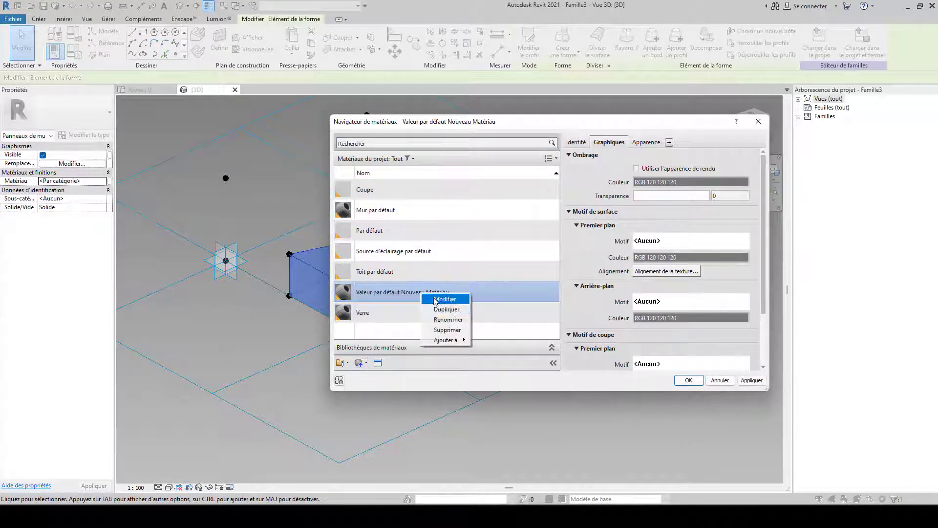
click(449, 321)
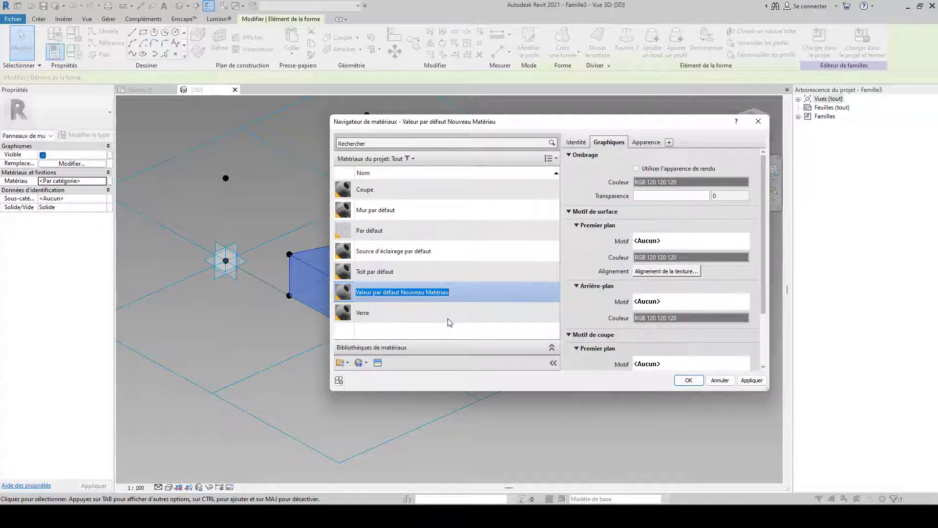
text(MATER)
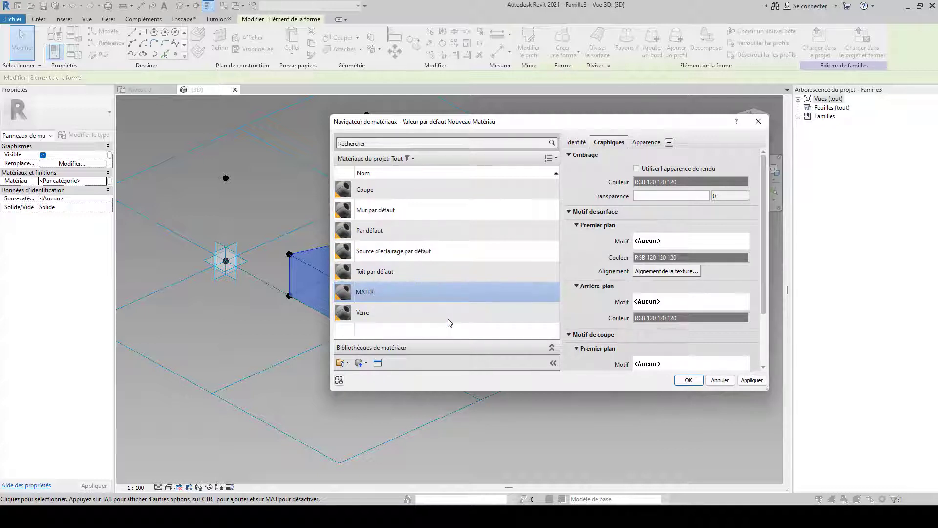
text(IAU)
click(364, 287)
Make Materiau brique use its render appearance for shading, set the appearance colour to RGB 206 67 0, and assign it to the solid.
click(643, 169)
click(646, 142)
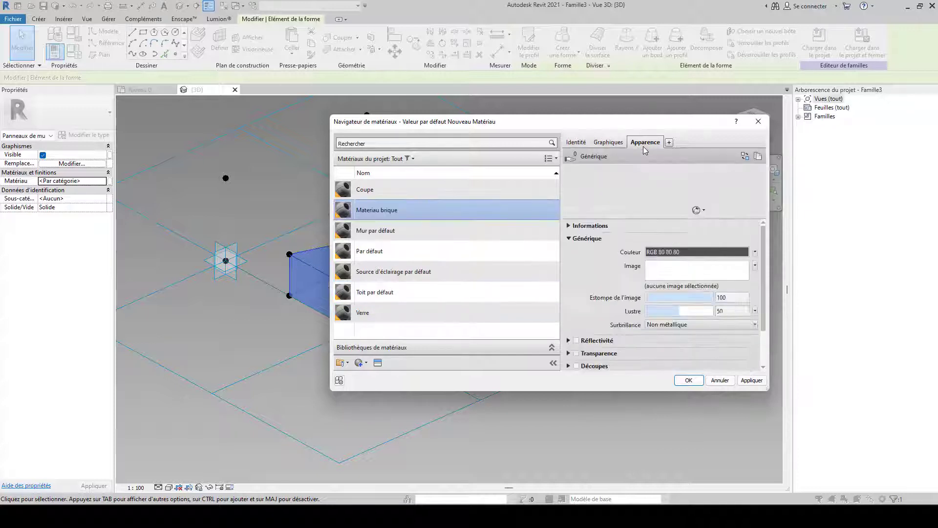
click(667, 252)
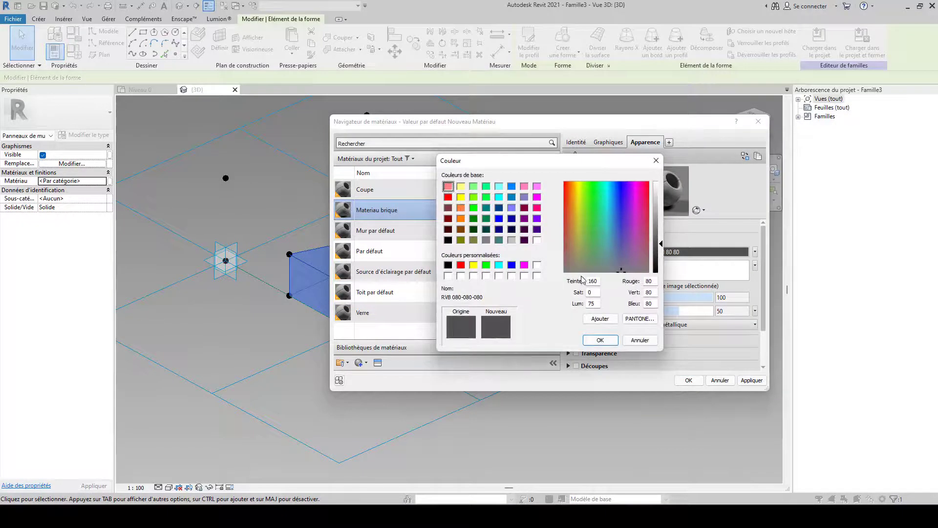
click(460, 208)
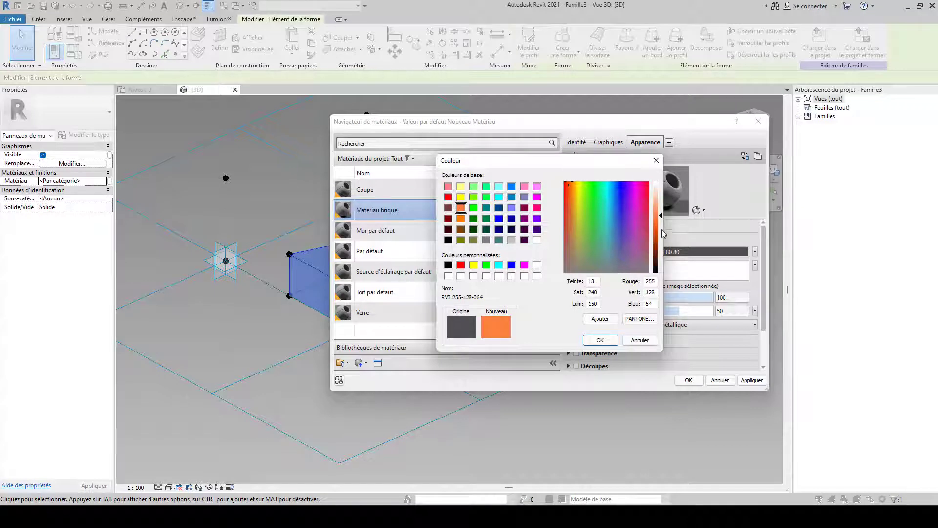
mouse_move(662, 229)
mouse_down()
mouse_move(660, 222)
mouse_move(661, 235)
mouse_up()
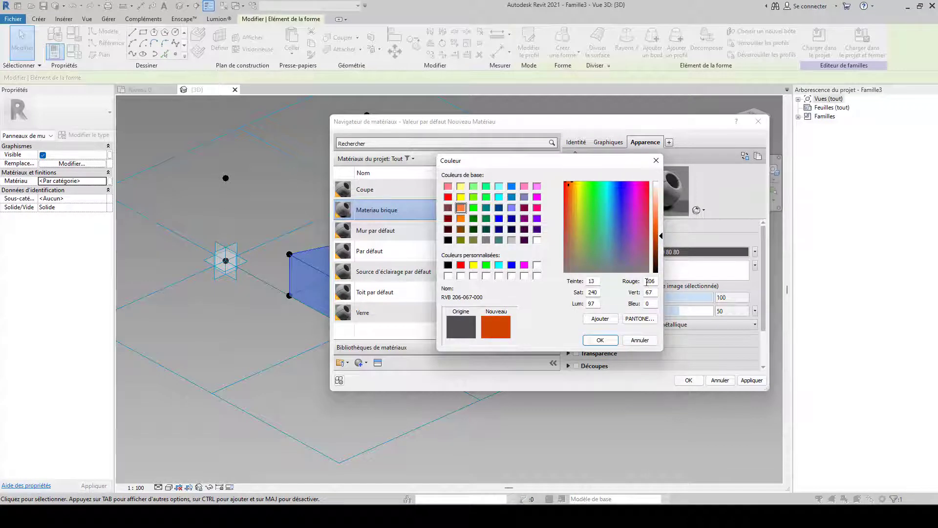
click(600, 340)
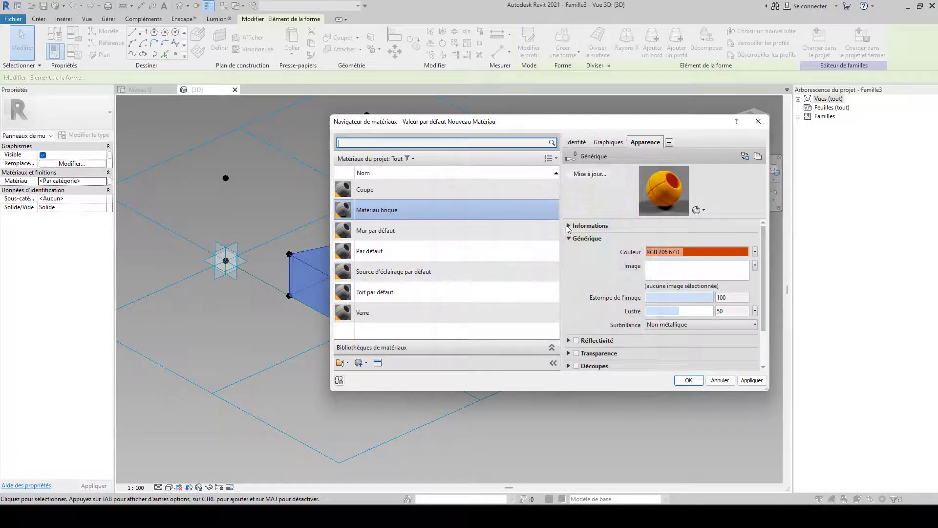
click(608, 142)
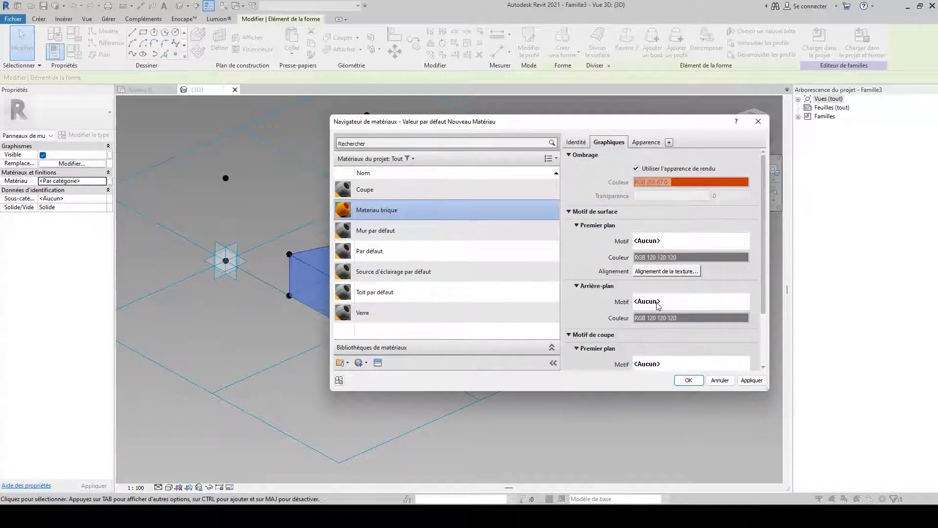
click(689, 380)
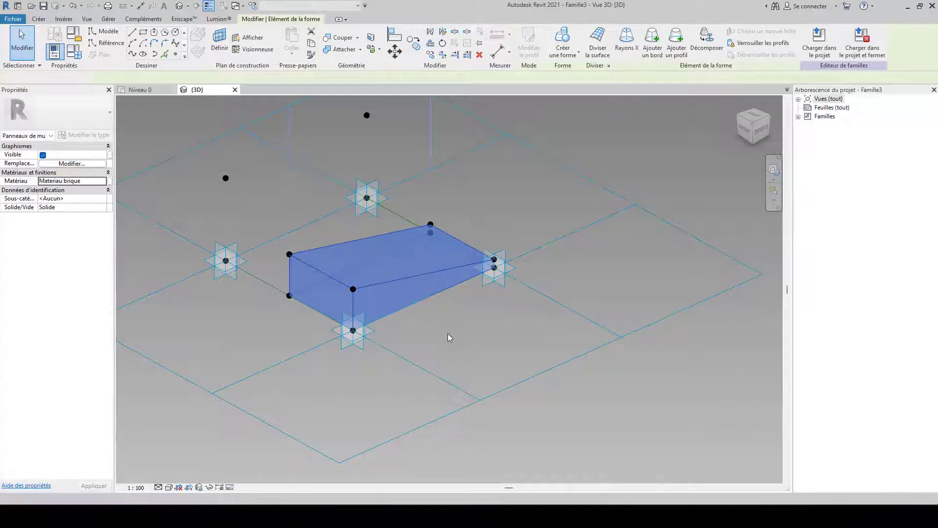
Check the brick material on the solid in the Réaliste visual style, and return the view to Ligne cachée.
click(449, 333)
middle_drag(471, 342, 483, 336)
click(169, 487)
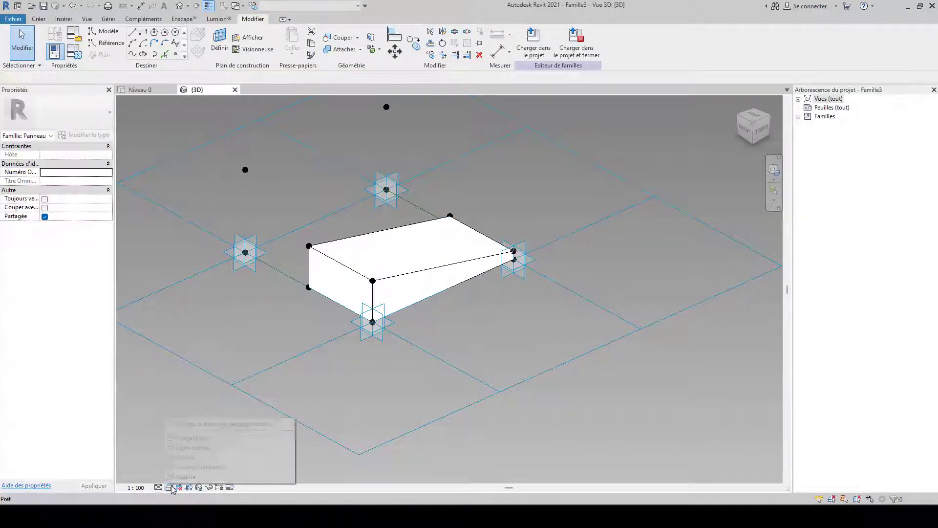
click(181, 477)
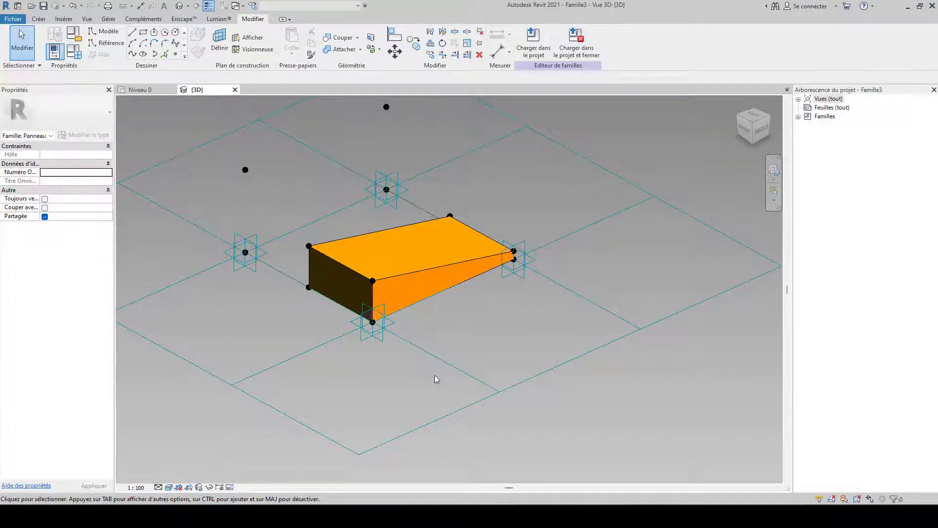
click(169, 487)
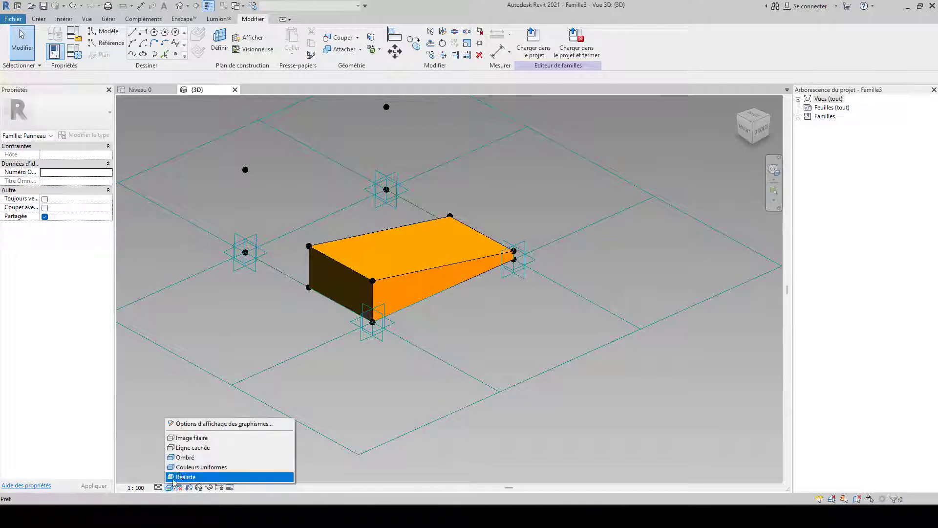
click(192, 447)
Temporarily hide the solid brick form in the 3D view.
scroll(440, 361, down, 3)
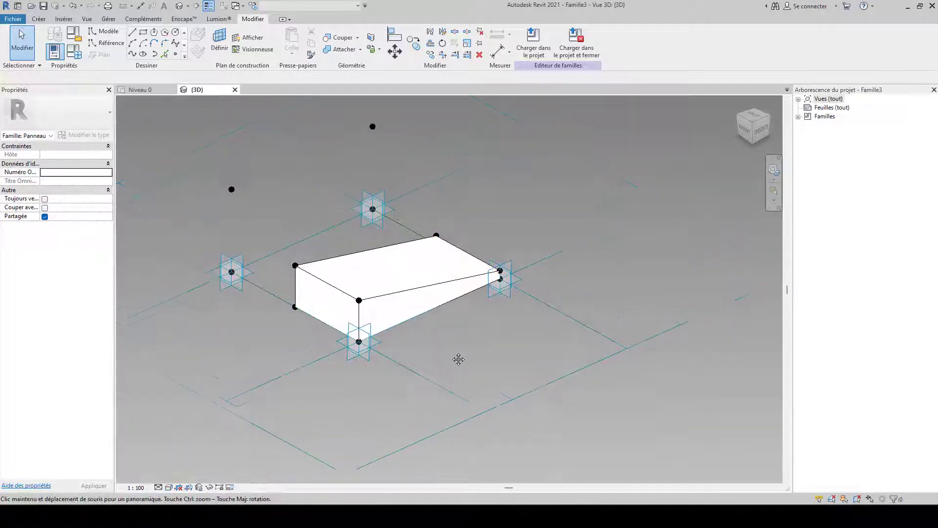
scroll(440, 349, up, 1)
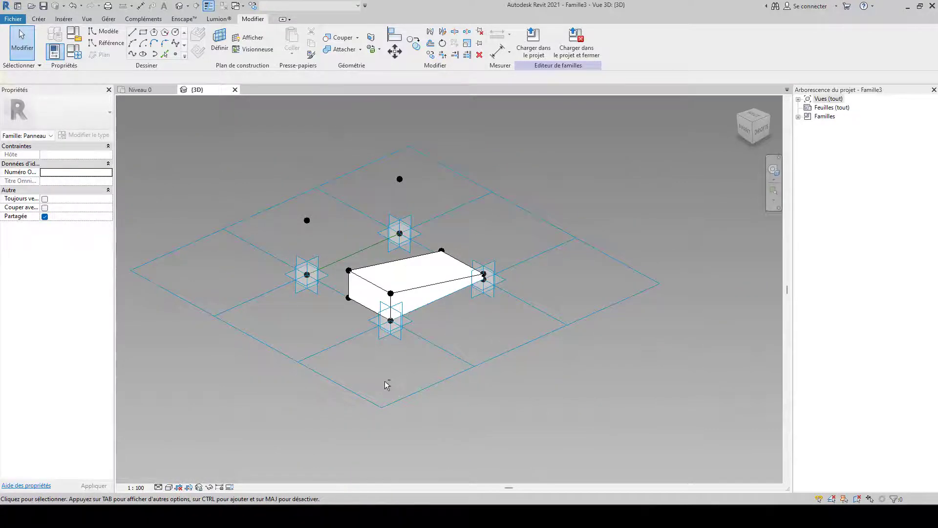
shift+middle_drag(385, 380, 508, 321)
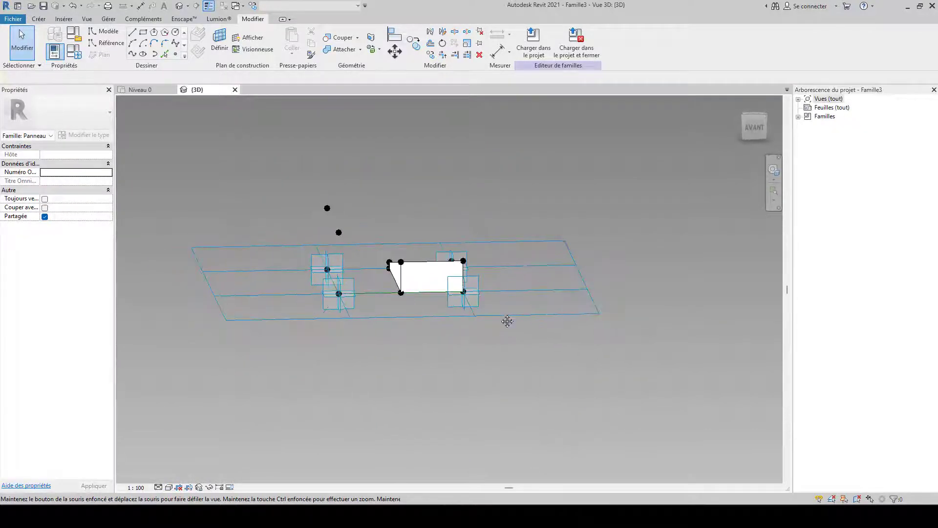
shift+middle_drag(373, 324, 364, 283)
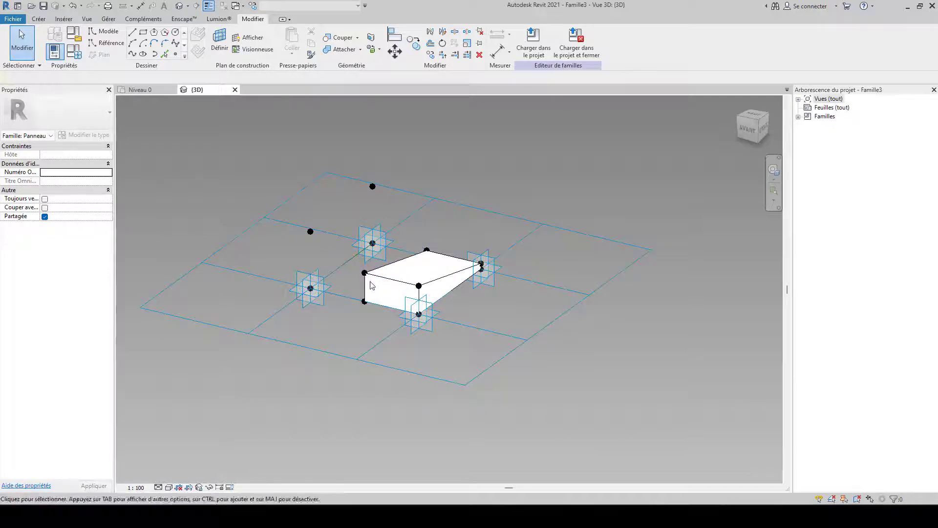
shift+middle_drag(277, 283, 489, 320)
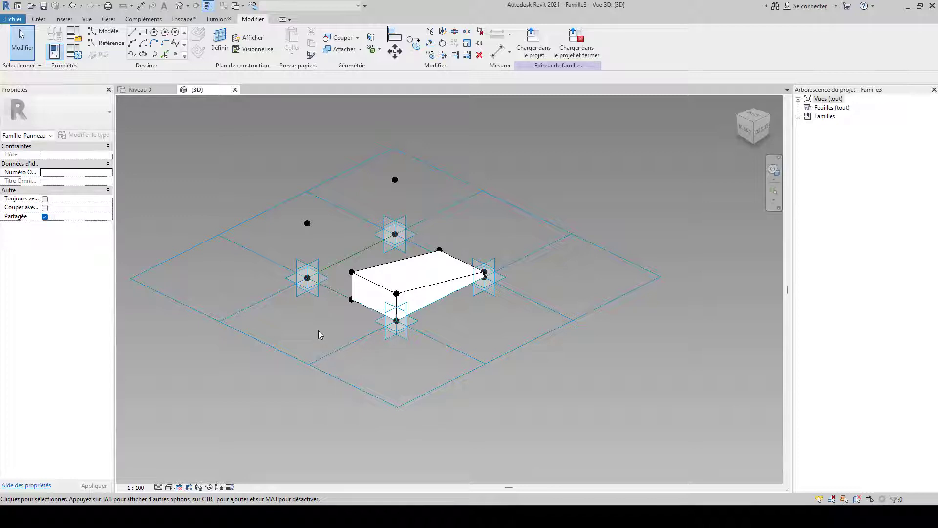
shift+middle_drag(318, 331, 436, 284)
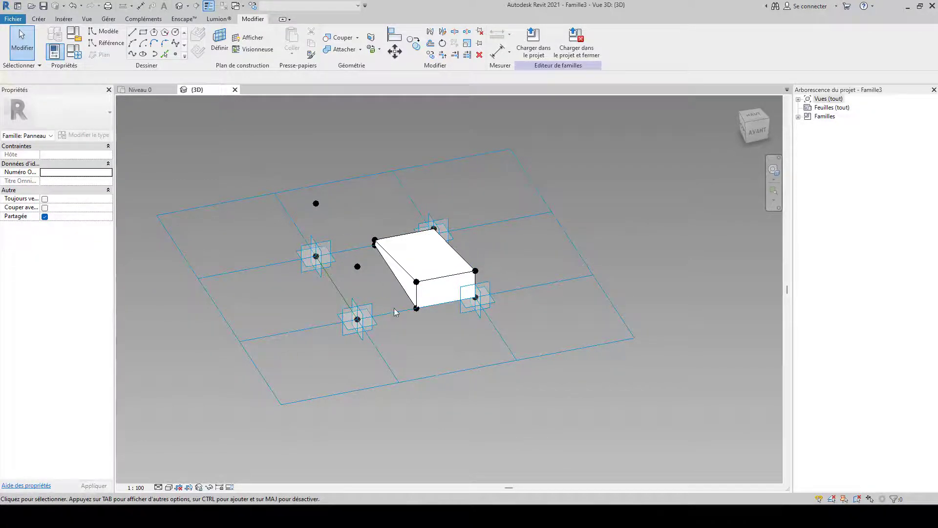
shift+middle_drag(396, 312, 444, 350)
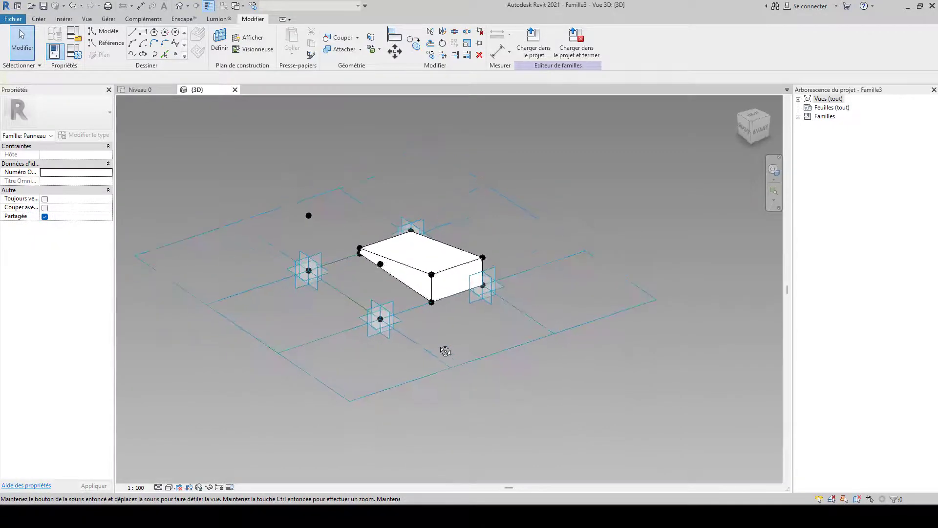
click(422, 272)
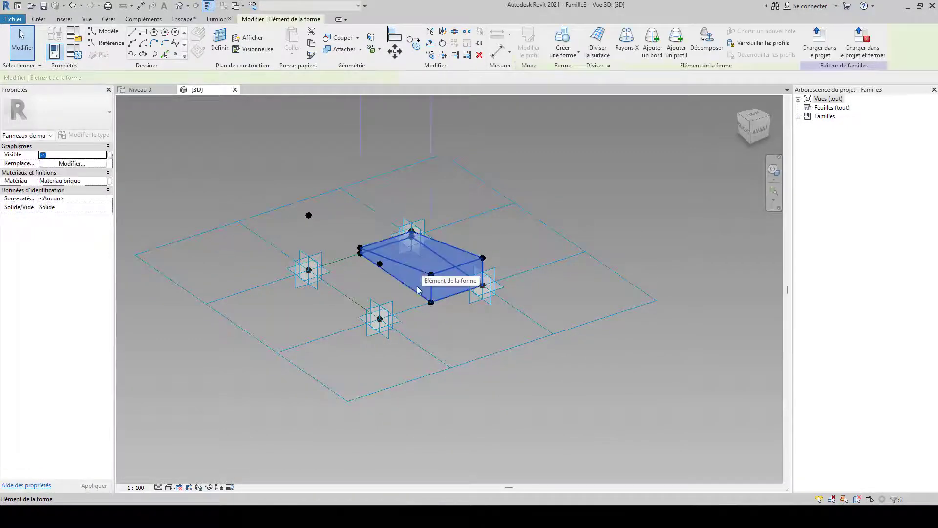
click(209, 487)
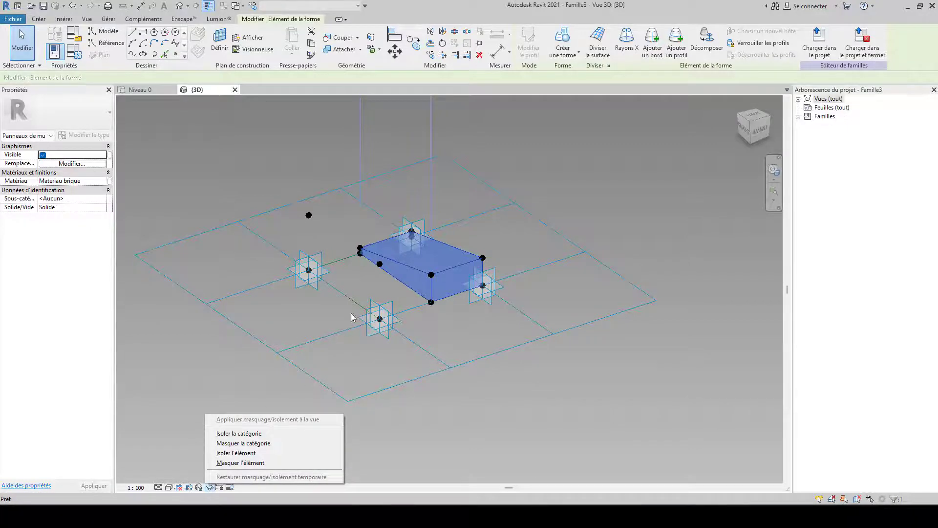
click(241, 463)
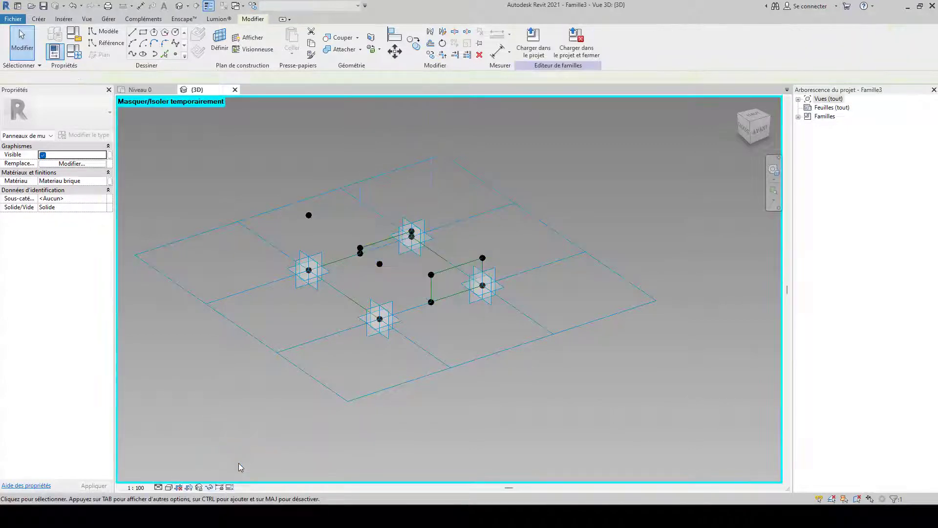
Filter the selection around both profiles to Points de référence only, and temporarily hide those points.
shift+middle_drag(344, 292, 382, 279)
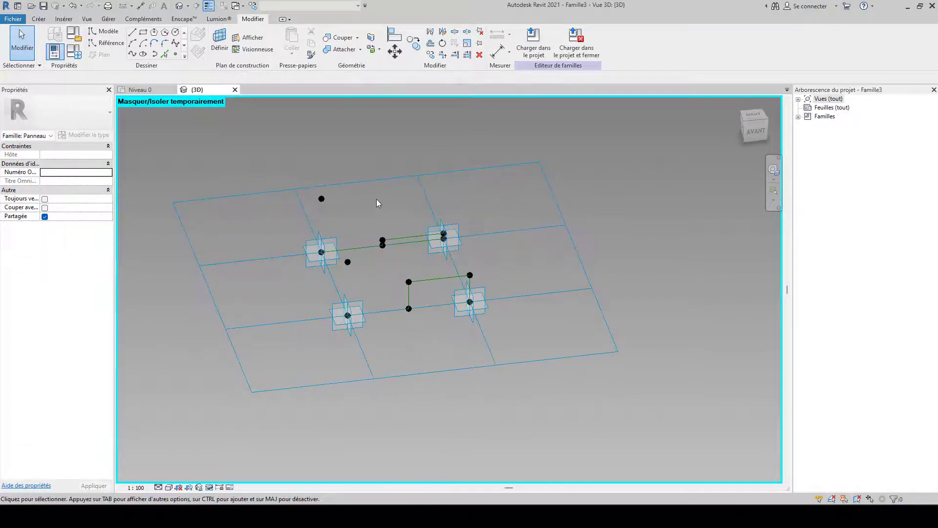
drag(376, 200, 509, 329)
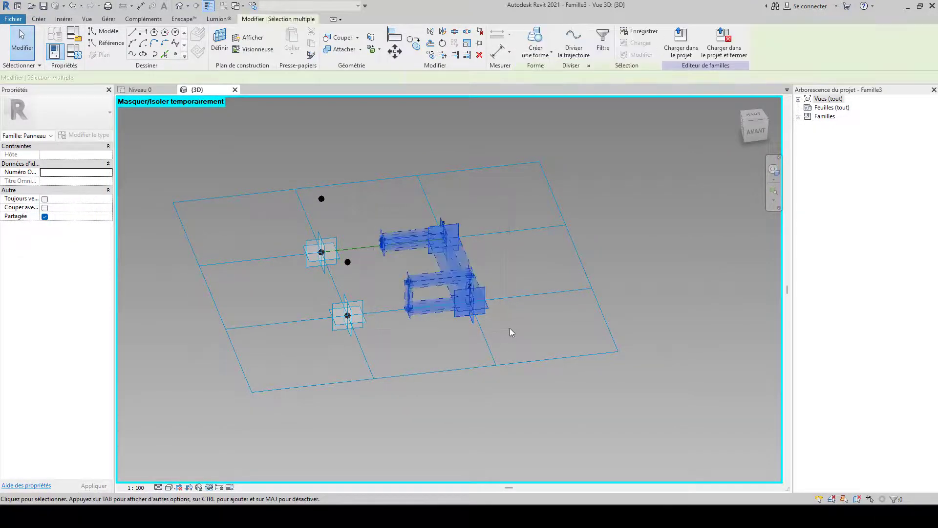
click(603, 50)
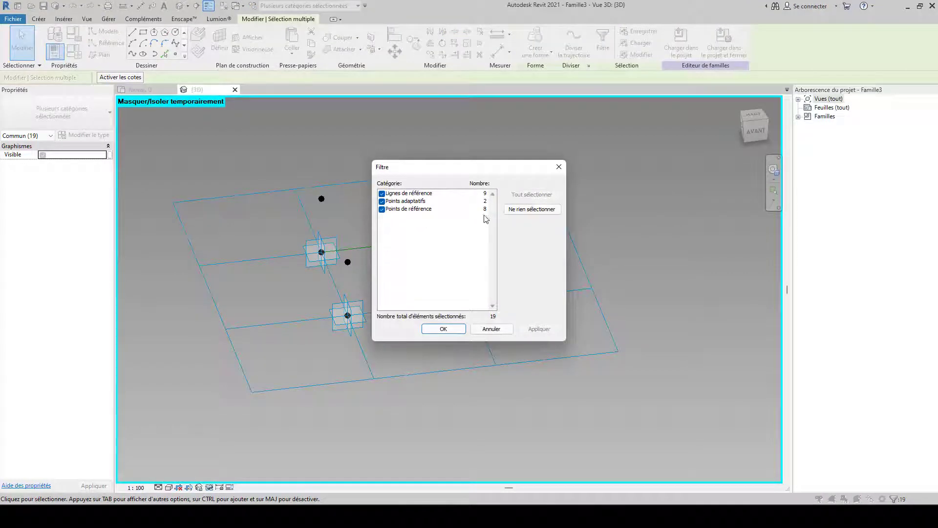
click(382, 202)
click(382, 194)
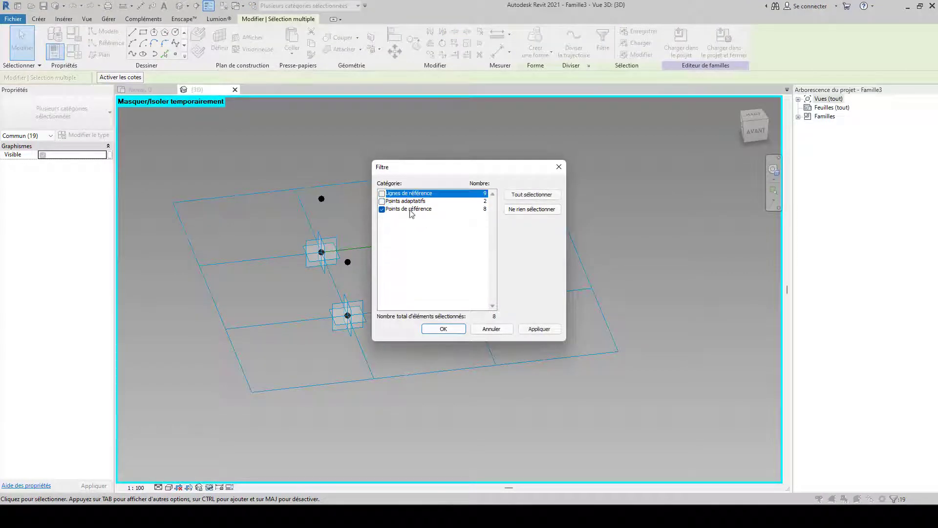
click(539, 328)
click(455, 330)
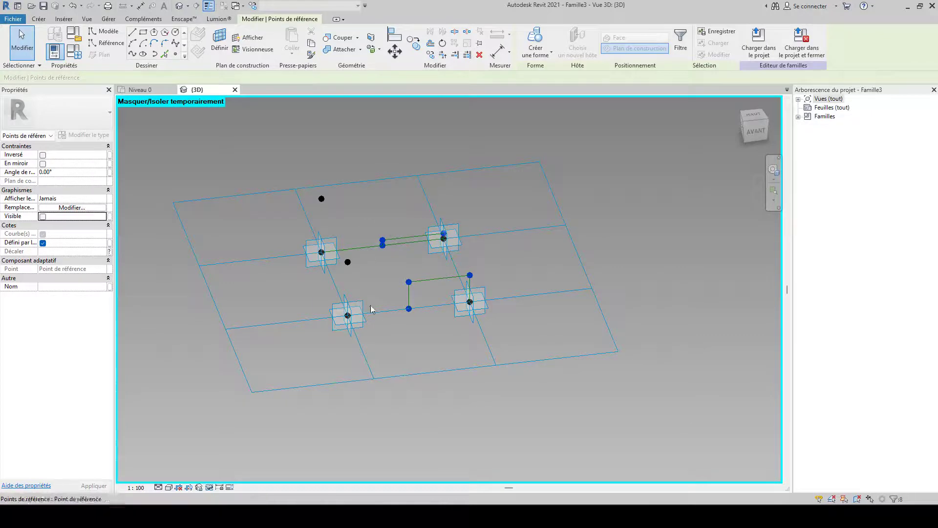
click(209, 487)
click(236, 462)
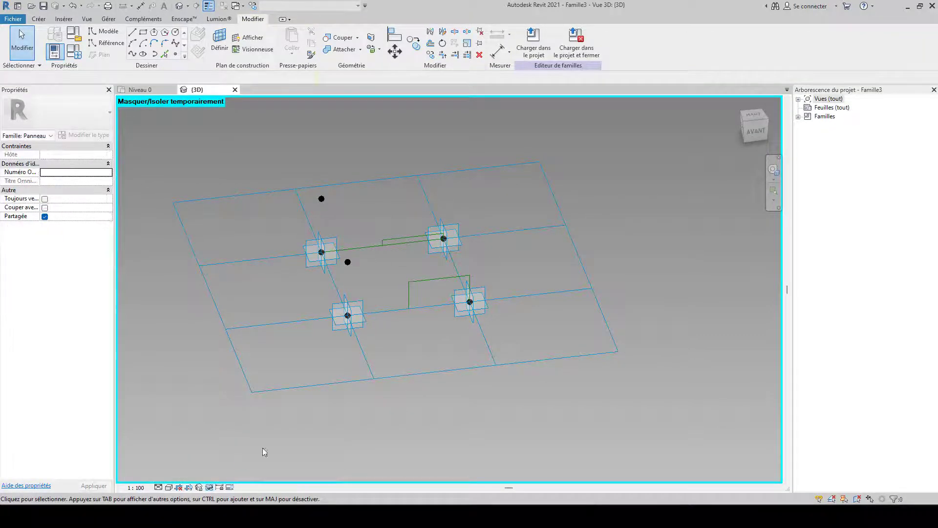
Temporarily hide the reference line chains of the front and back profiles.
click(420, 282)
ctrl+click(400, 236)
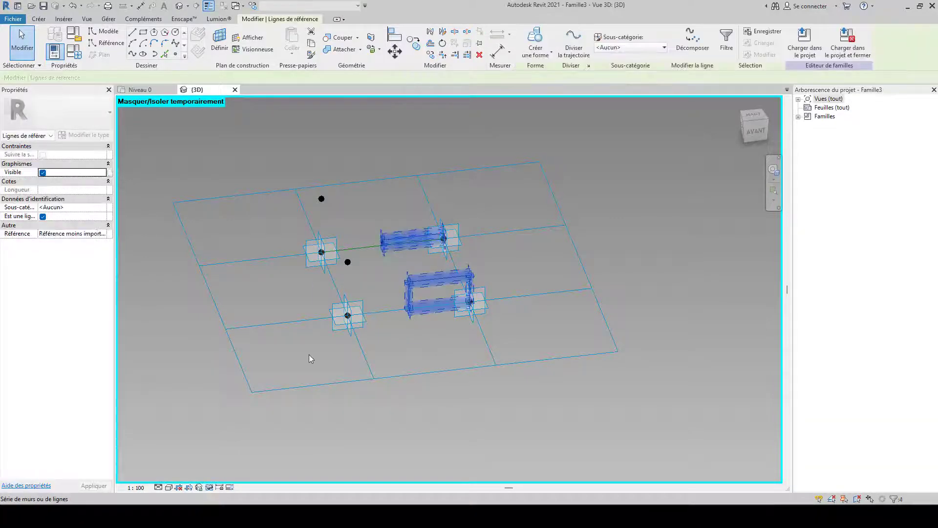
click(209, 487)
click(239, 463)
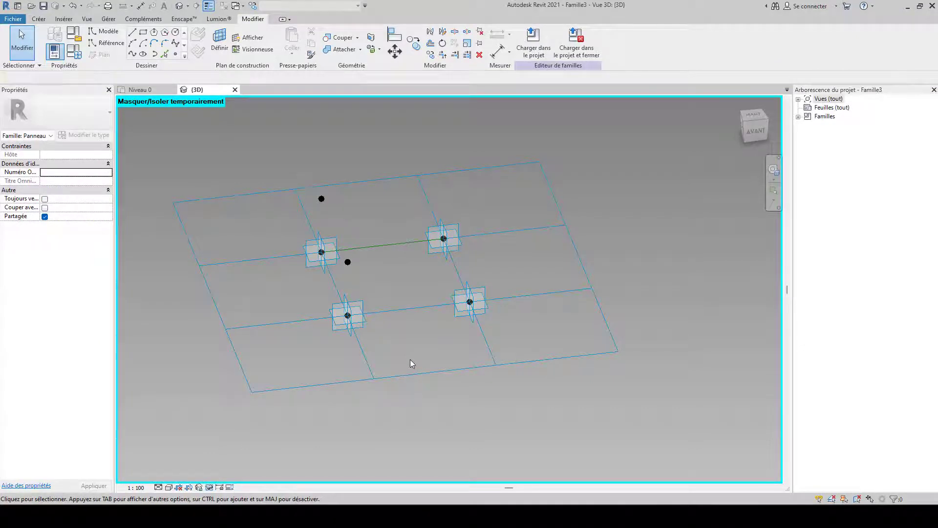
In the front view, copy the two raised reference points horizontally from the grid corner to the midpoint of the reference line.
shift+middle_drag(409, 360, 386, 323)
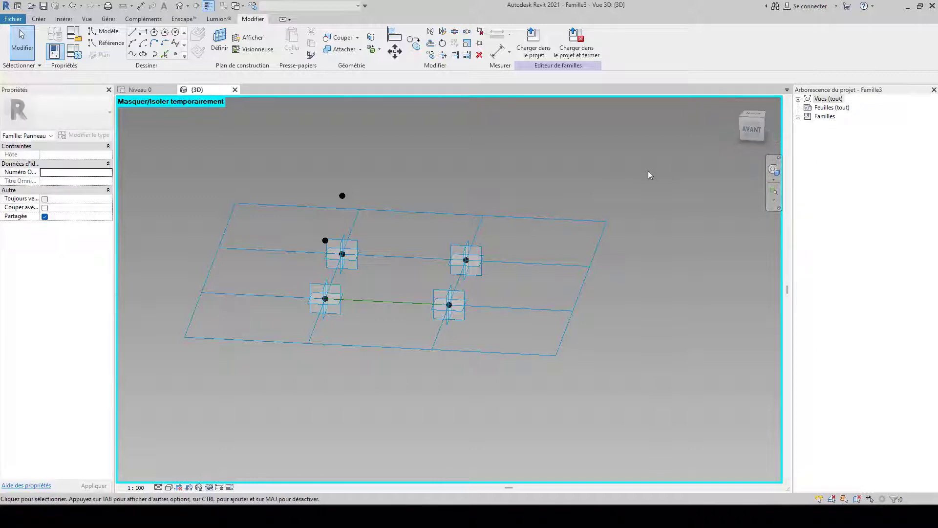
click(751, 129)
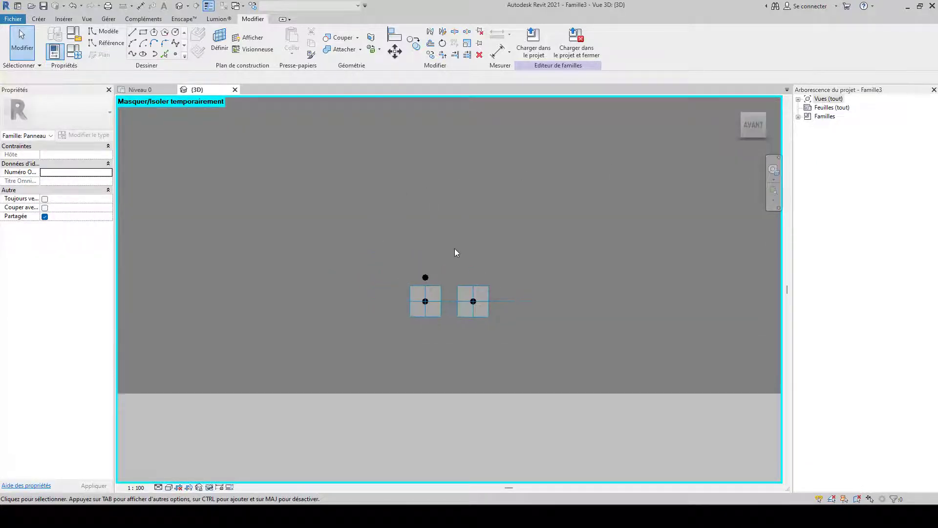
drag(363, 269, 480, 342)
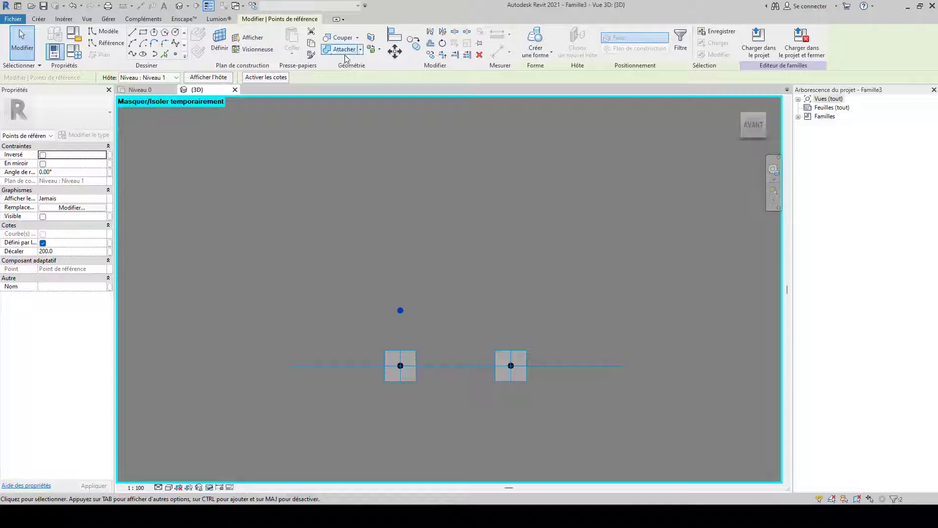
scroll(404, 367, up, 3)
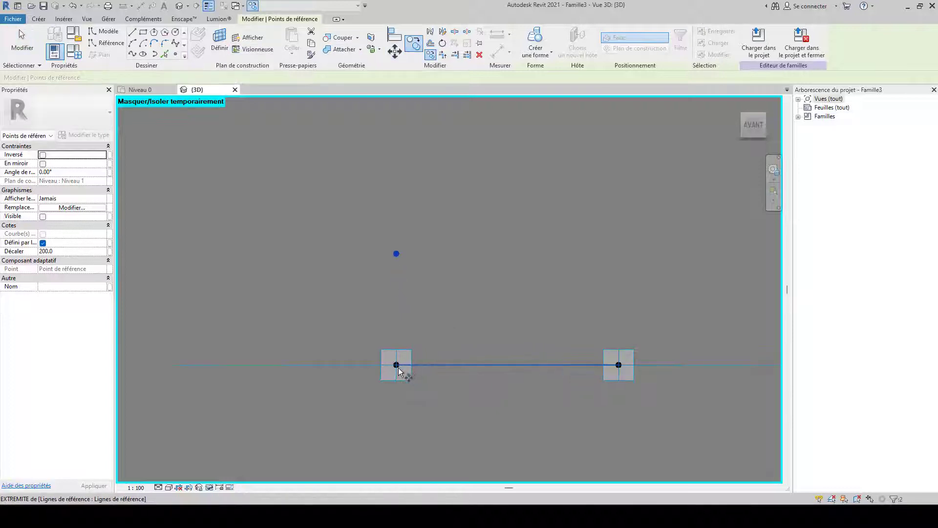
click(397, 365)
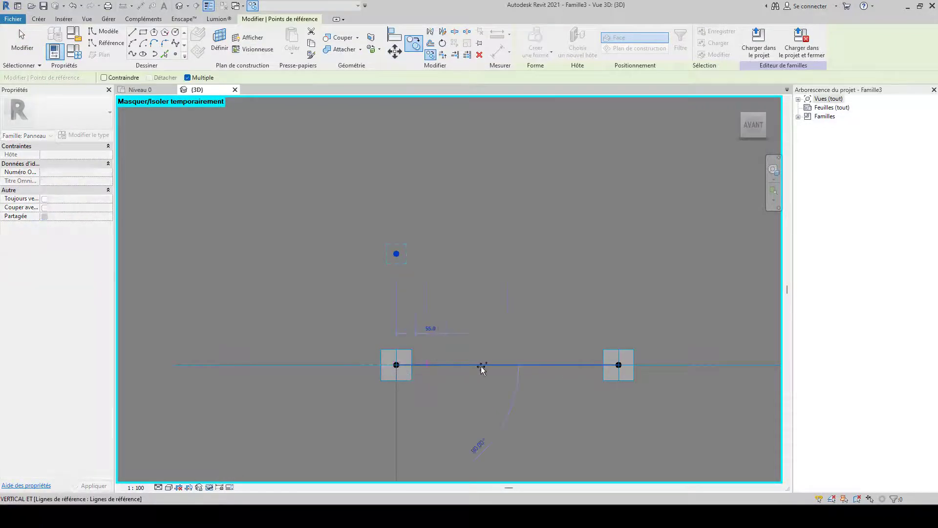
click(508, 369)
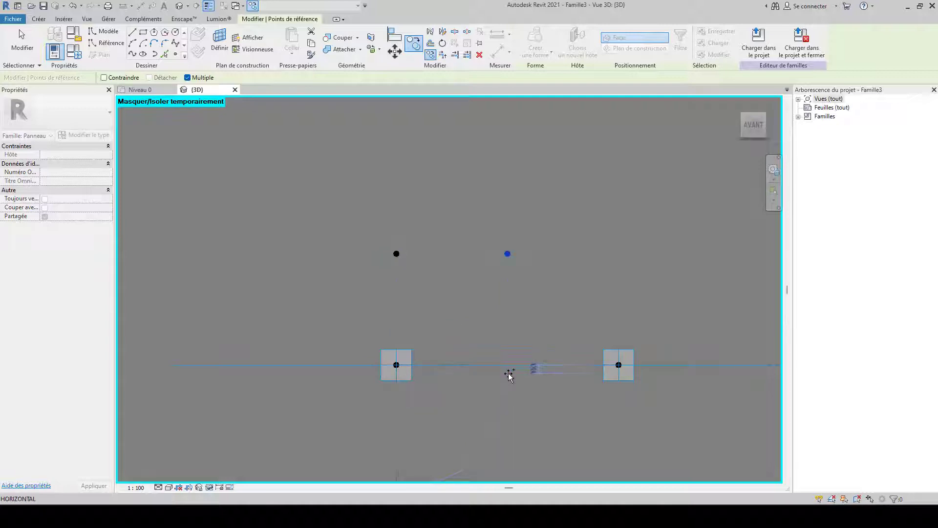
key(Escape)
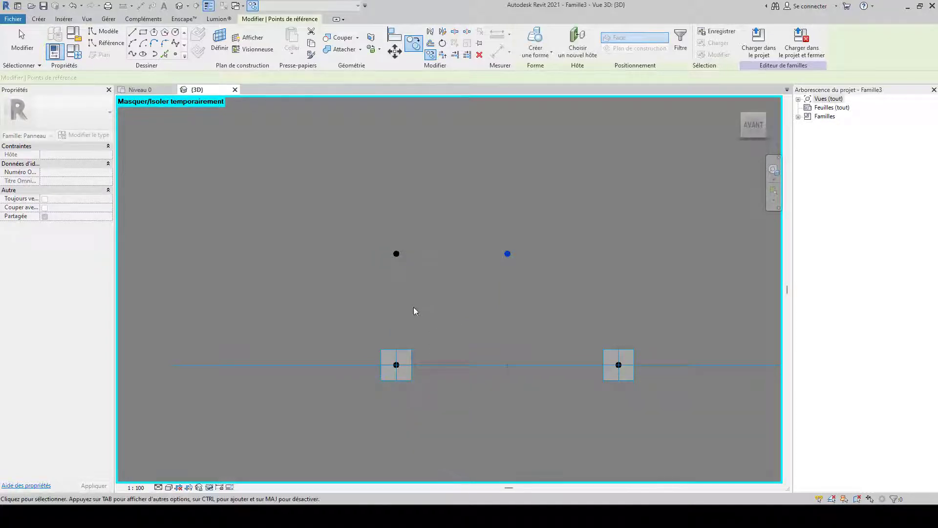
Copy the four raised reference points vertically down to the level of the pattern grid, working in the front view.
drag(359, 219, 578, 300)
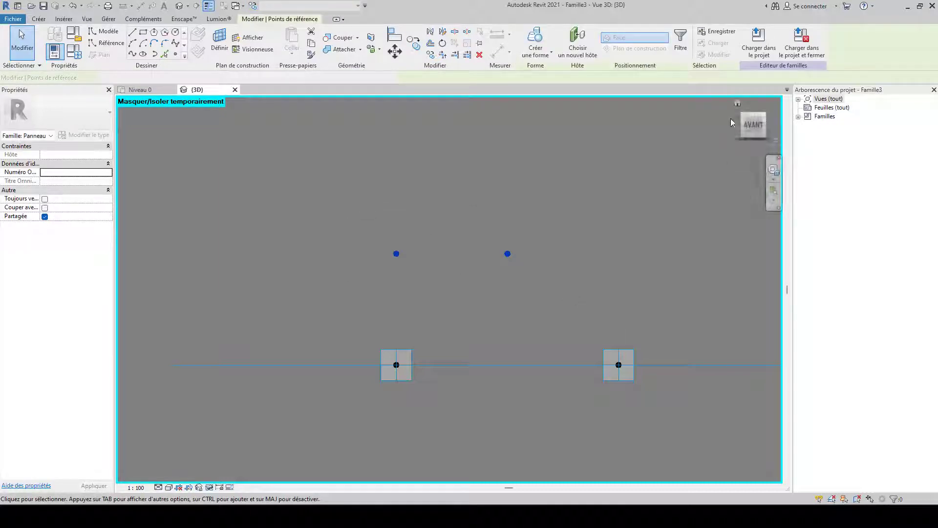
click(738, 107)
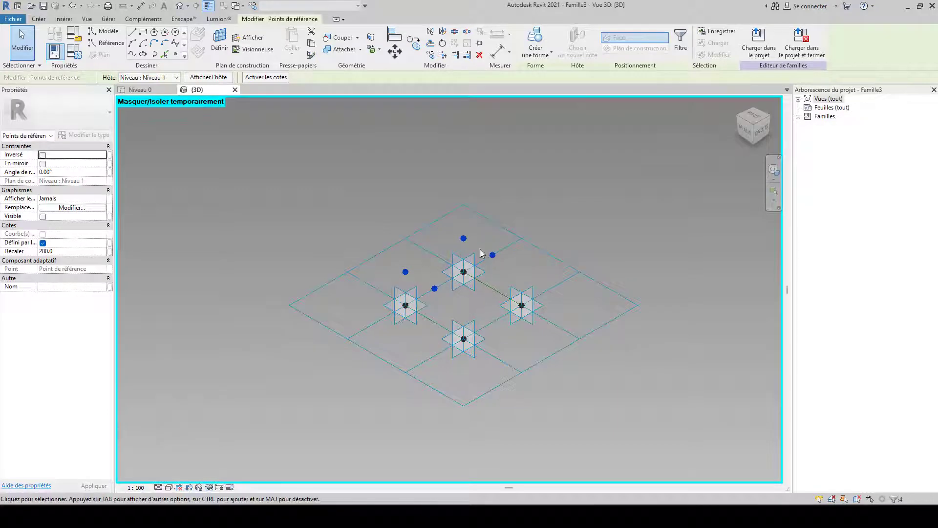
click(745, 132)
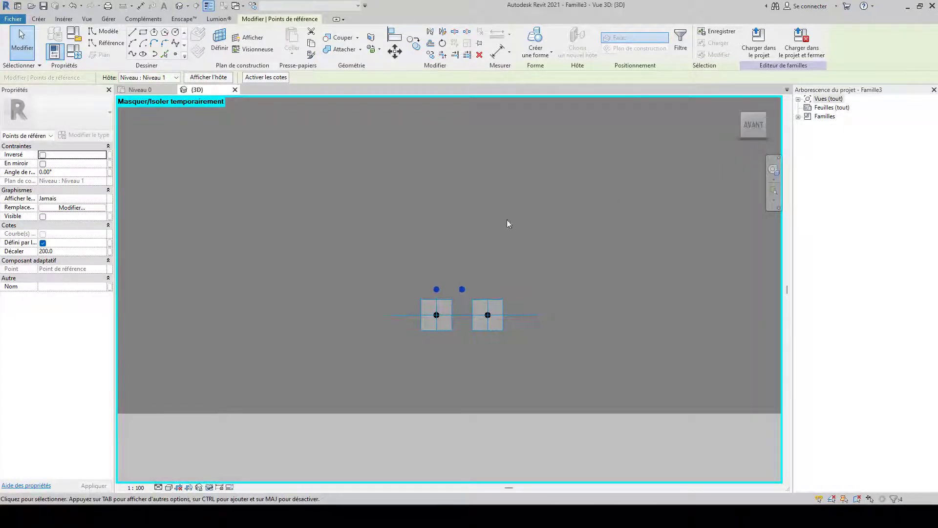
scroll(448, 261, up, 2)
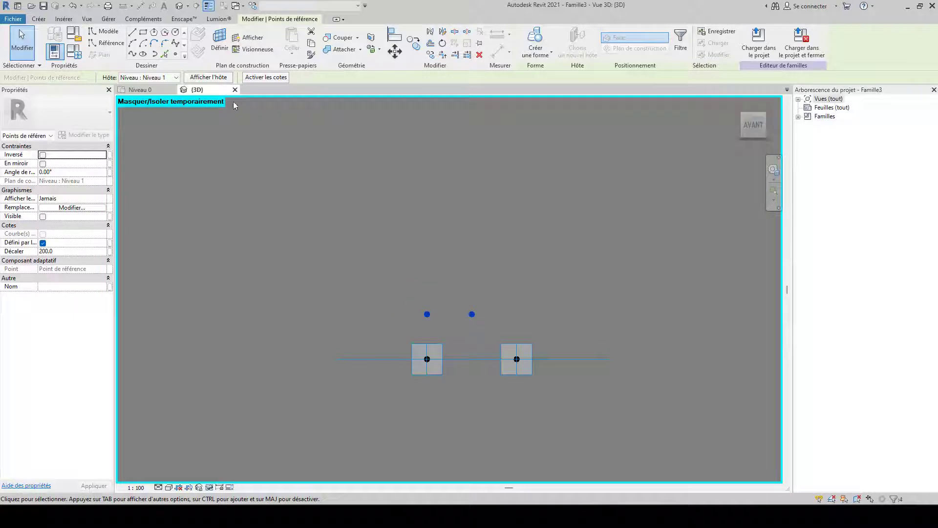
click(432, 56)
scroll(457, 378, up, 3)
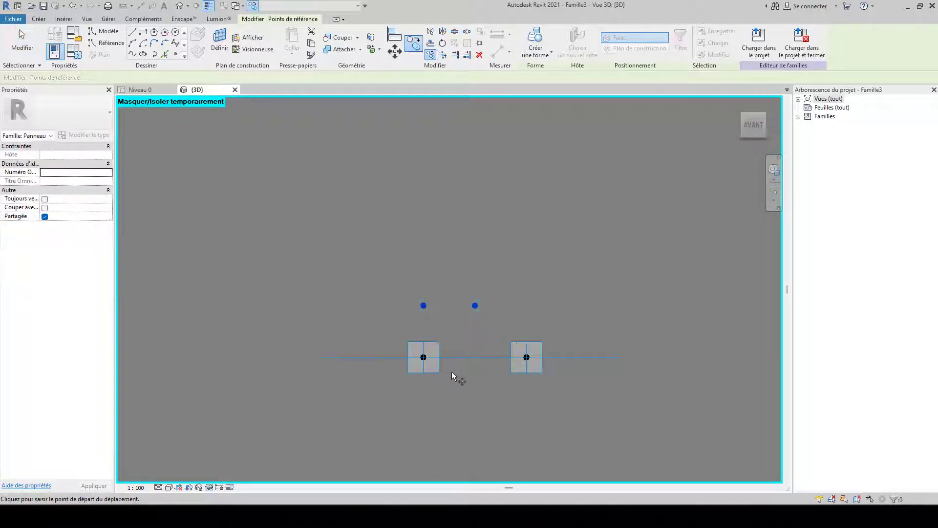
click(487, 271)
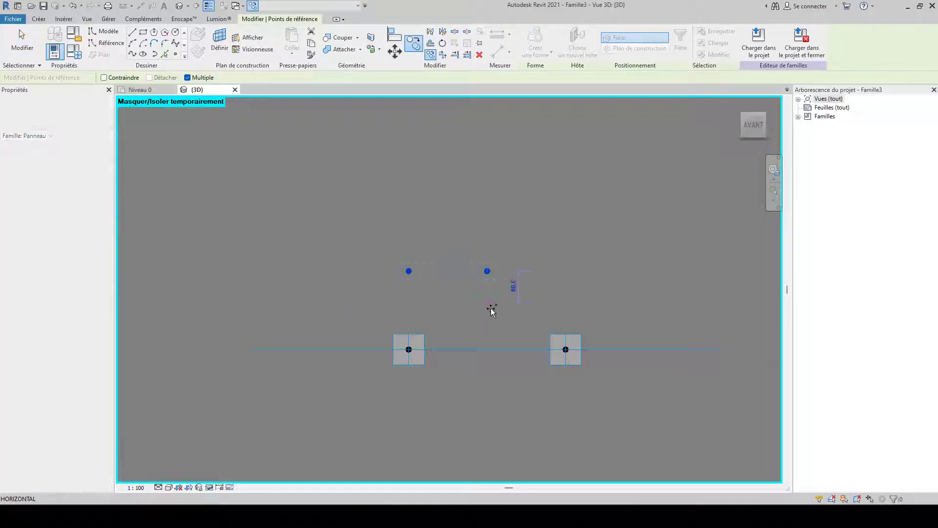
click(488, 350)
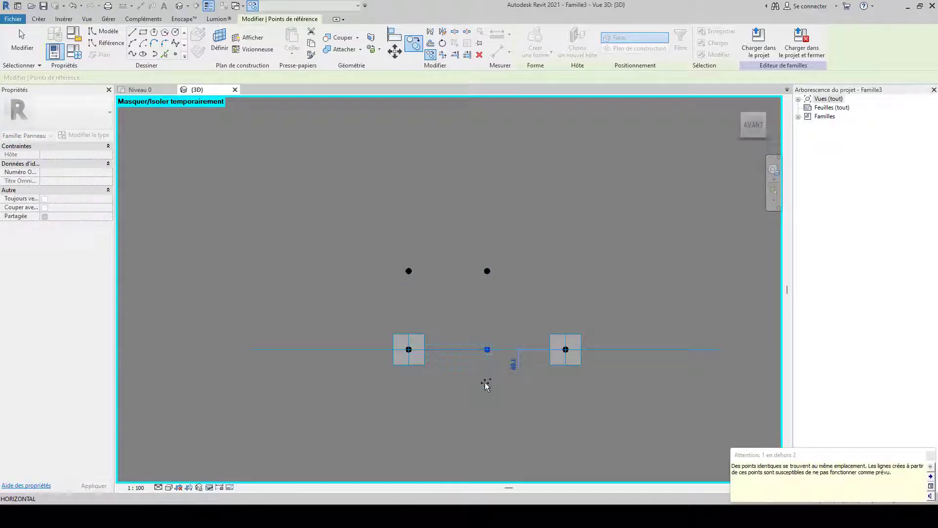
In the isometric 3D view, associate the Décaler offset of the raised point above the front line's midpoint with the COT.B1 parameter.
key(Escape)
key(Escape)
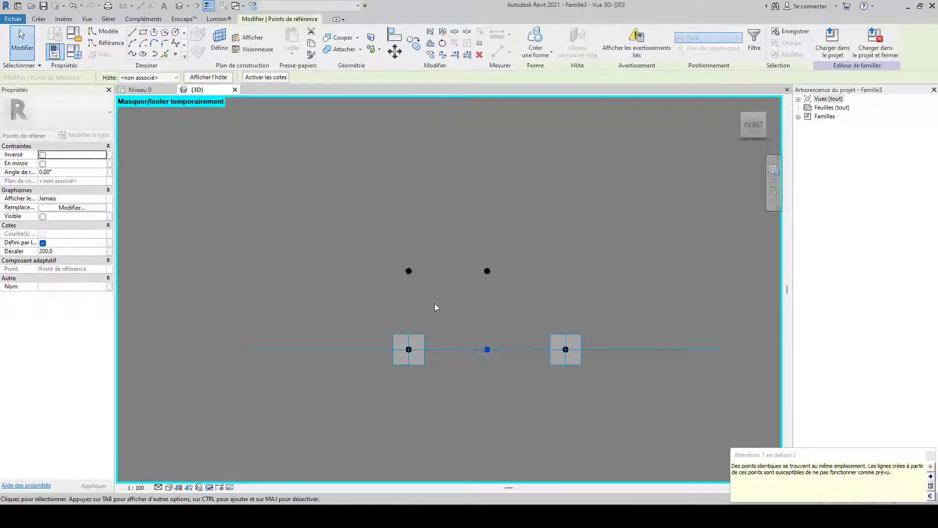
click(295, 123)
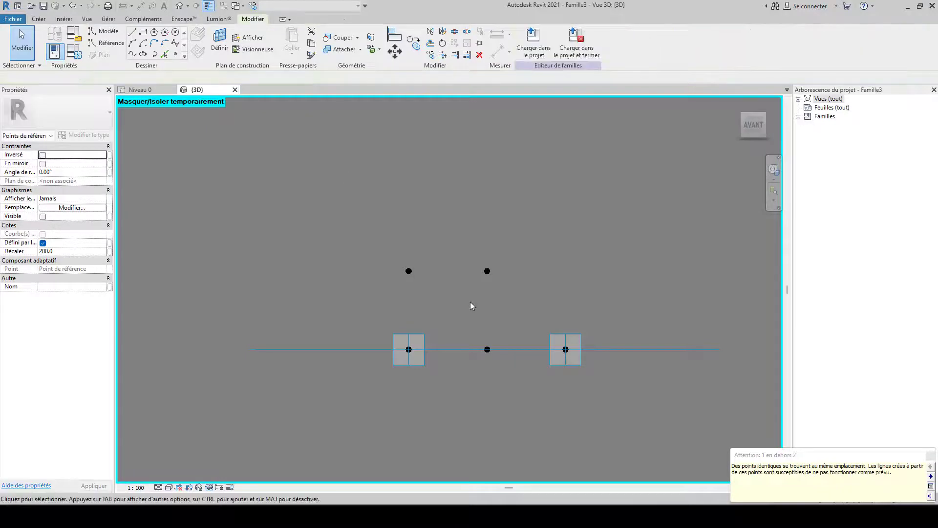
click(727, 108)
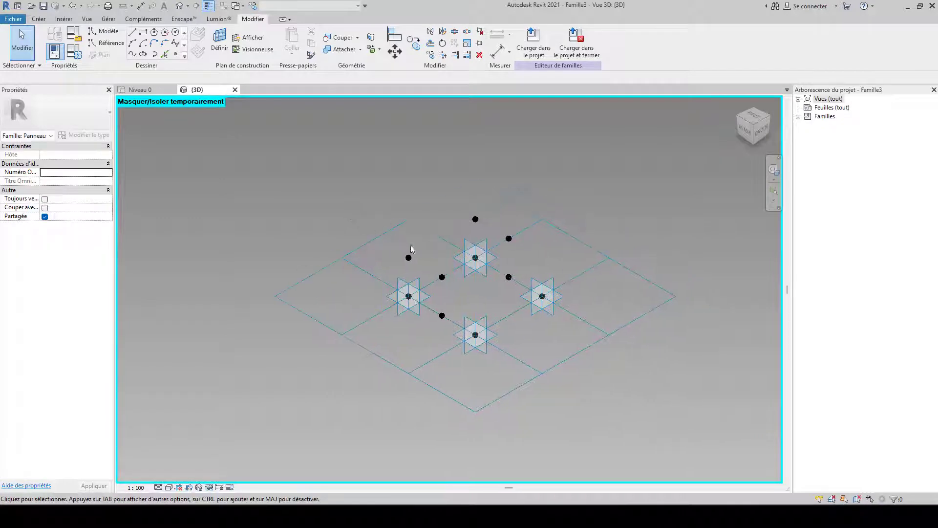
scroll(449, 282, up, 2)
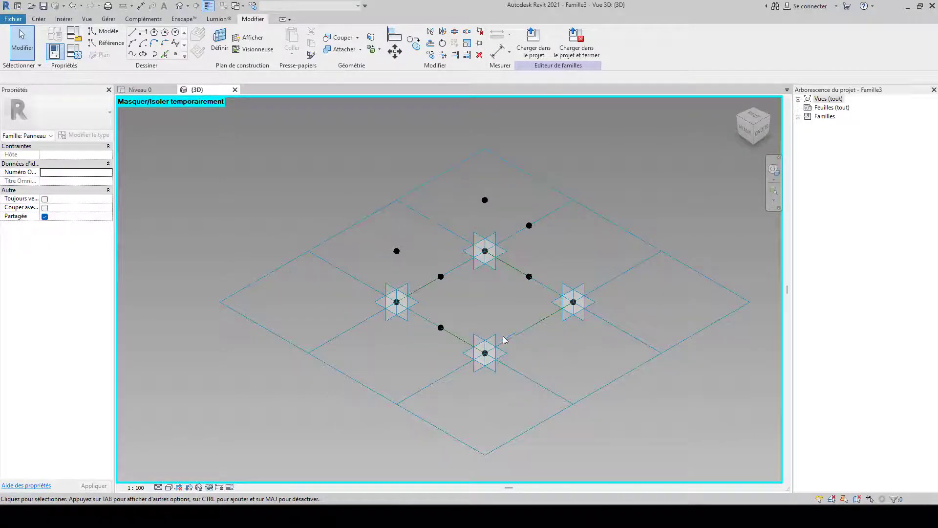
key(Tab)
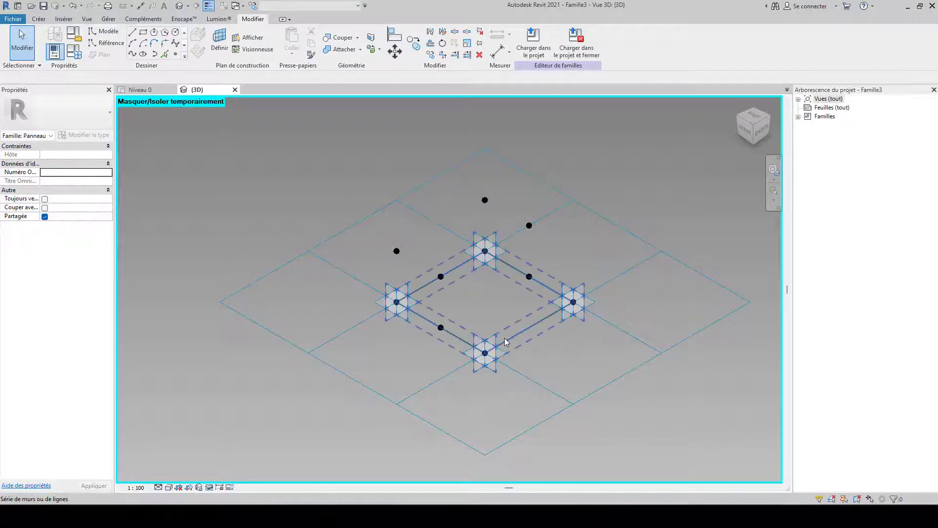
click(441, 278)
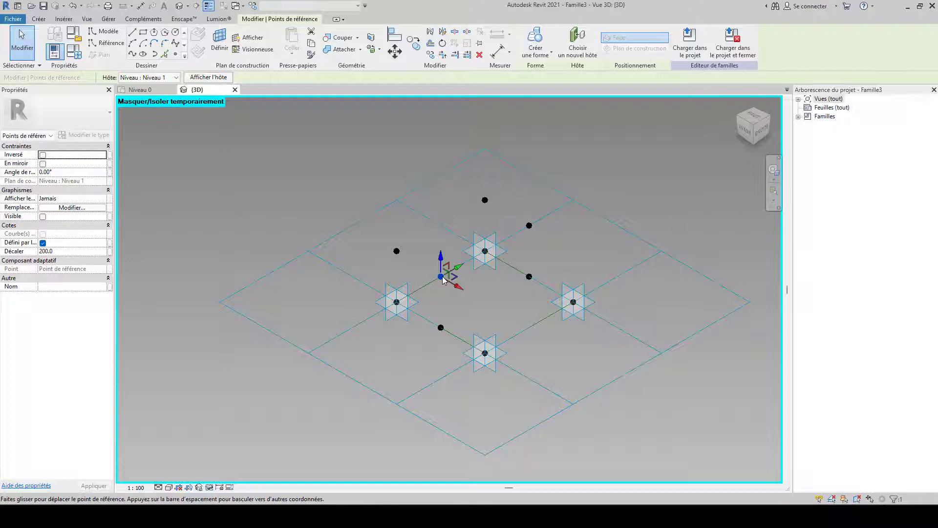
click(110, 251)
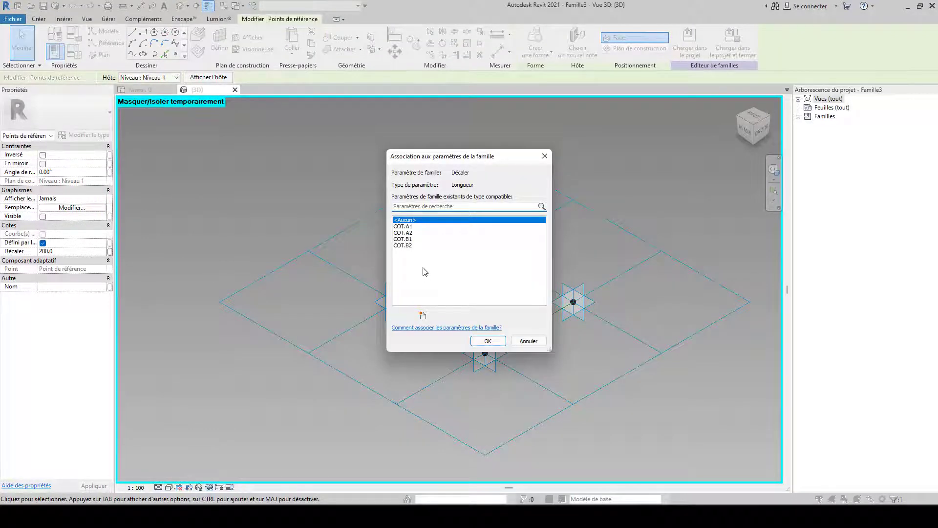
click(409, 238)
click(488, 341)
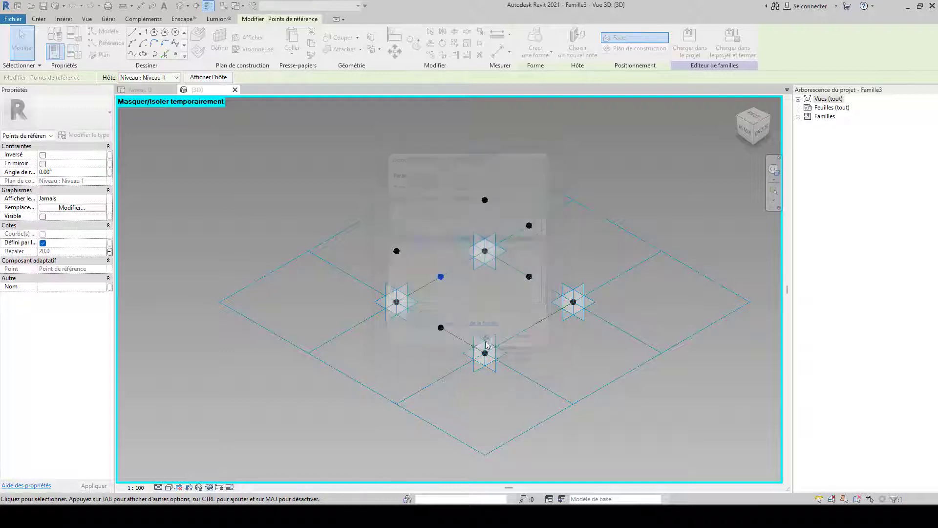
Associate the Décaler offset of the raised point above the front grid corner with the COT.B2 parameter.
click(396, 252)
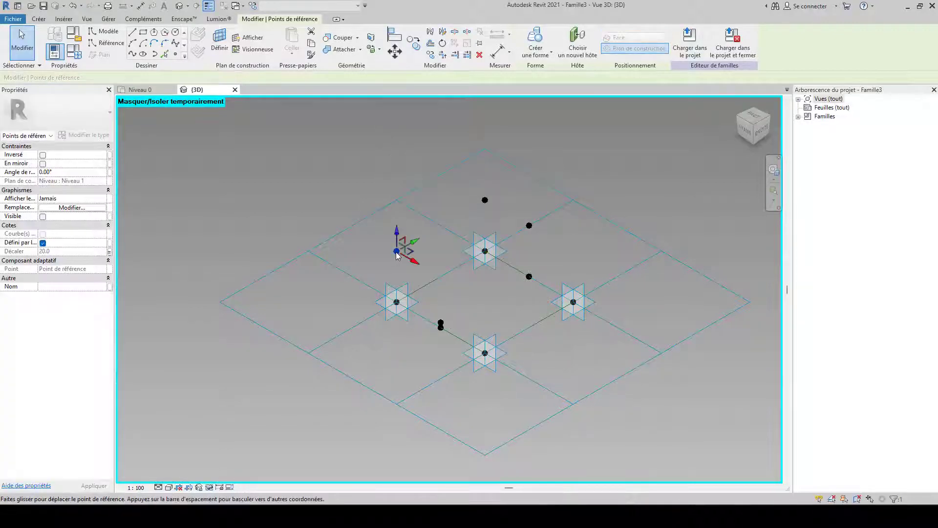
click(109, 251)
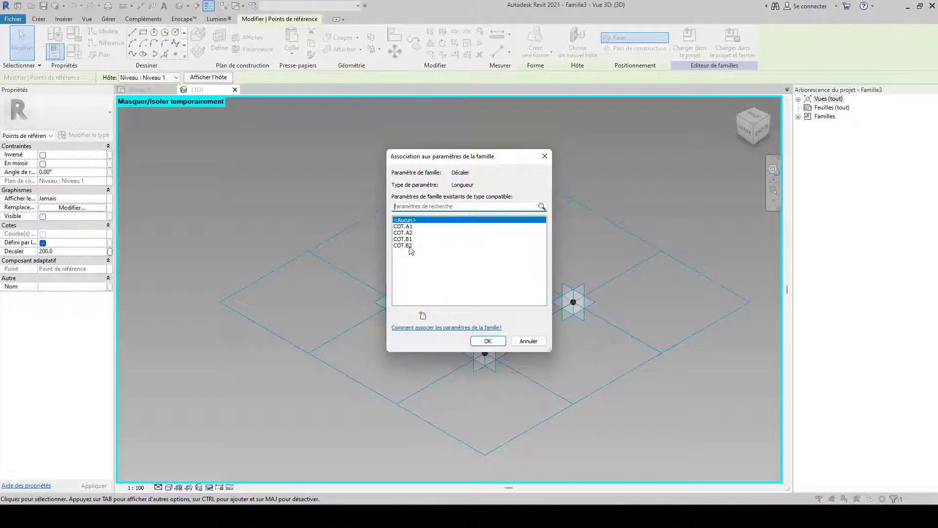
click(410, 246)
click(490, 341)
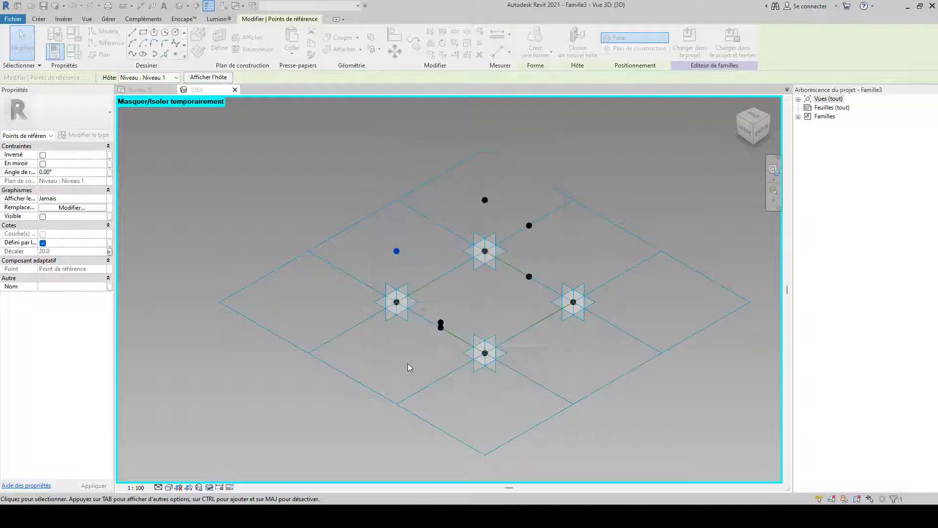
Associate the Décaler offset of the raised point above the back line's midpoint with the COT.A1 parameter.
scroll(425, 332, up, 3)
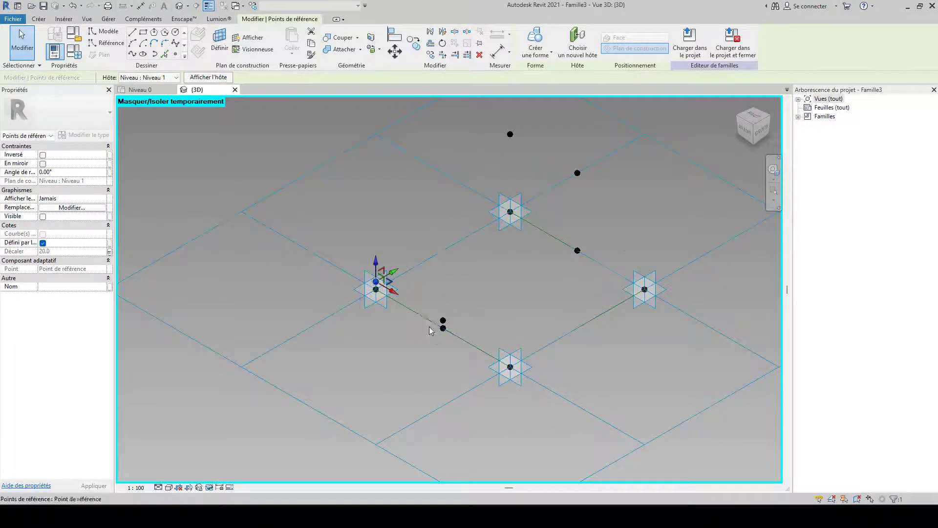
middle_drag(395, 360, 325, 395)
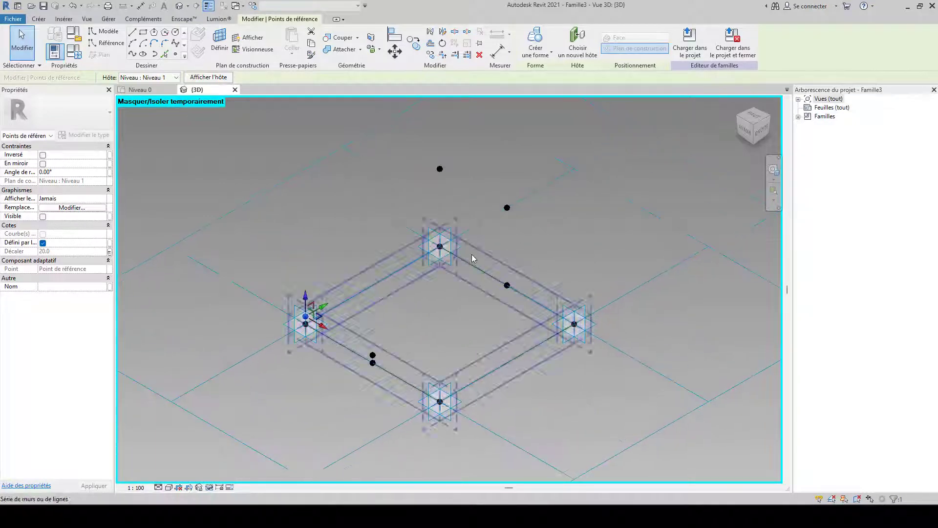
click(506, 210)
click(507, 208)
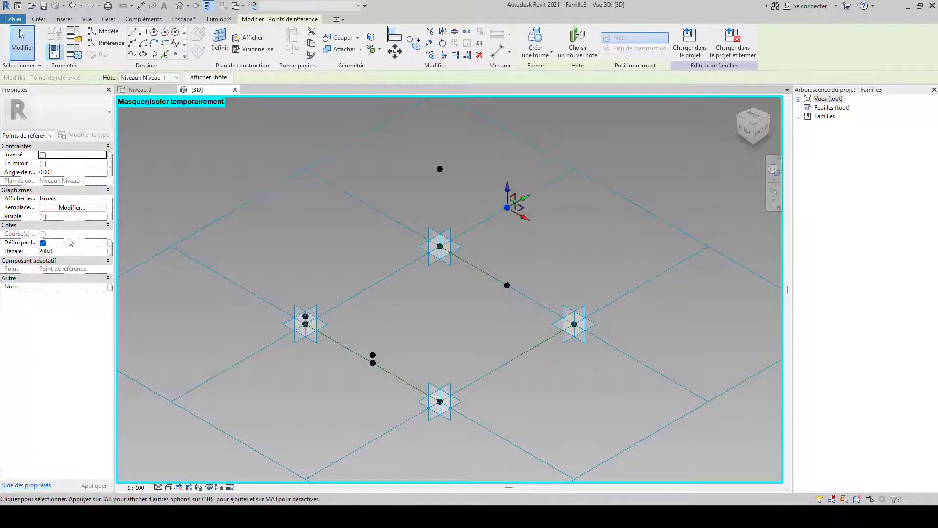
click(110, 251)
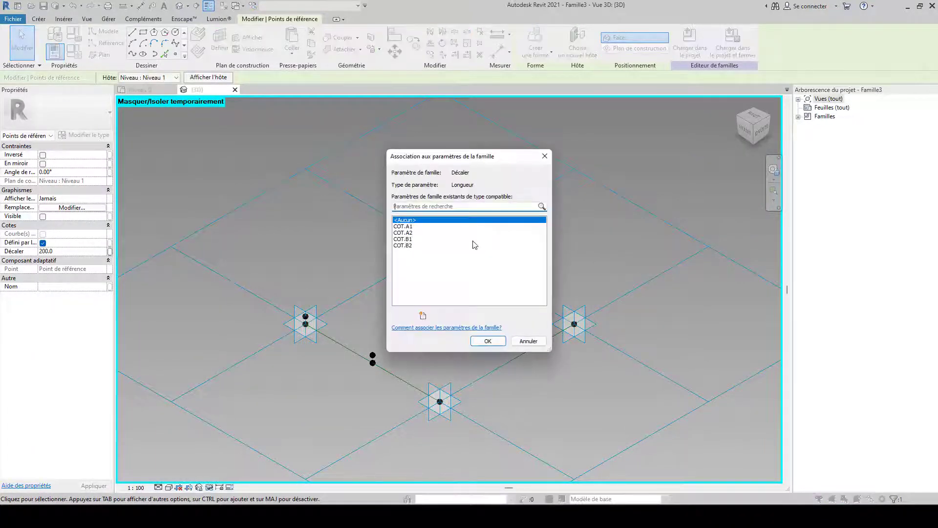
click(414, 239)
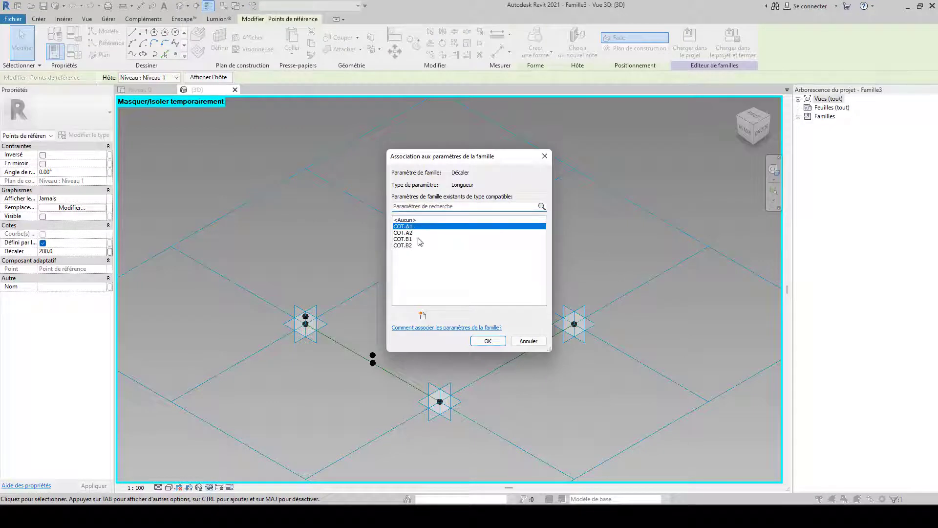
click(487, 341)
Associate the Décaler offset of the raised point above the back grid corner with the COT.A2 parameter.
click(439, 168)
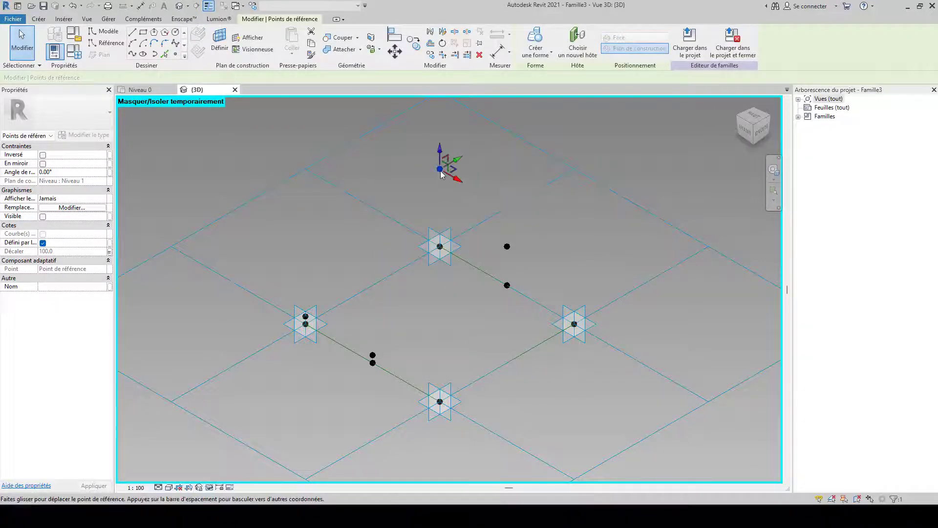
click(109, 252)
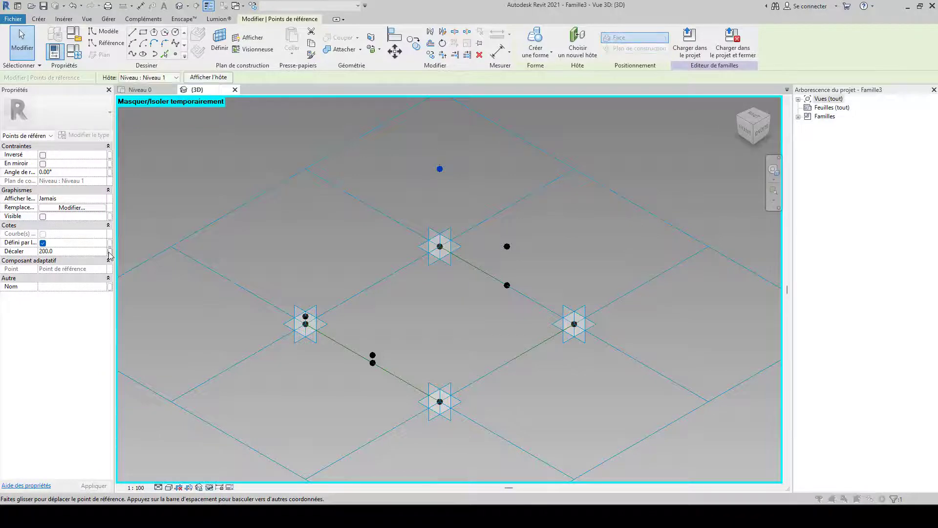
click(409, 239)
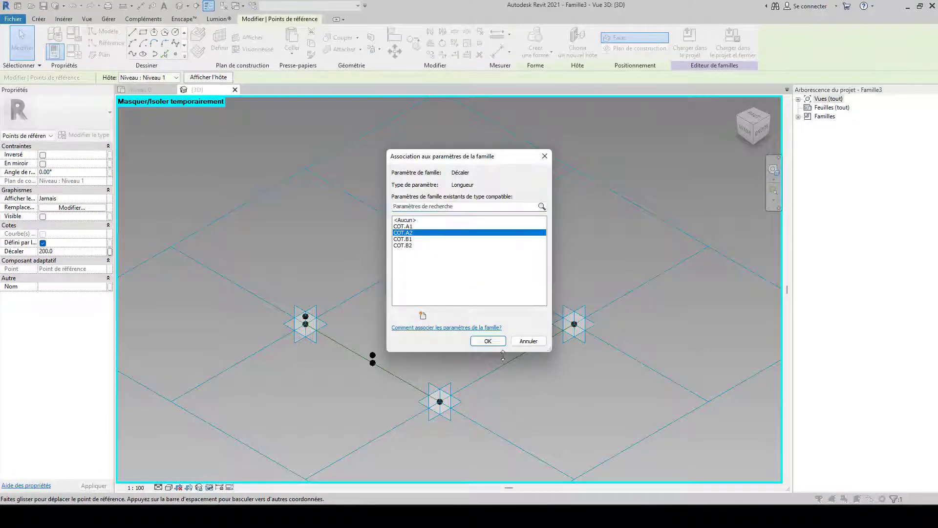
click(488, 341)
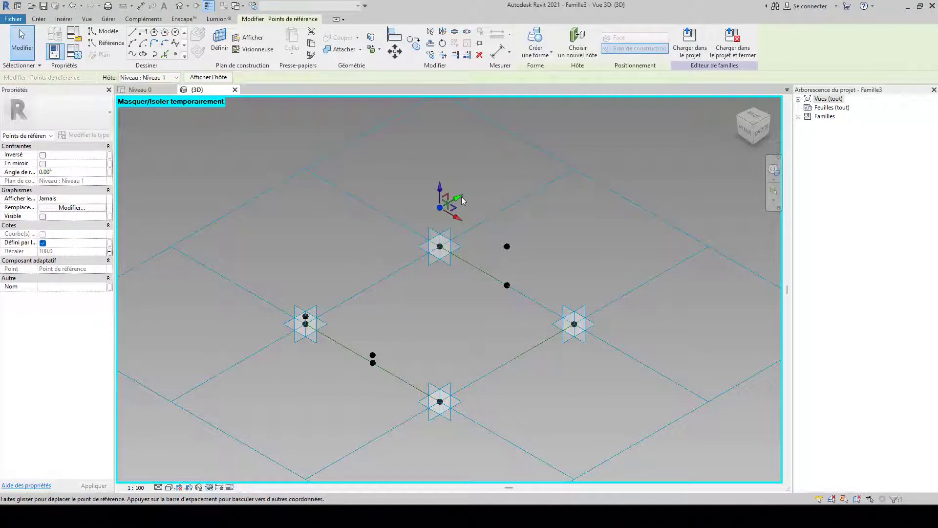
Draw a closed chain of model lines through the front corner point, the front midpoint and their two raised points.
key(l)
key(i)
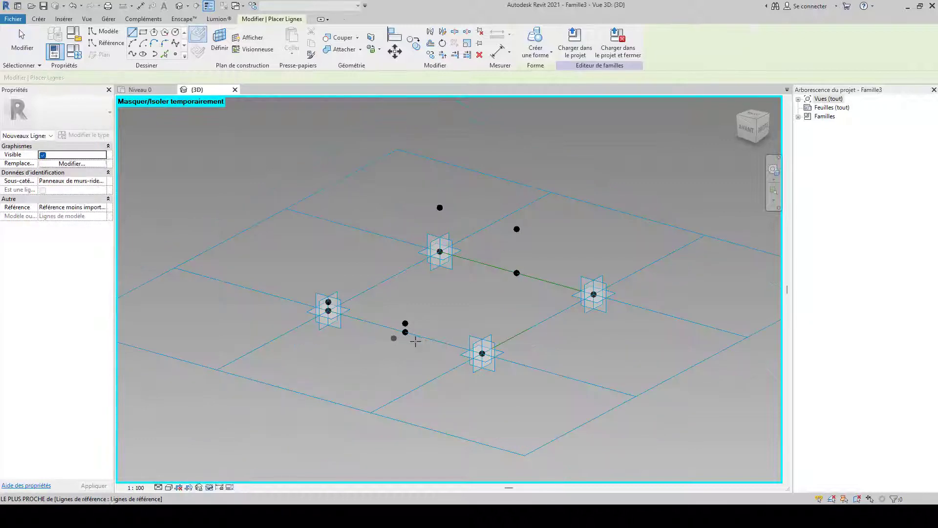
shift+middle_drag(412, 337, 360, 333)
scroll(383, 330, up, 3)
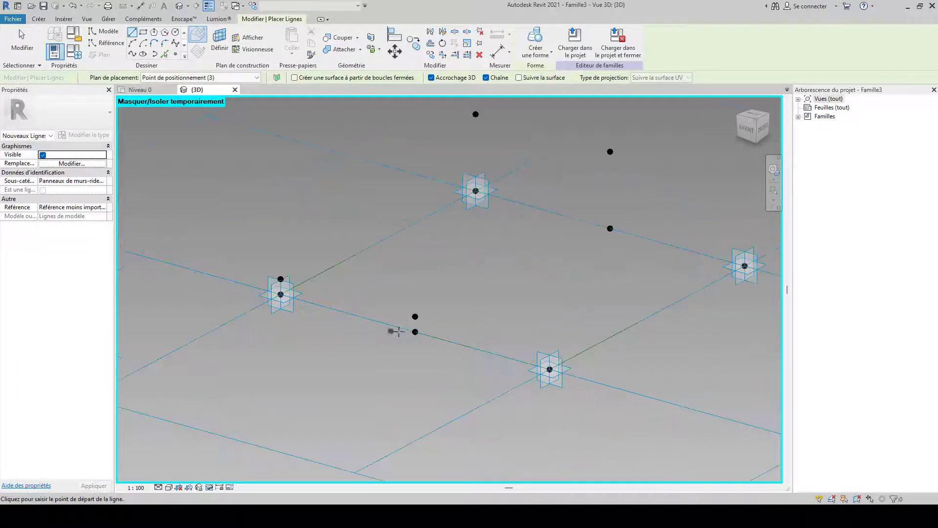
click(414, 316)
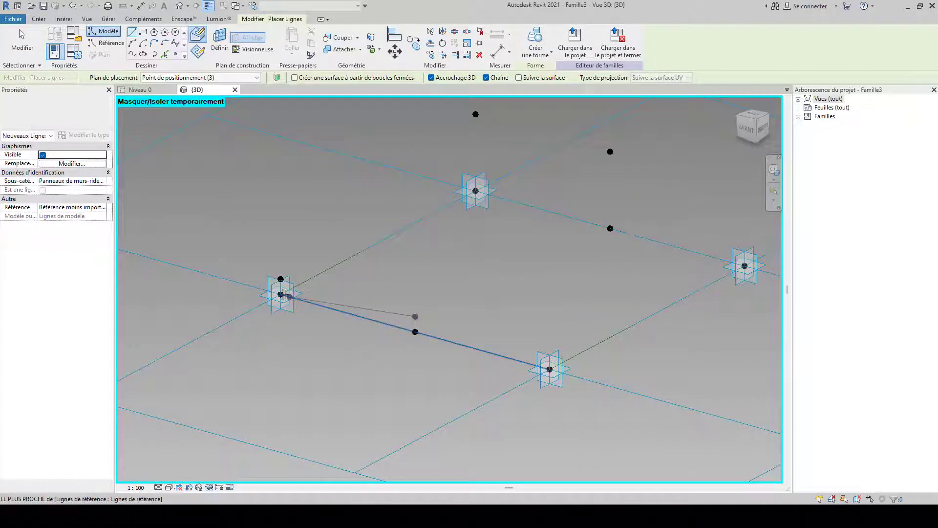
click(279, 278)
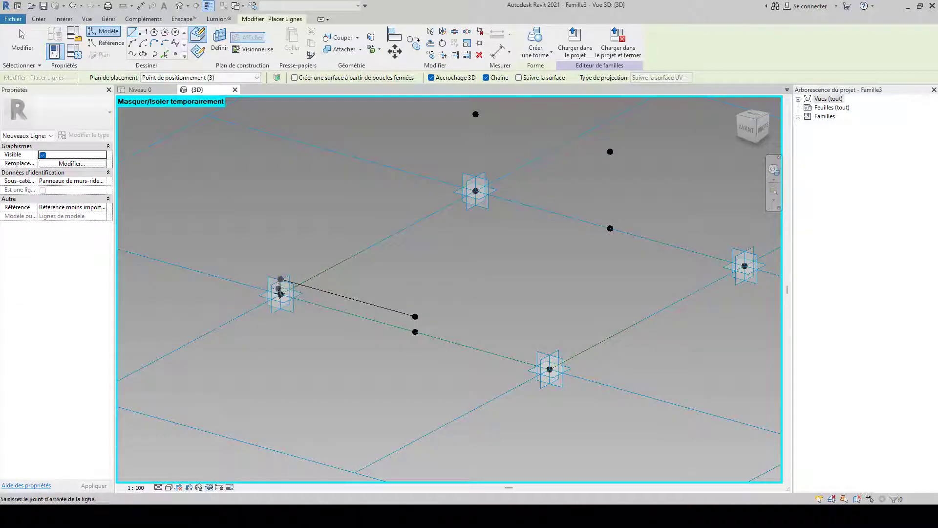
click(416, 332)
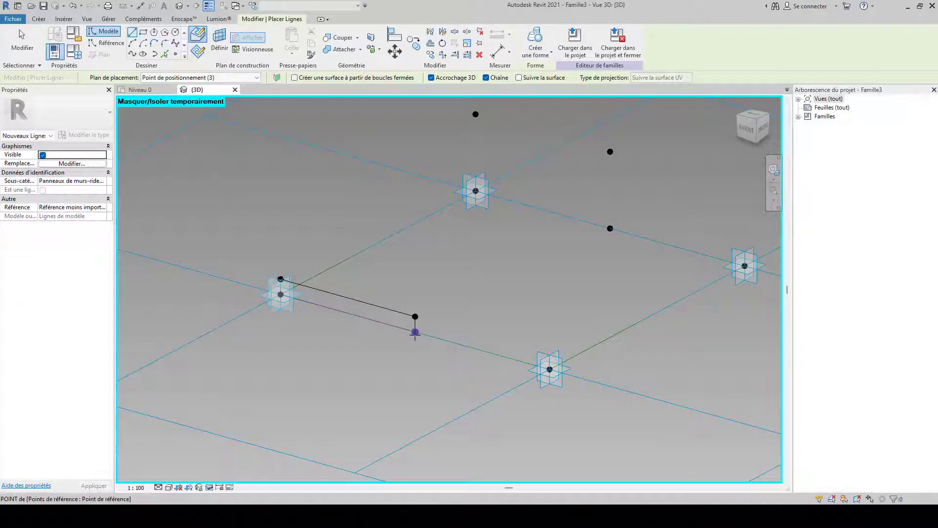
key(Escape)
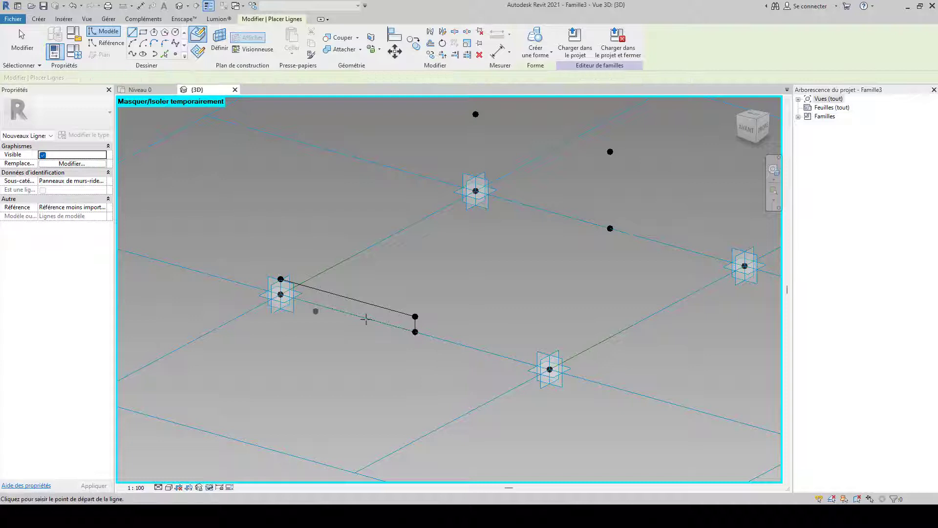
Draw a closed four-sided chain of model lines through the back midpoint, the back corner point and their two raised points.
click(610, 228)
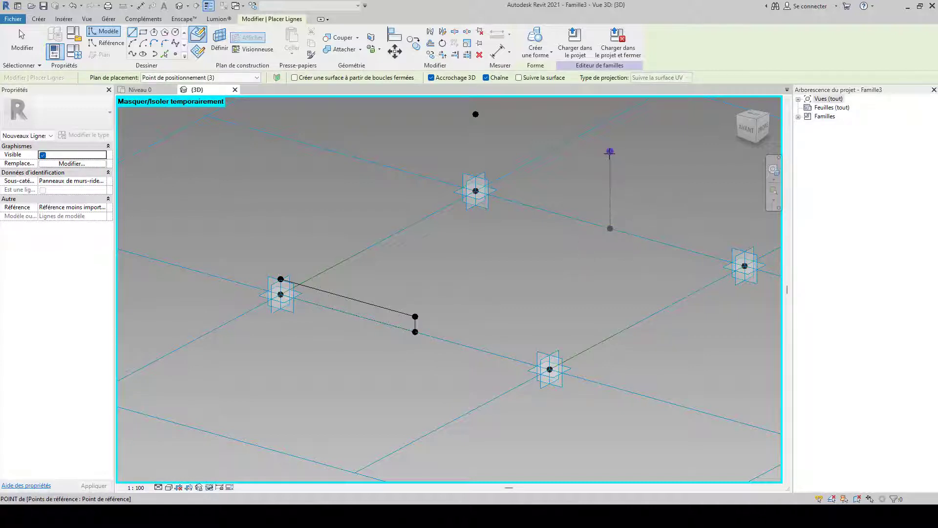
click(610, 152)
click(475, 114)
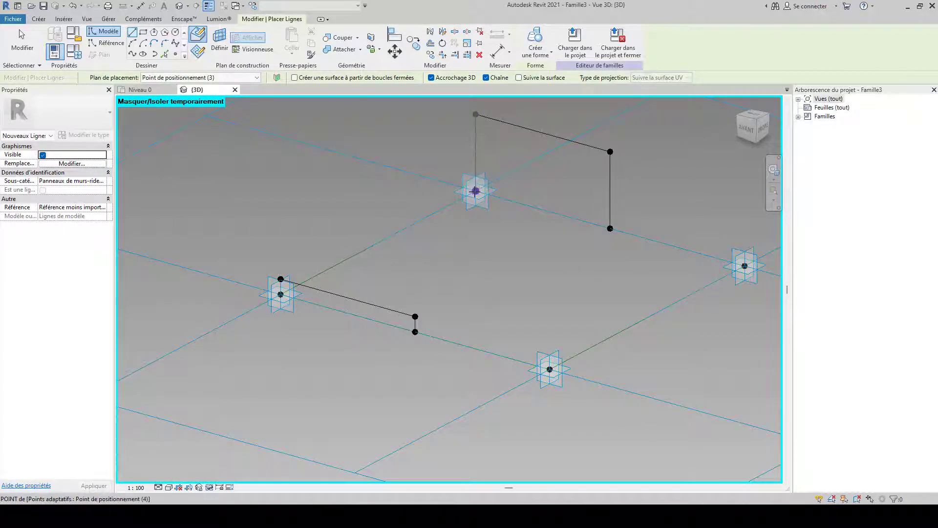
click(475, 191)
click(609, 228)
key(Escape)
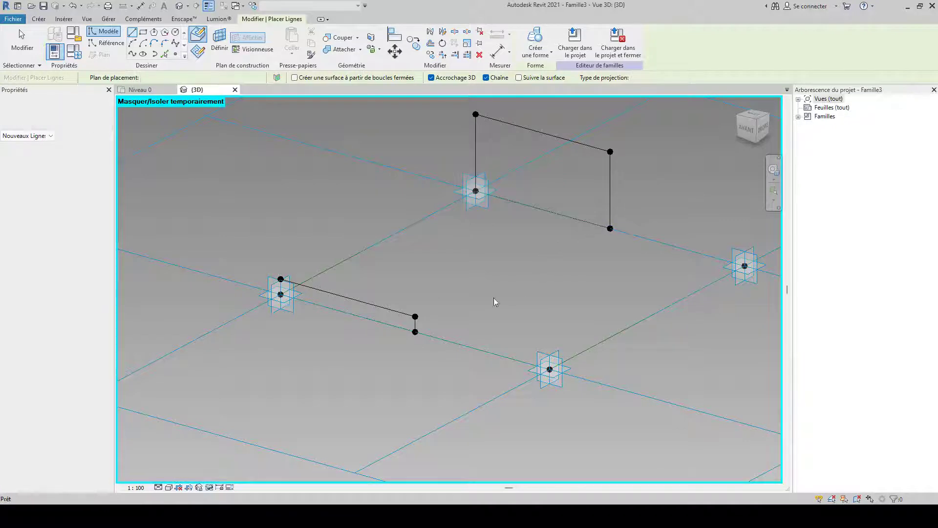
key(Escape)
Select the whole front line chain and convert it to reference lines.
key(Tab)
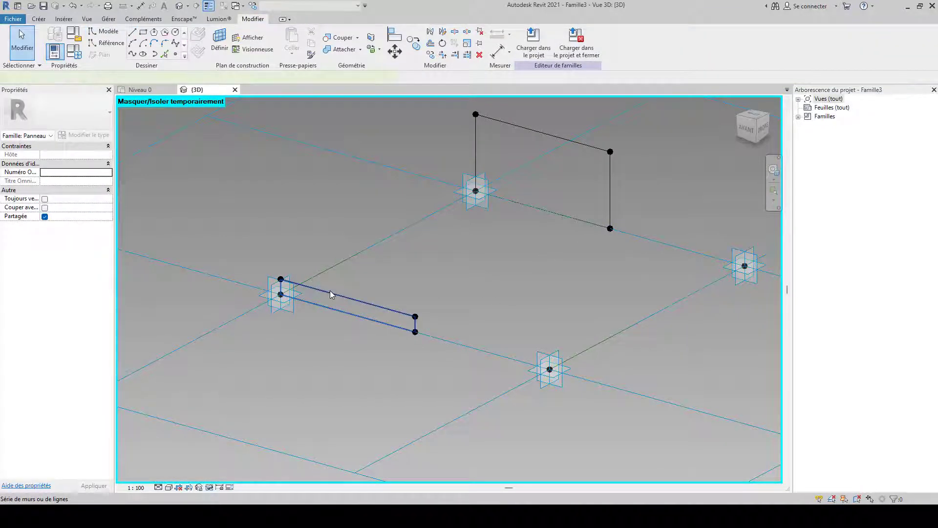
click(330, 290)
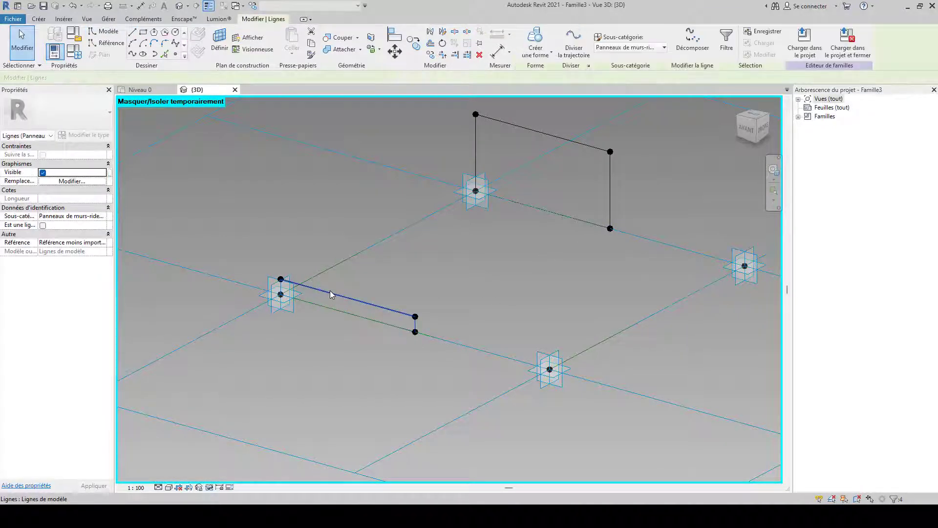
click(42, 225)
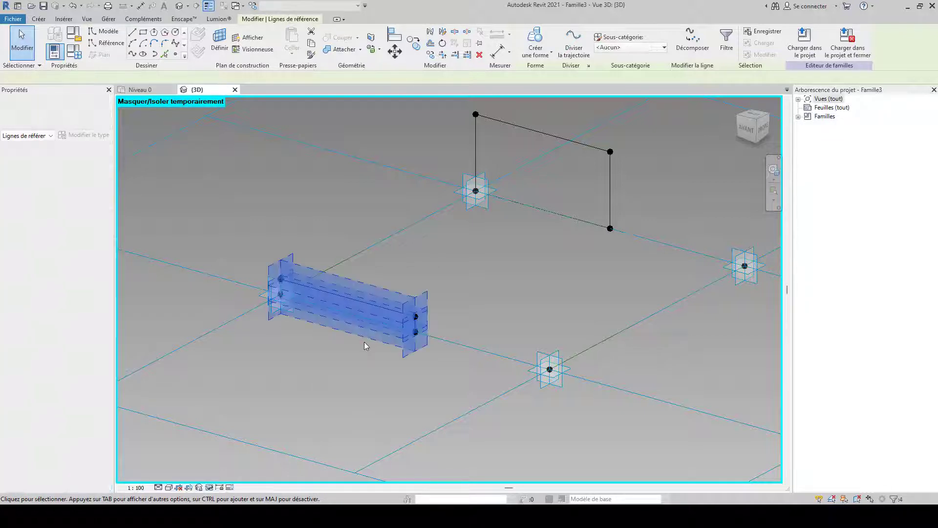
click(480, 288)
Convert the whole back line chain to reference lines.
middle_drag(480, 289, 433, 363)
click(461, 182)
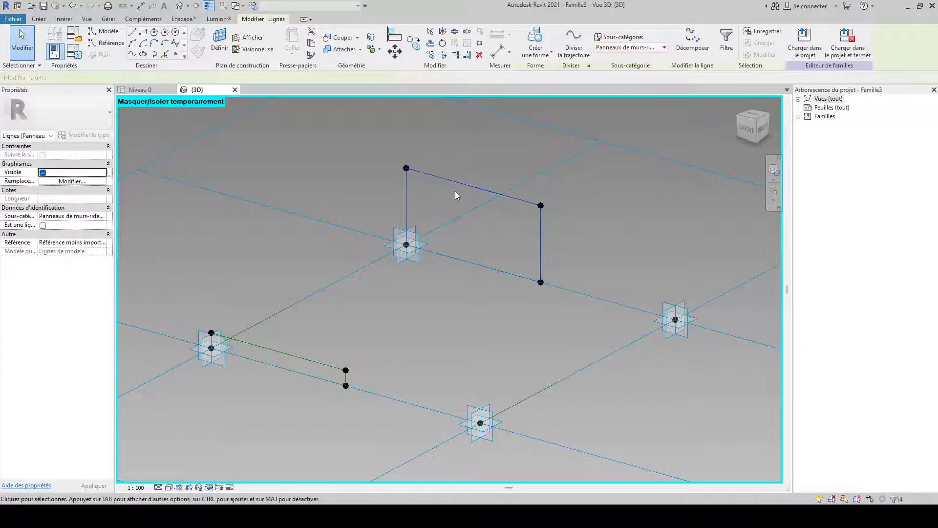
click(42, 225)
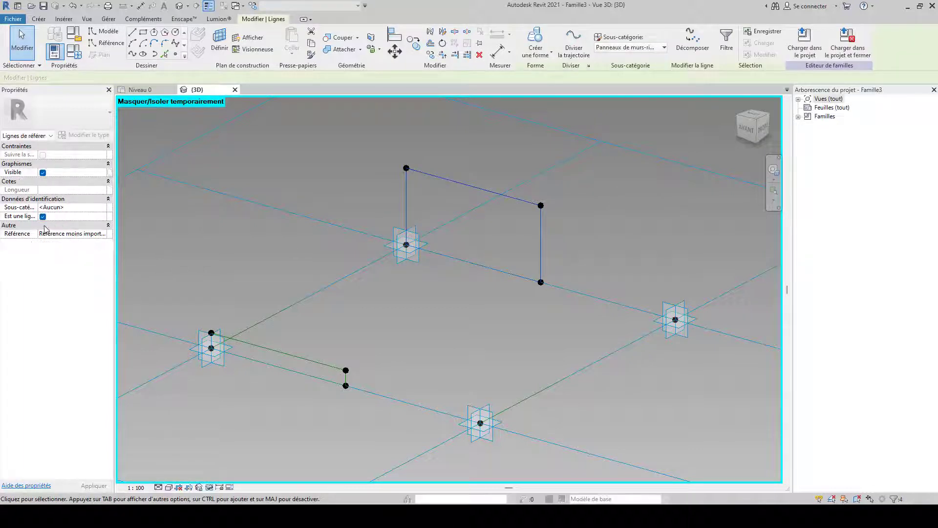
middle_drag(464, 317, 448, 313)
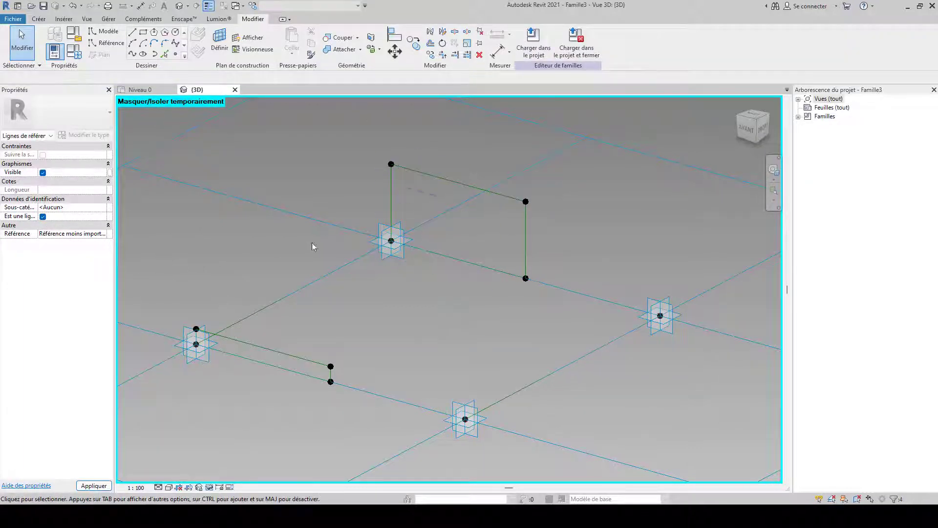
Create a solid form between the front and back closed reference line chains.
click(433, 178)
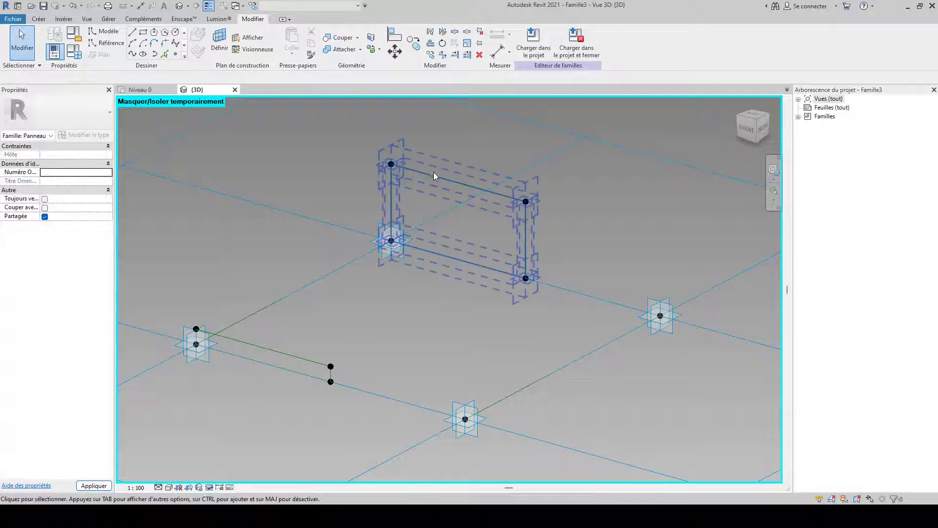
click(433, 177)
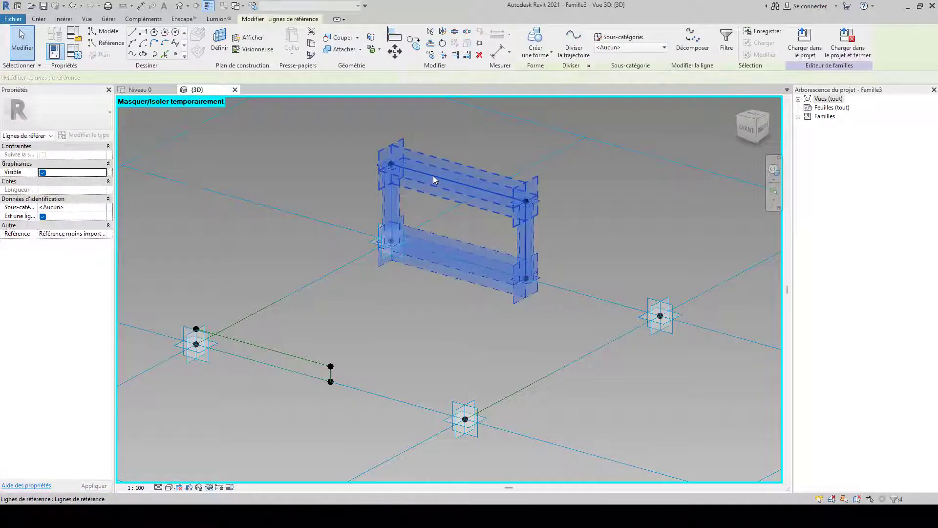
ctrl+click(301, 367)
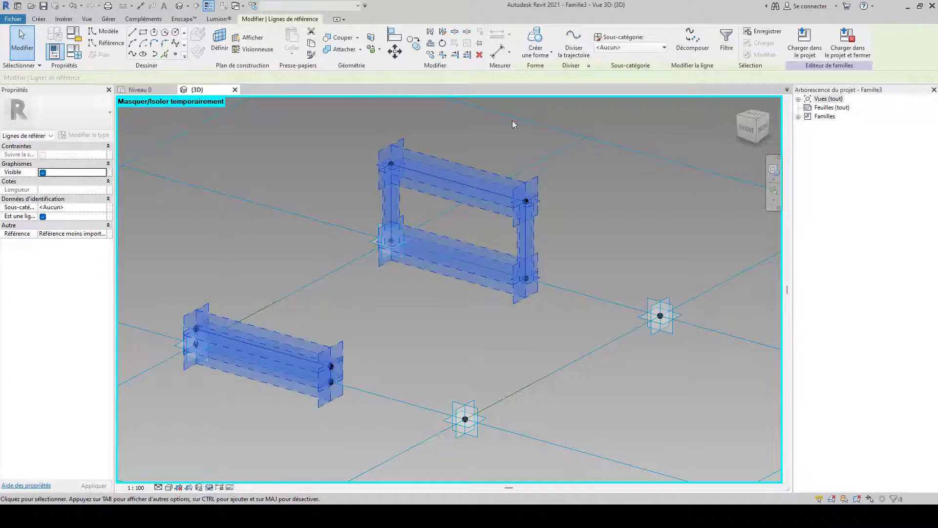
click(538, 52)
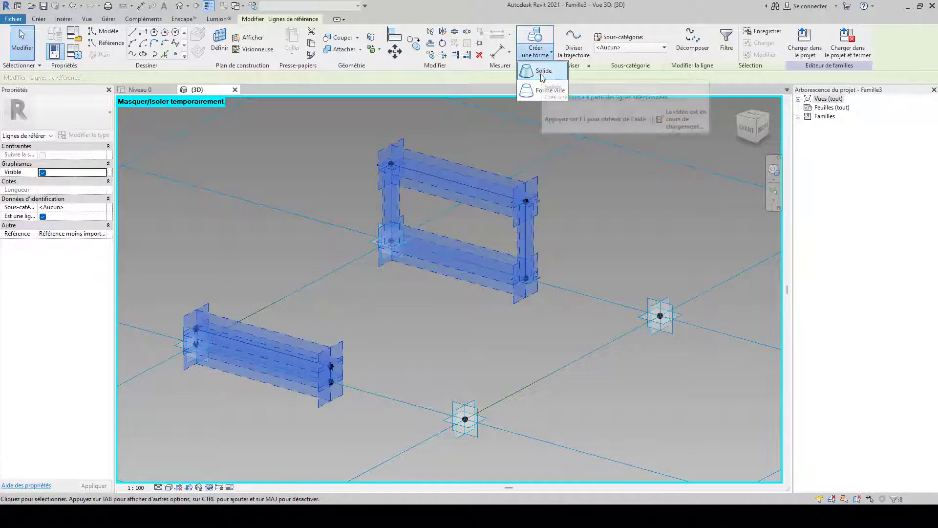
click(538, 71)
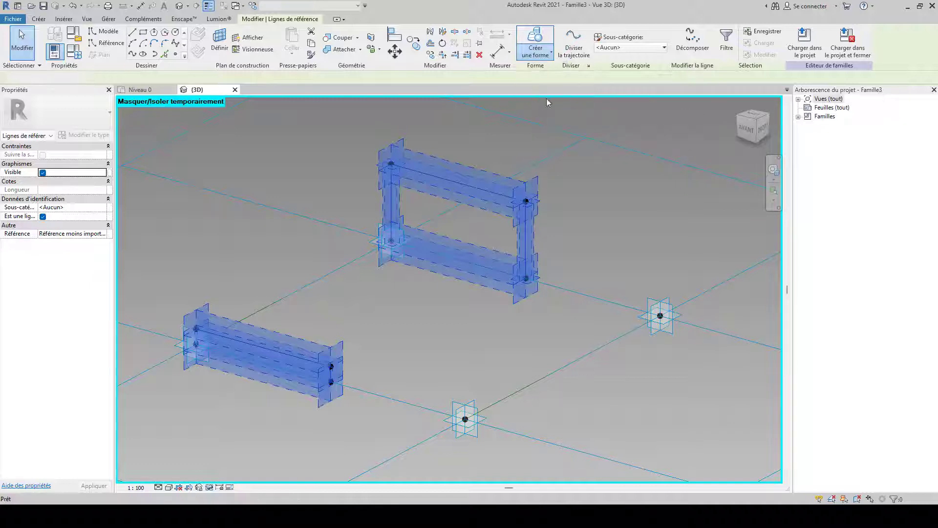
scroll(534, 234, down, 2)
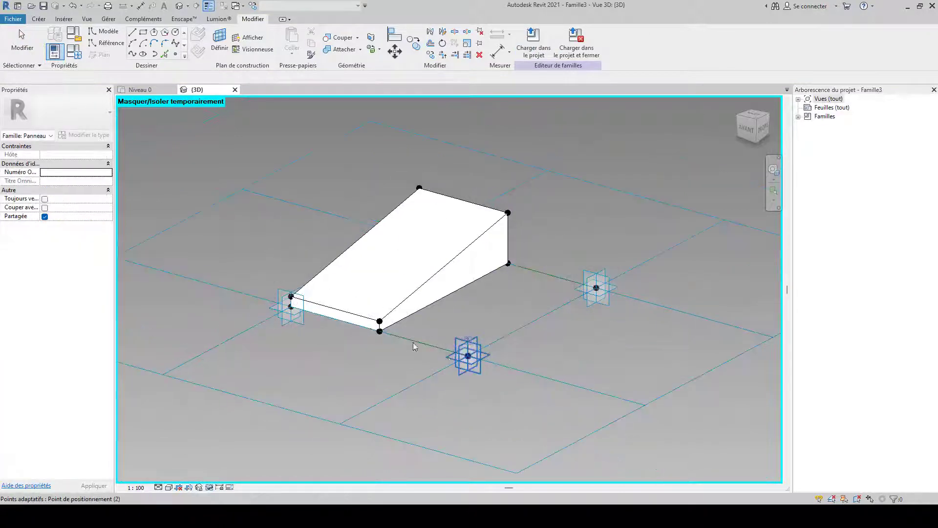
key(Escape)
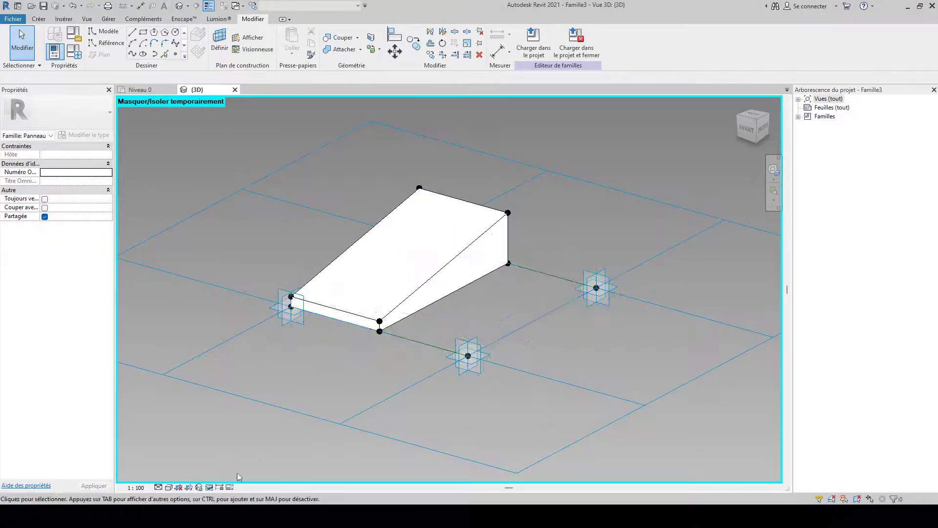
Restore the temporarily hidden elements and switch the 3D view to a visual style that shows the material colours on both bricks.
click(210, 488)
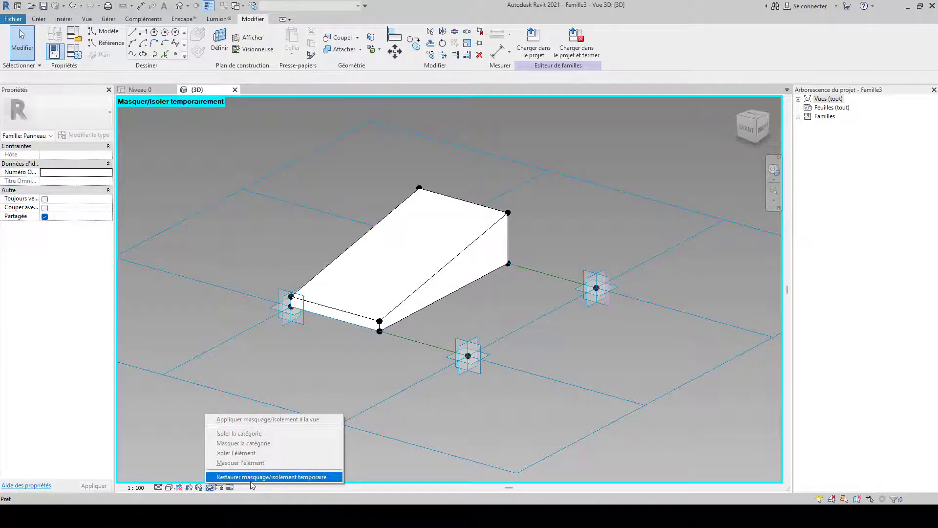
click(290, 476)
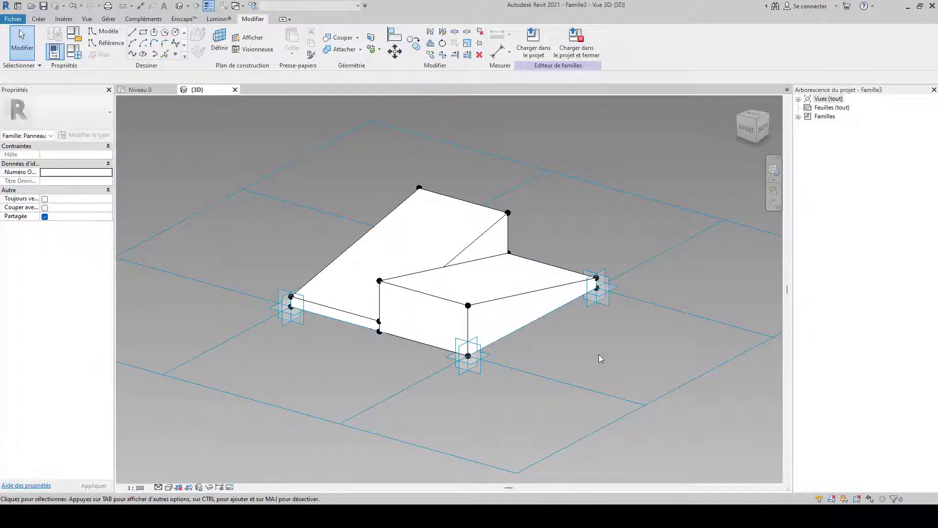
shift+middle_drag(599, 356, 608, 383)
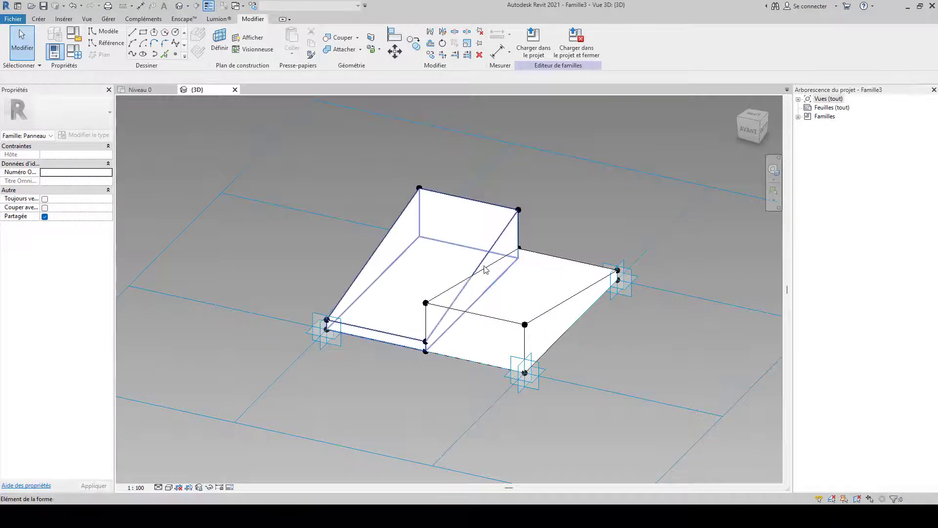
shift+middle_drag(342, 397, 317, 397)
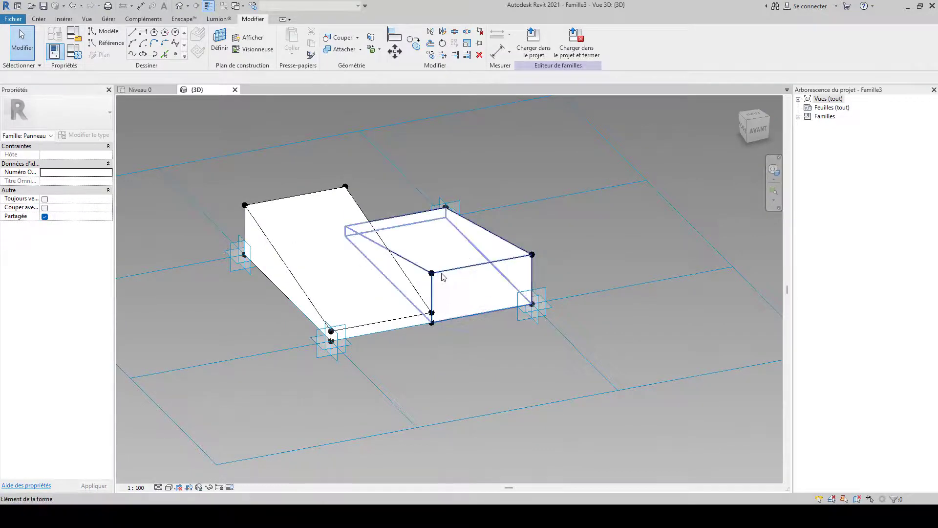
click(169, 488)
click(184, 477)
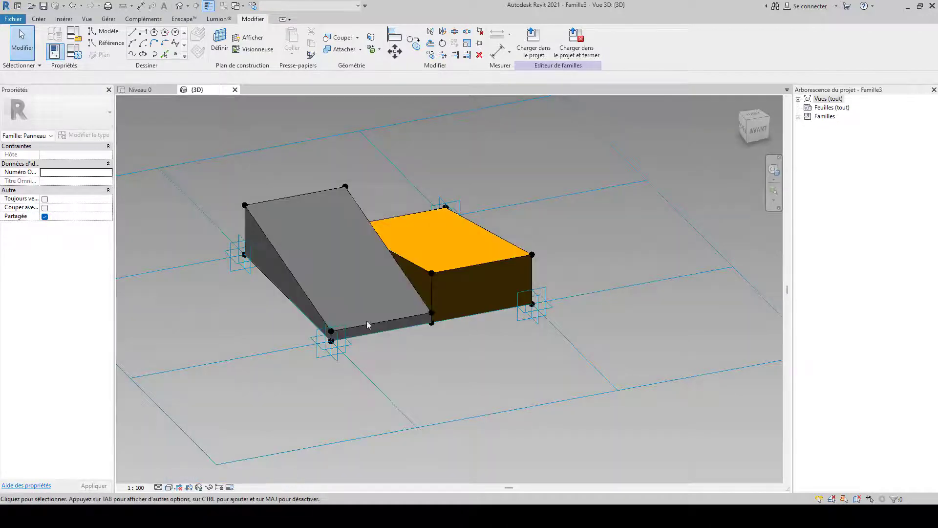
middle_drag(389, 320, 458, 405)
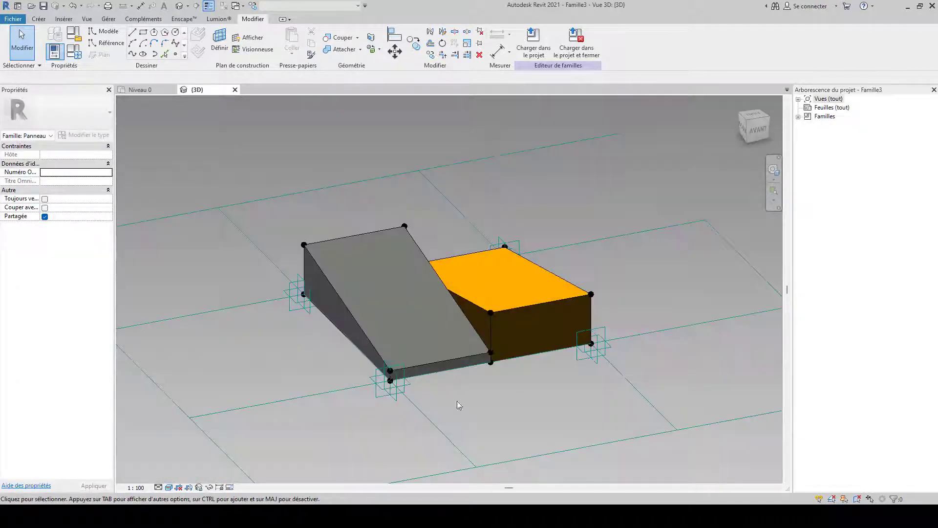
Link the first brick's material to a new type parameter named "Matériau brique", grouped under Matériaux et finitions.
click(478, 312)
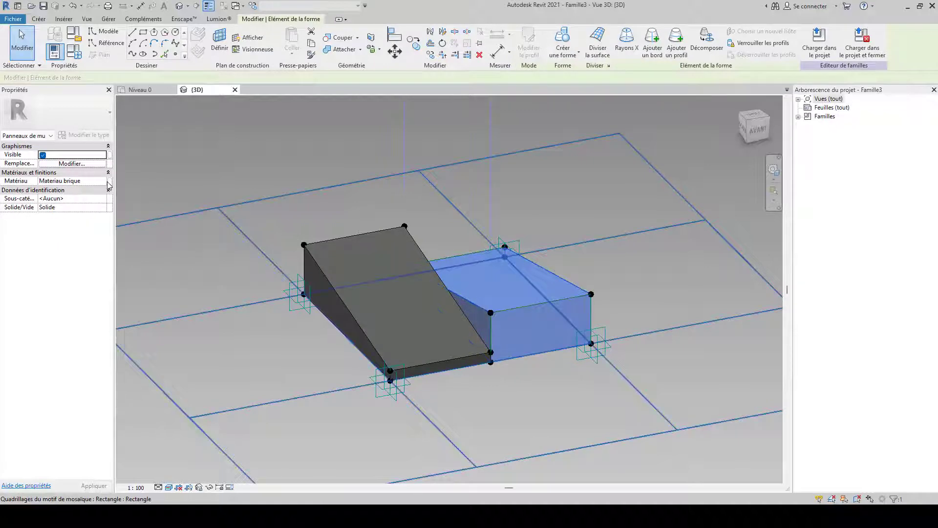
click(109, 182)
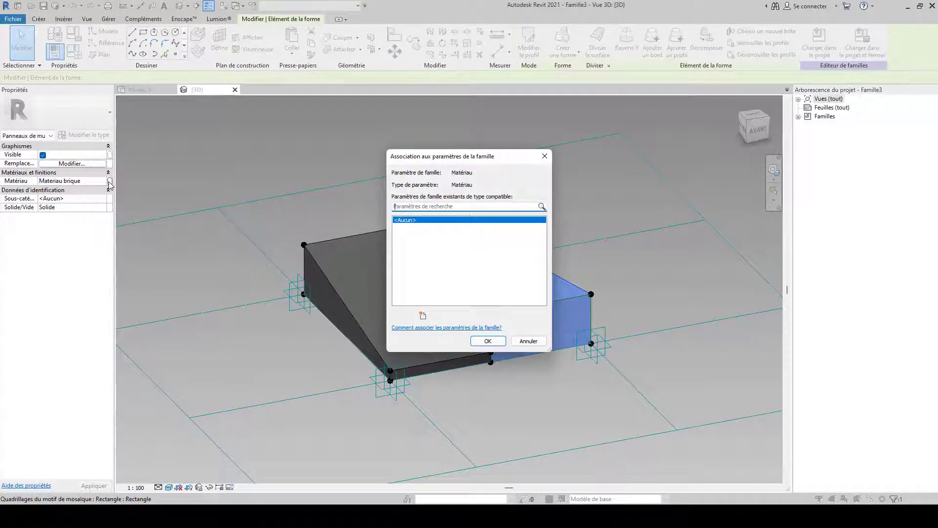
click(423, 316)
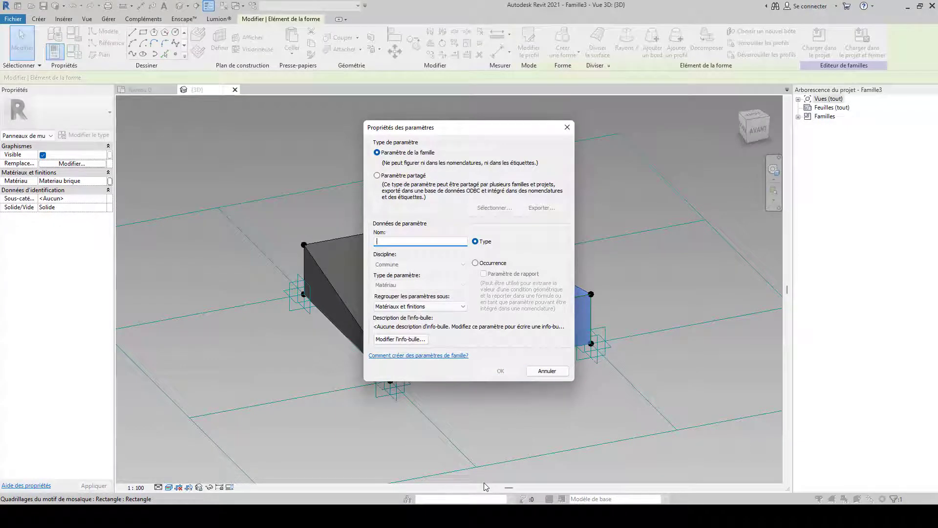
text(ma)
key(BackSpace)
key(BackSpace)
text(Matériau brique)
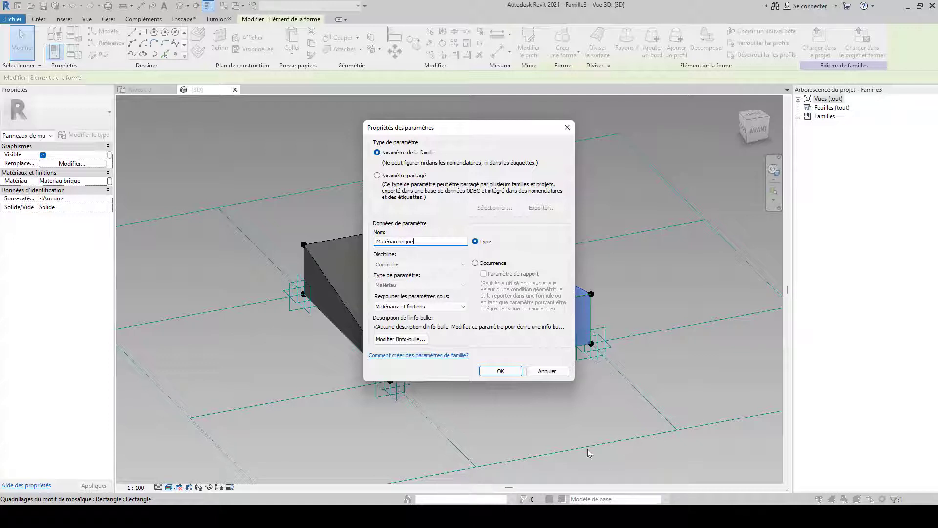
click(501, 369)
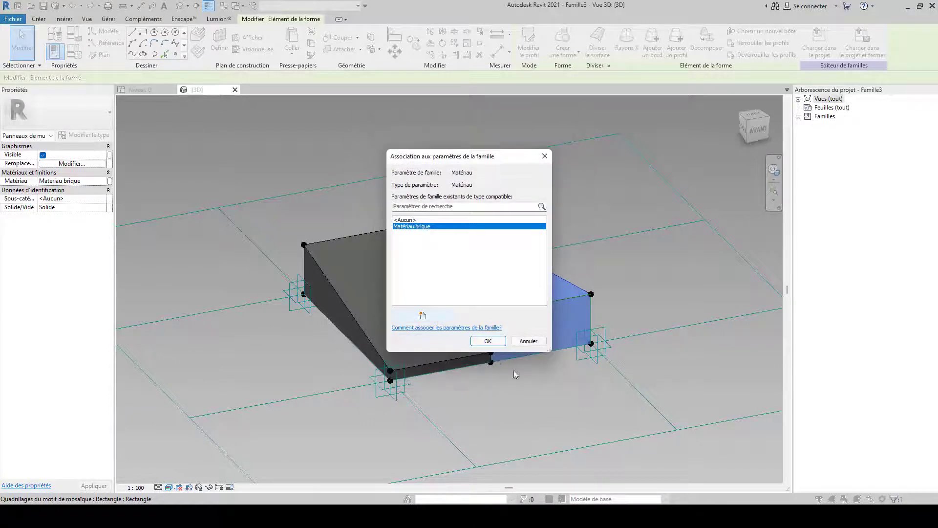
click(487, 341)
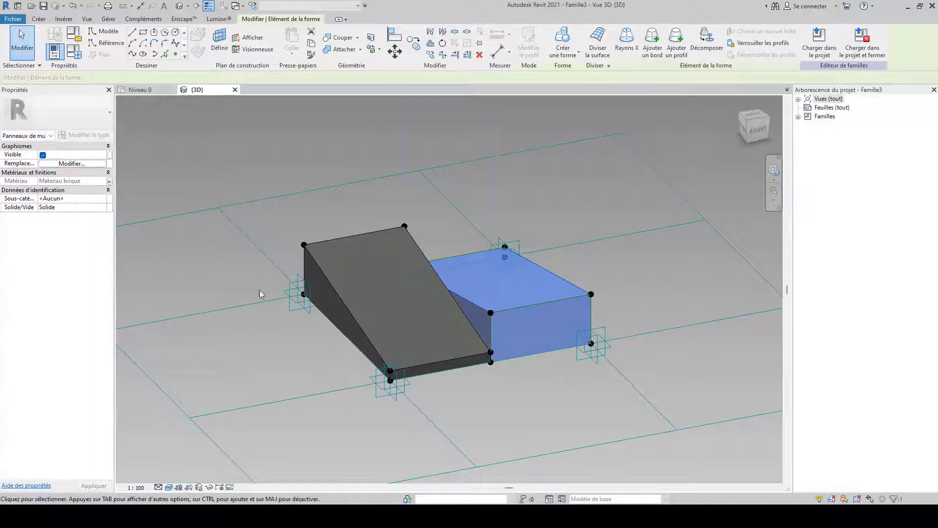
Associate the second brick's material with the existing "Matériau brique" parameter.
click(339, 299)
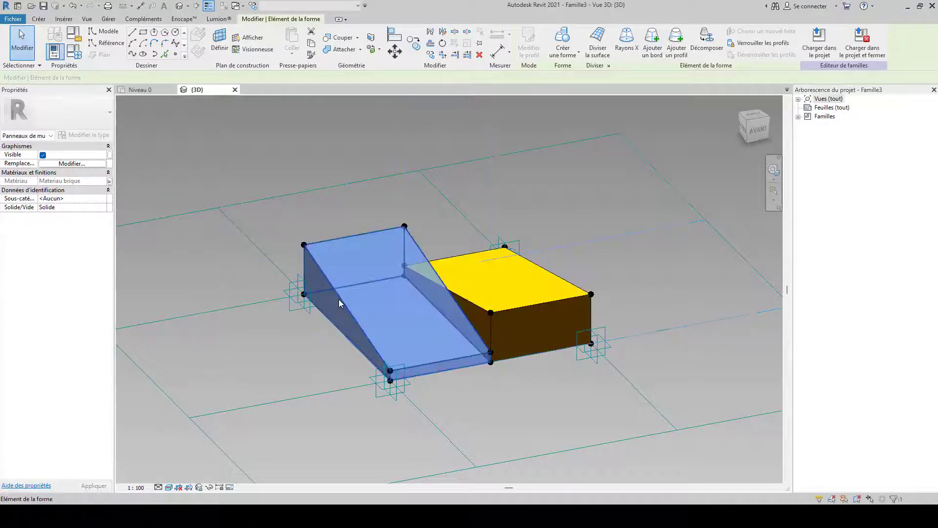
click(110, 181)
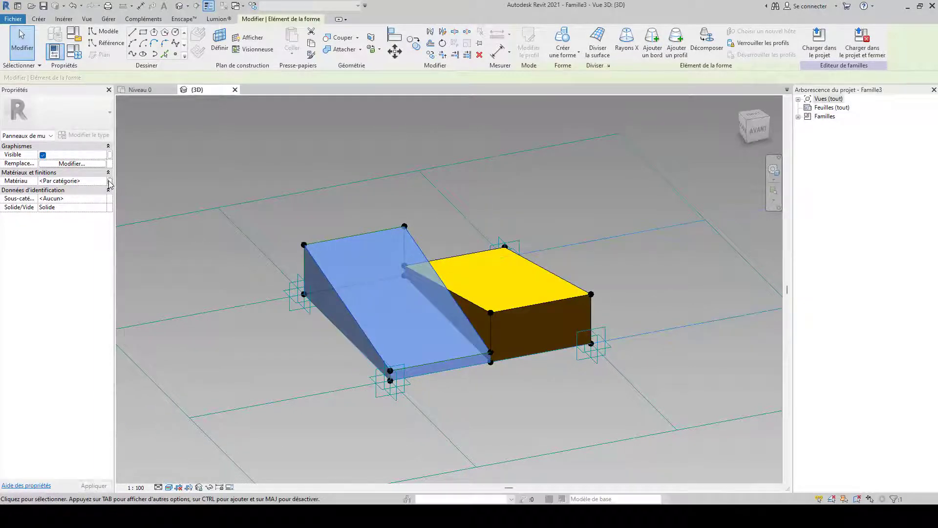
click(417, 227)
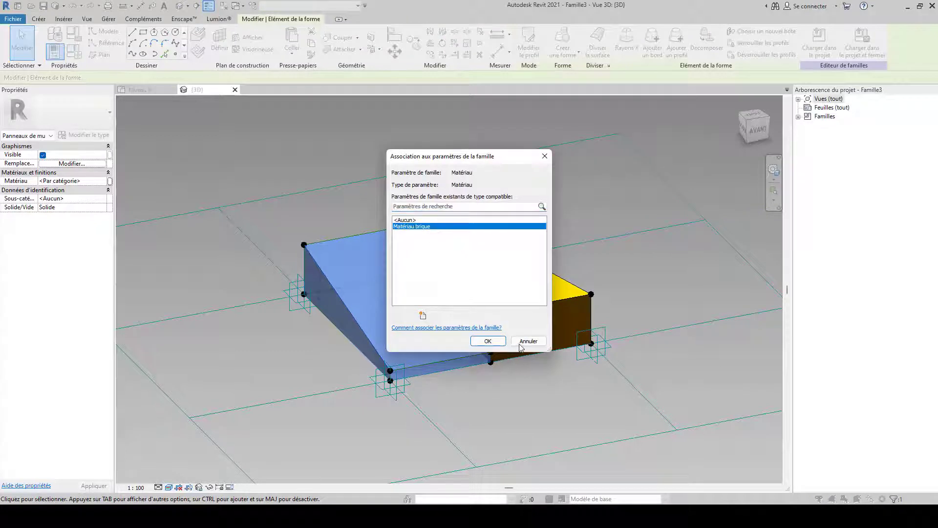
click(487, 341)
click(385, 206)
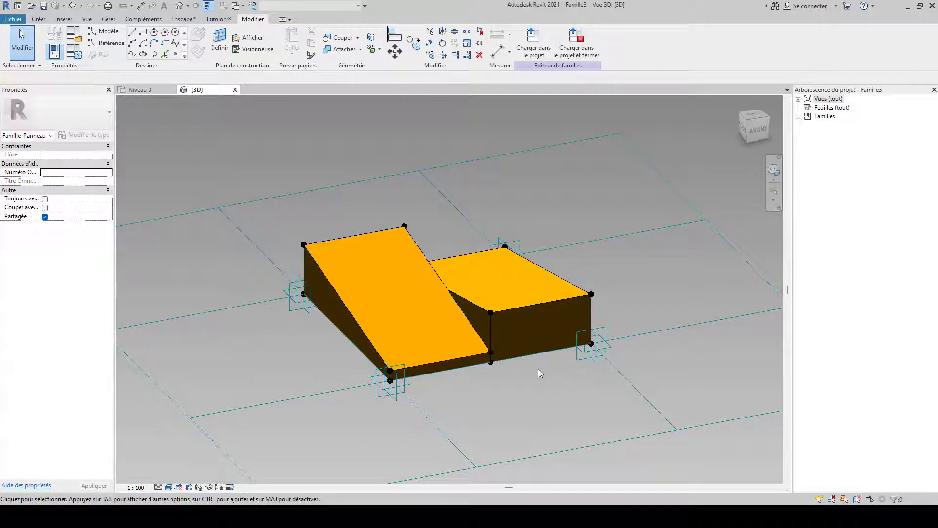
Check both bricks from several sides and load the panel family into the project.
shift+middle_drag(538, 369, 571, 352)
shift+middle_drag(467, 370, 454, 415)
shift+middle_drag(561, 366, 288, 352)
scroll(287, 352, down, 2)
middle_drag(345, 369, 494, 308)
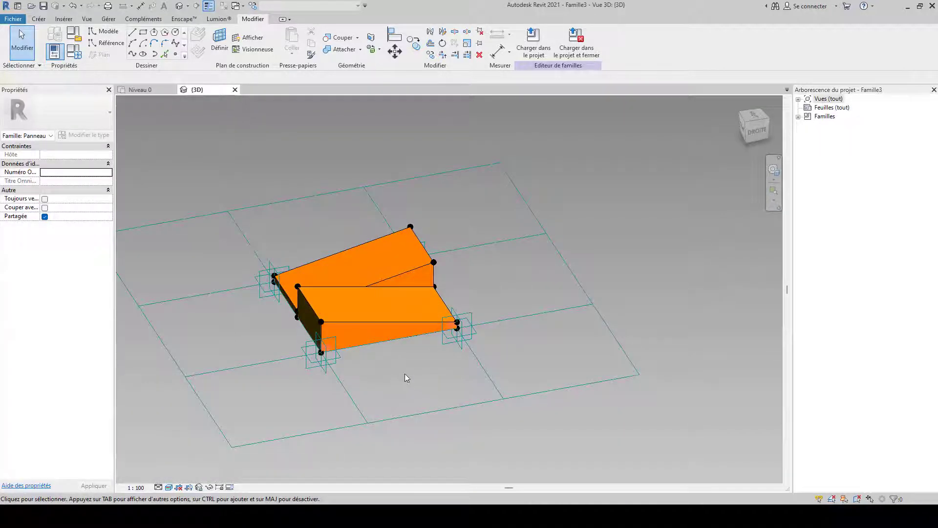
shift+middle_drag(404, 373, 442, 376)
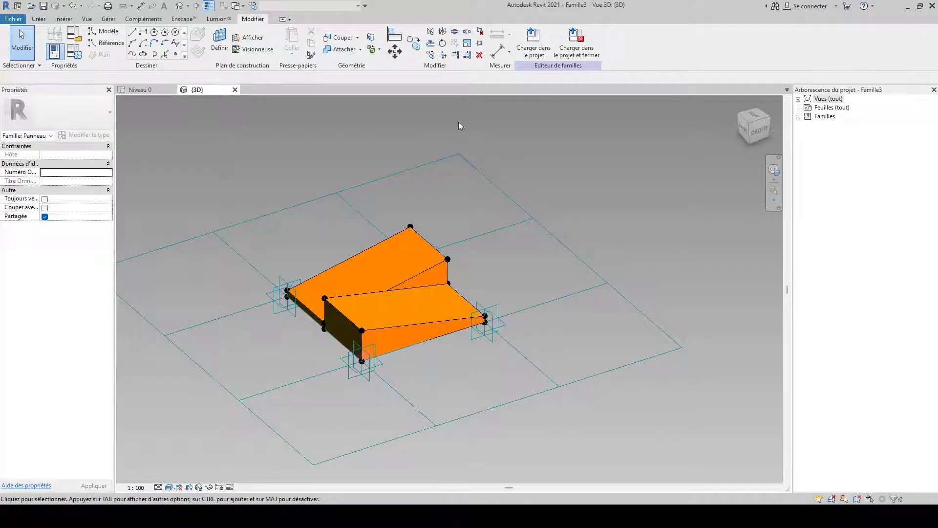
click(533, 43)
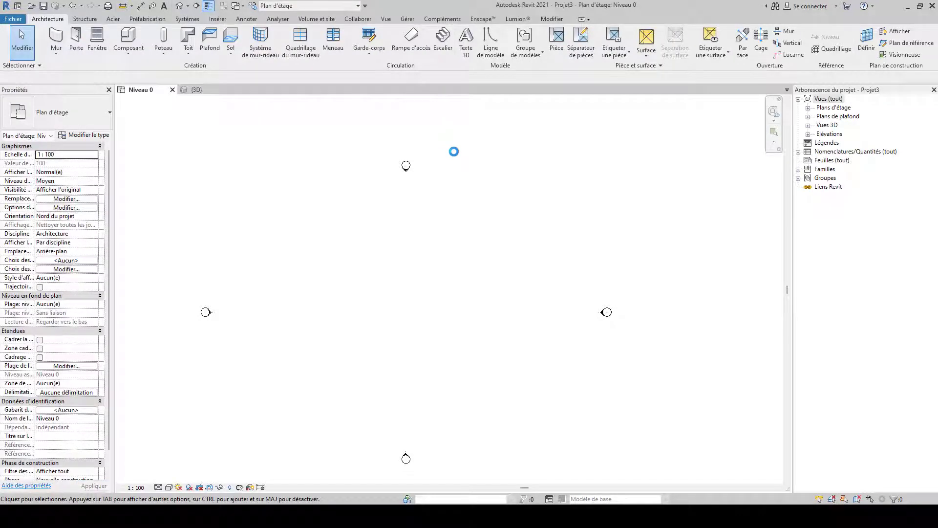
Start an in-place conceptual mass named "circulation" on the Niveau 0 floor plan.
middle_drag(415, 263, 437, 281)
scroll(434, 277, down, 2)
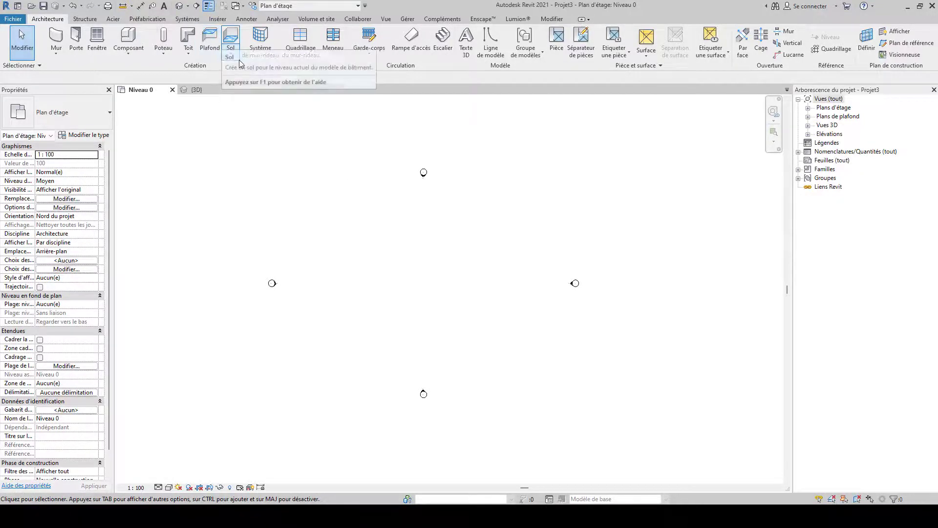
click(317, 19)
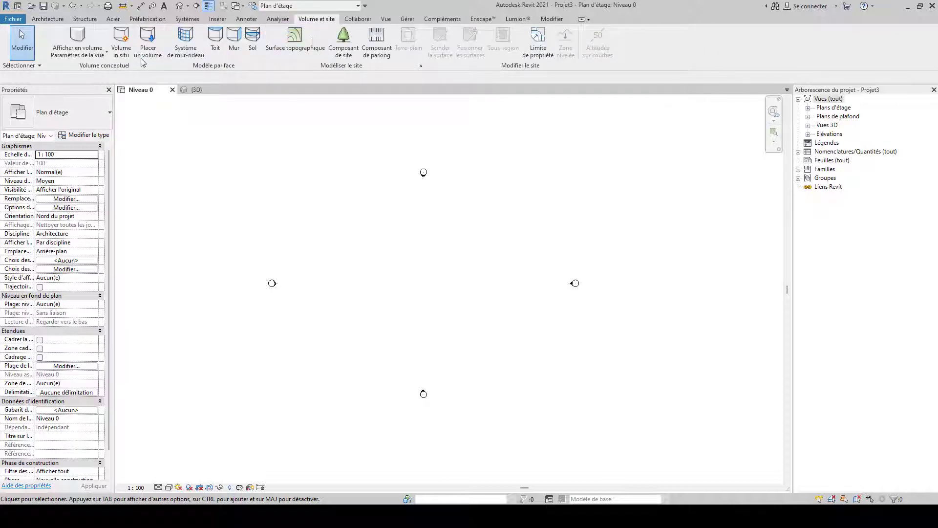
click(121, 44)
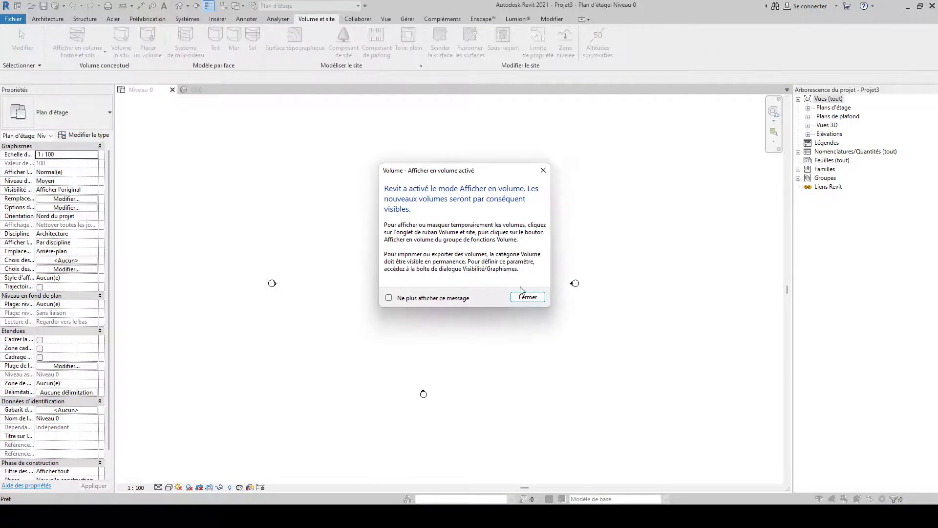
click(543, 170)
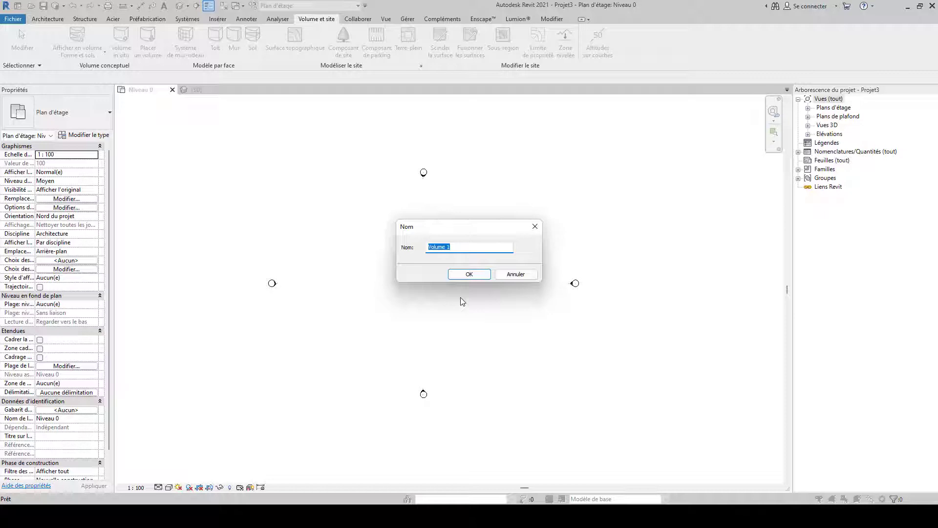
text(cir)
text(cula)
text(t)
text(ion)
key(Return)
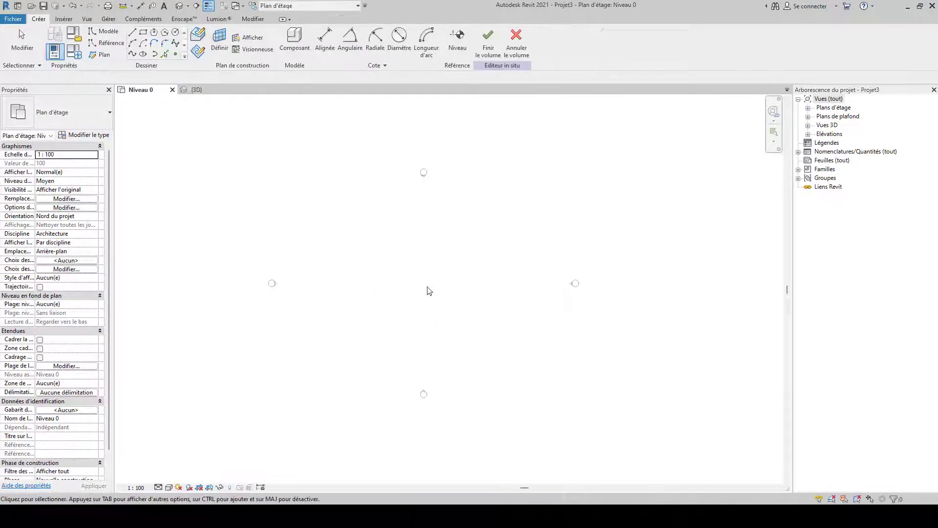
Draw a model line circle with a radius of 4.00 midway between the four elevation markers on Niveau 0.
click(175, 32)
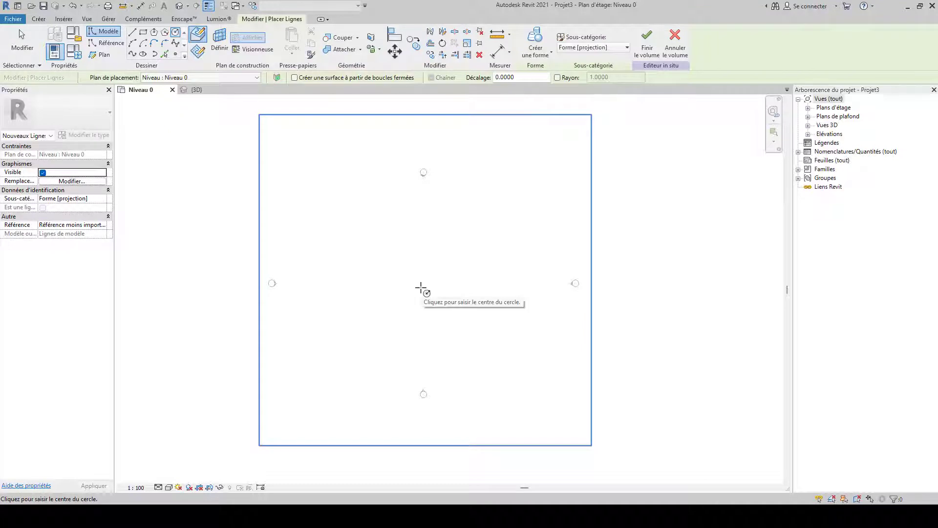
click(421, 287)
scroll(439, 324, up, 1)
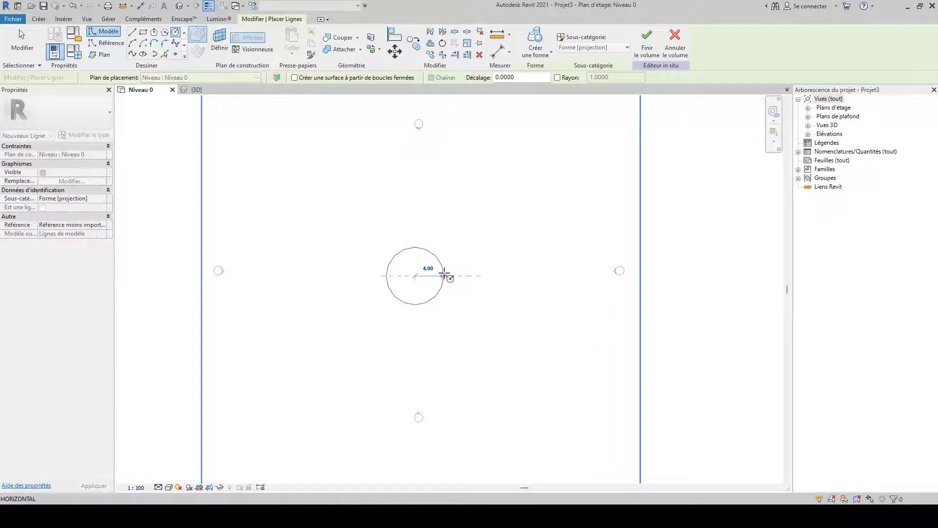
click(443, 275)
key(Escape)
key(Escape)
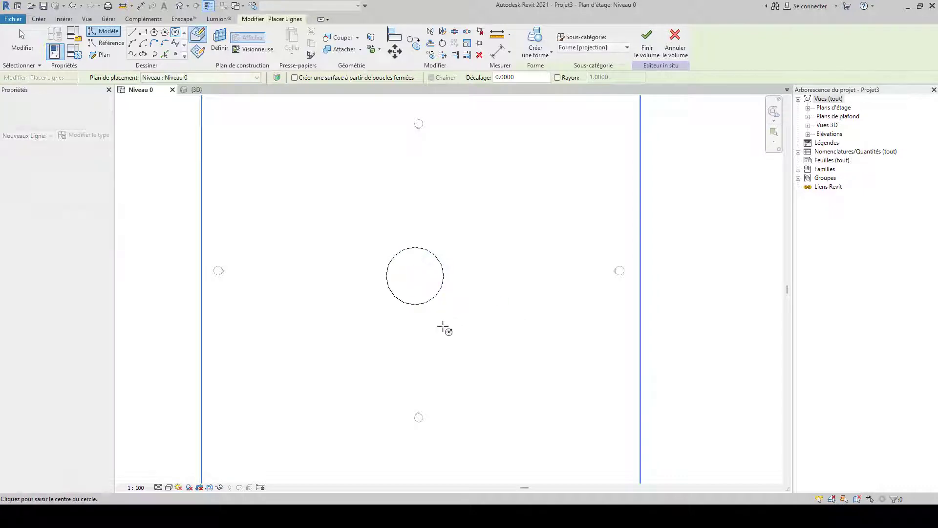
Create a solid form from the 4.00 radius circle in the 3D view, keeping the cylinder rather than the sphere.
click(179, 6)
click(448, 322)
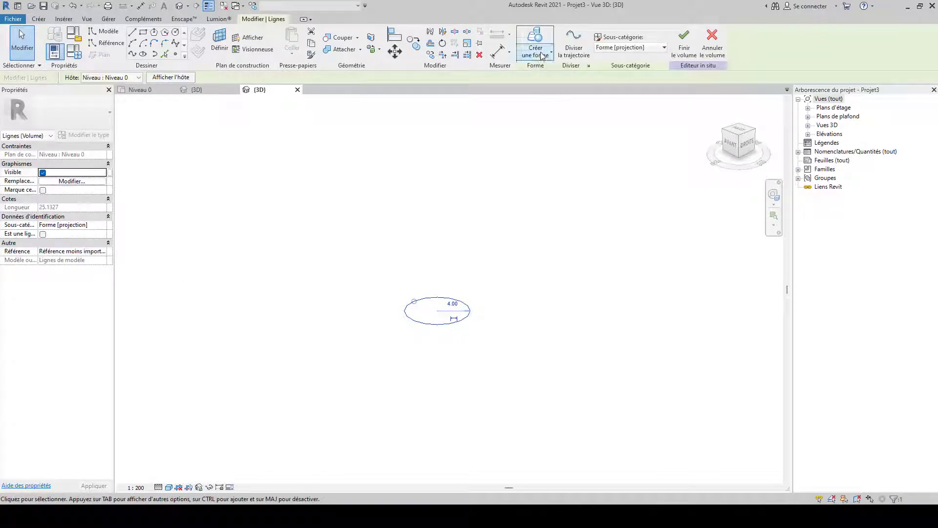
click(540, 54)
click(535, 77)
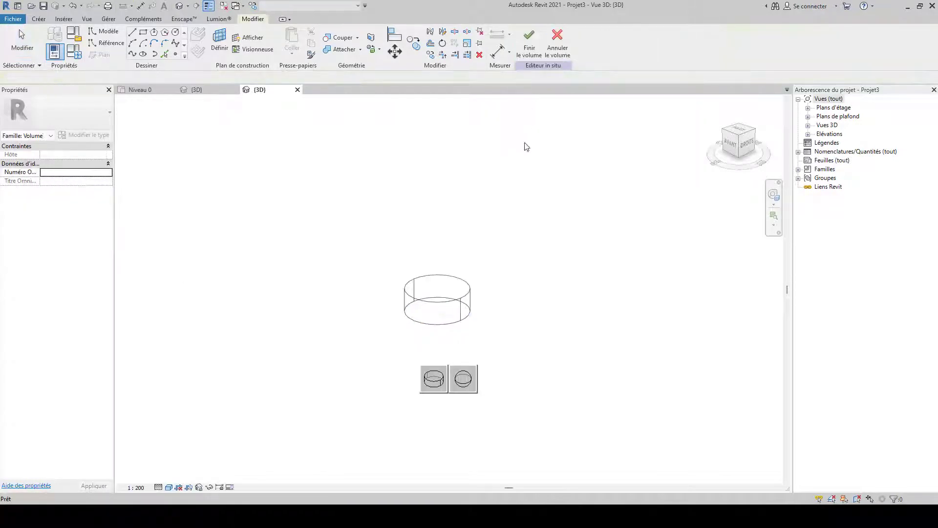
scroll(506, 328, up, 2)
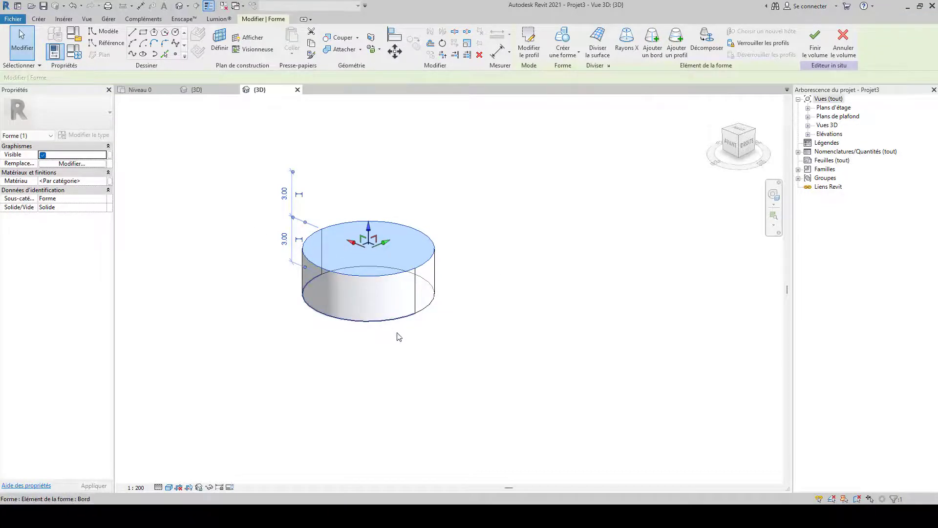
click(384, 354)
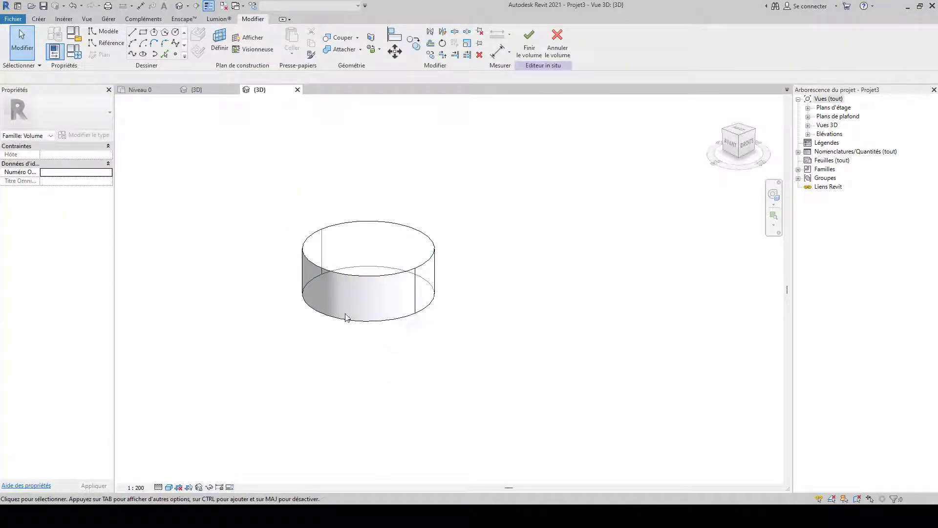
scroll(334, 293, up, 2)
scroll(287, 350, down, 2)
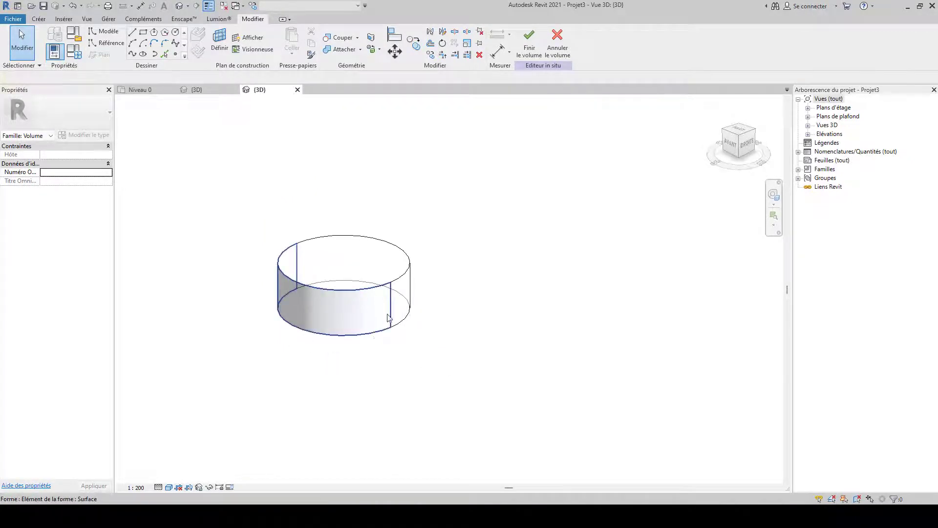
Divide both the front and rear curved side faces of the cylinder with the Diviser la surface command.
click(375, 335)
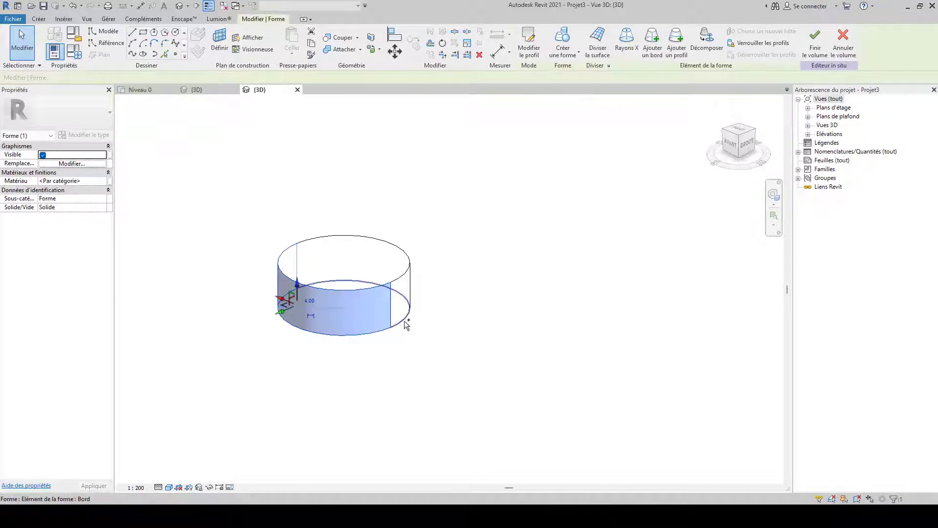
ctrl+click(413, 307)
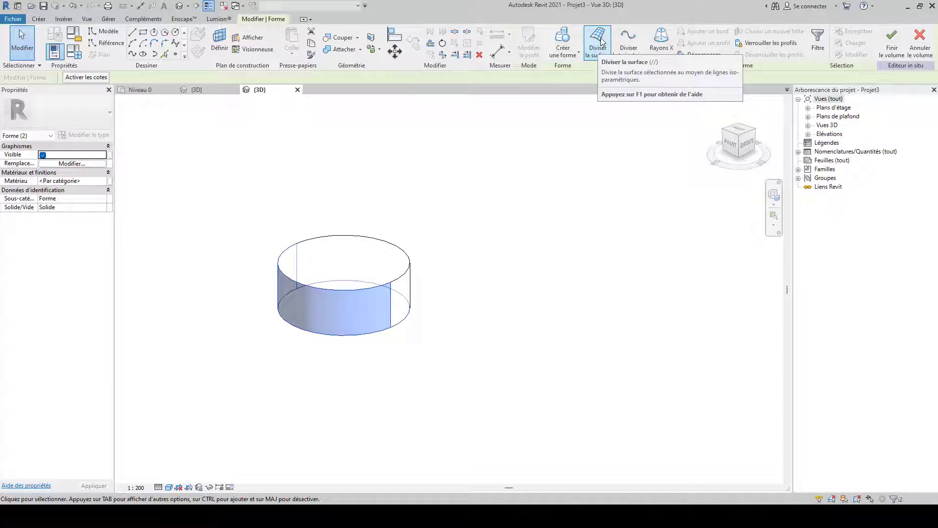
click(600, 42)
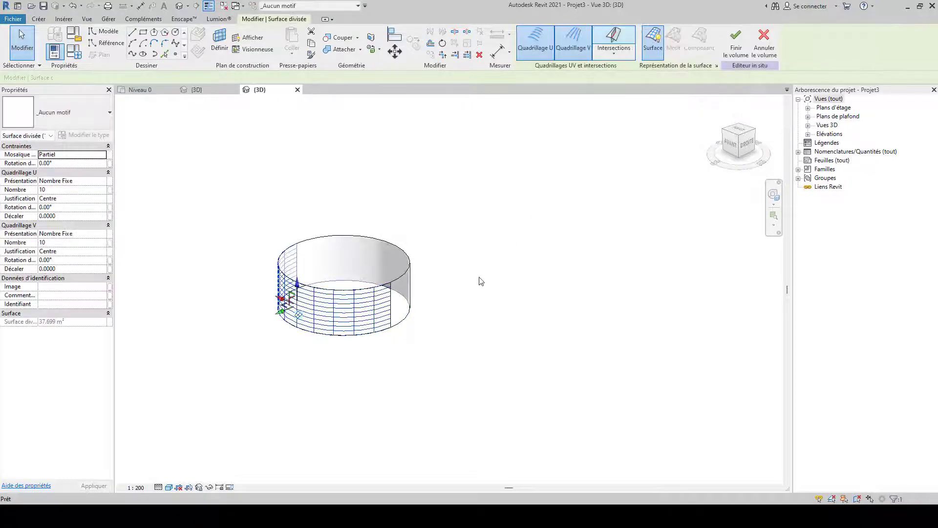
click(408, 331)
click(404, 327)
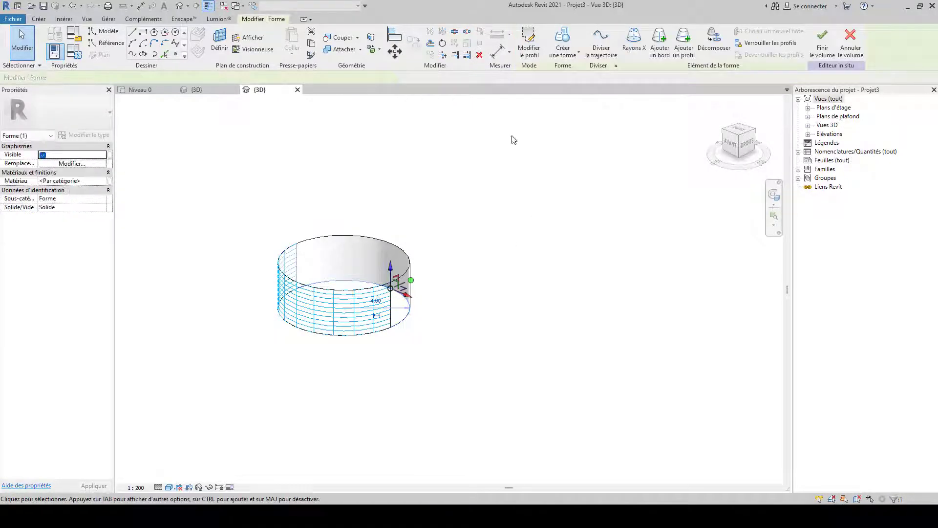
click(493, 231)
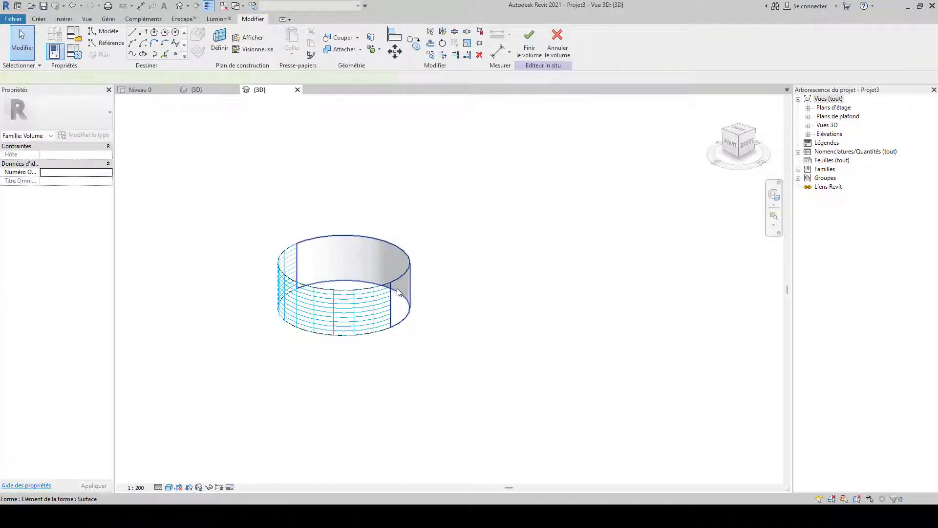
click(398, 292)
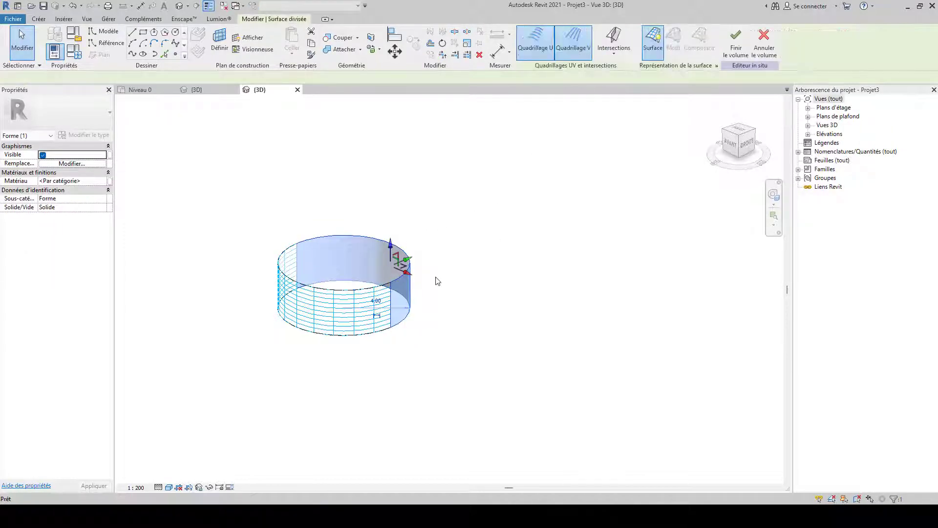
Set the U and V grid layouts of the front divided surface to "Distance fixe".
scroll(339, 346, up, 3)
click(340, 345)
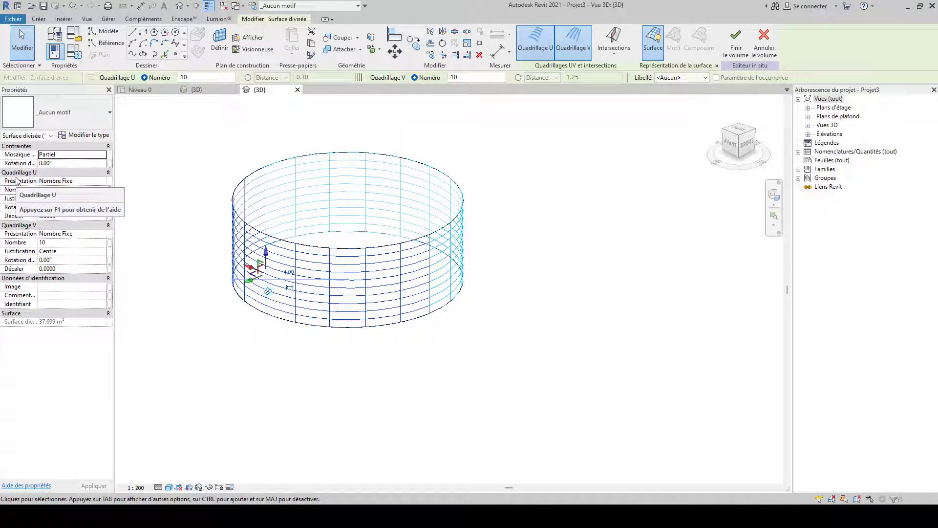
click(103, 182)
click(103, 181)
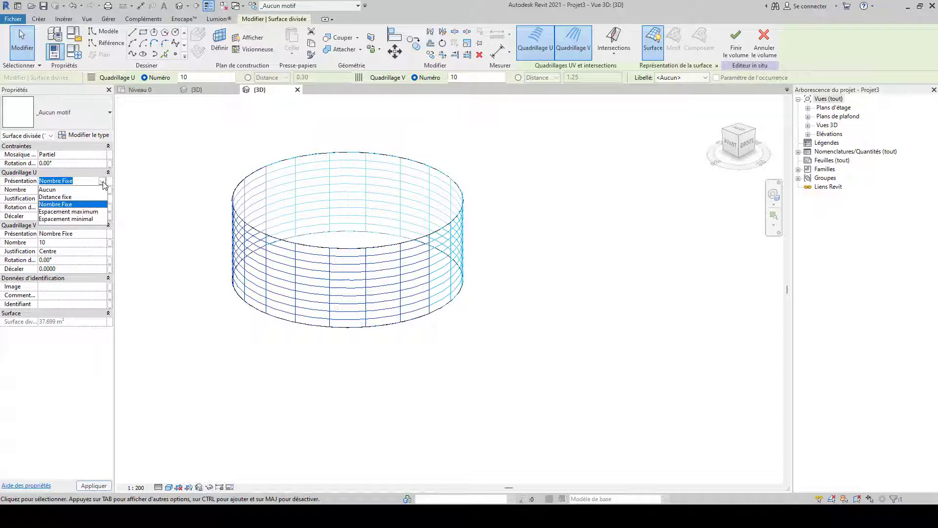
click(55, 197)
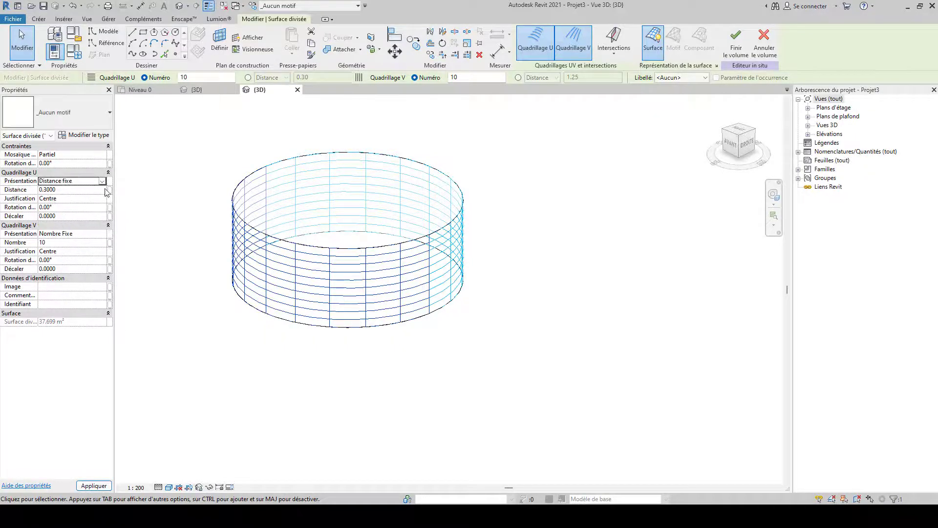
click(102, 234)
click(55, 249)
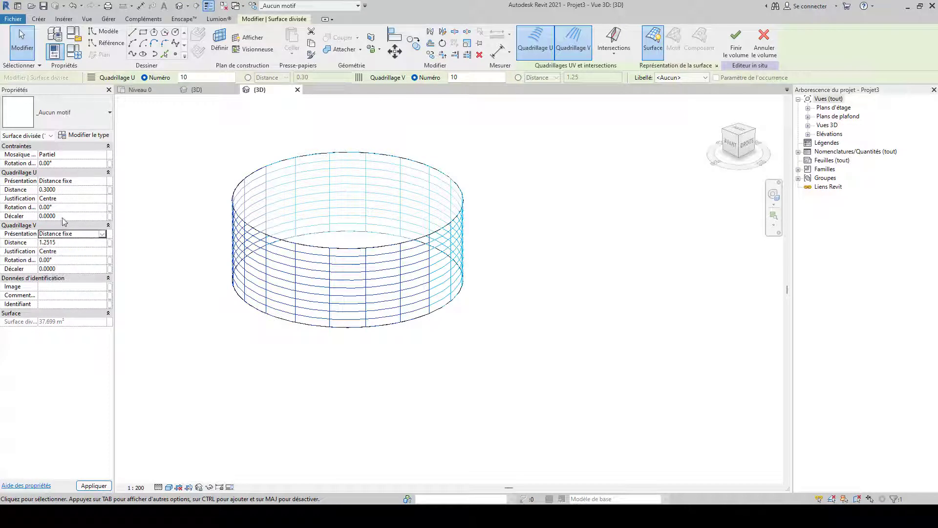
Set the front divided surface's grid distance to 0.4000 in both the U and V directions.
click(65, 192)
click(147, 222)
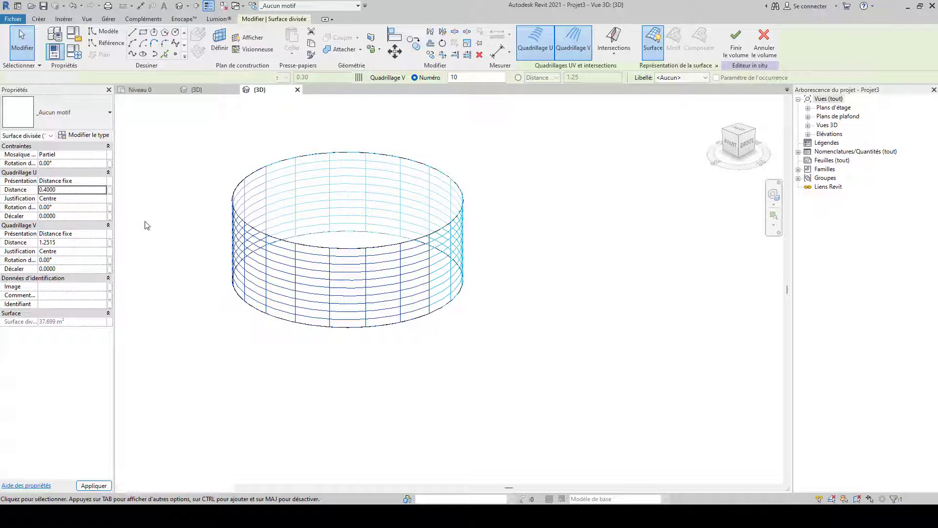
click(278, 282)
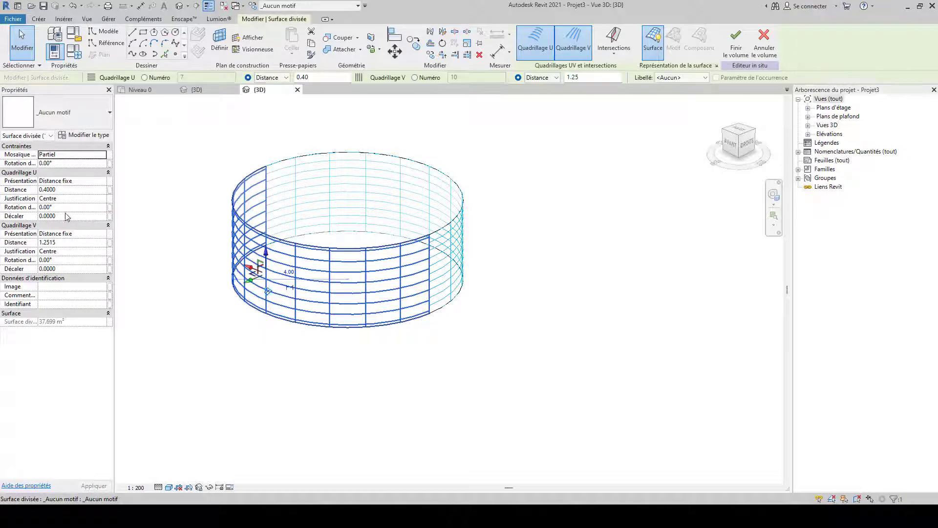
click(82, 243)
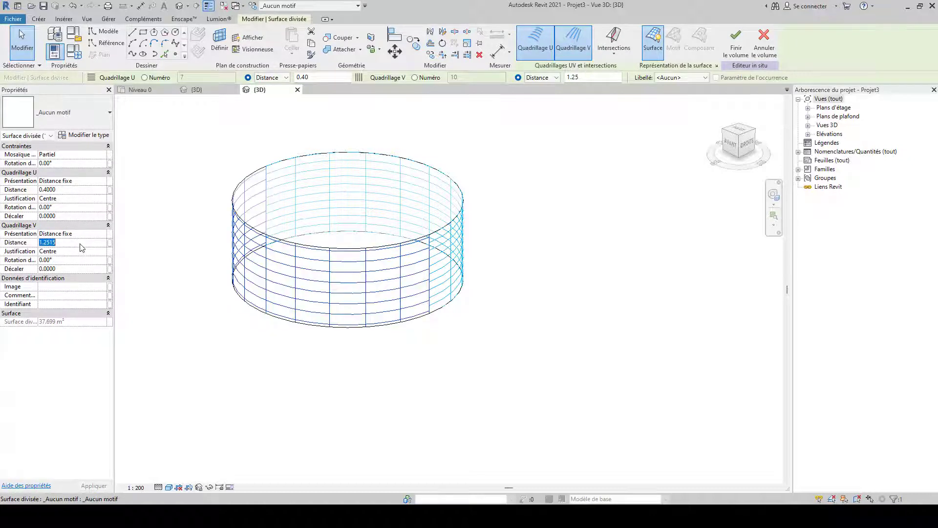
text(0.4000)
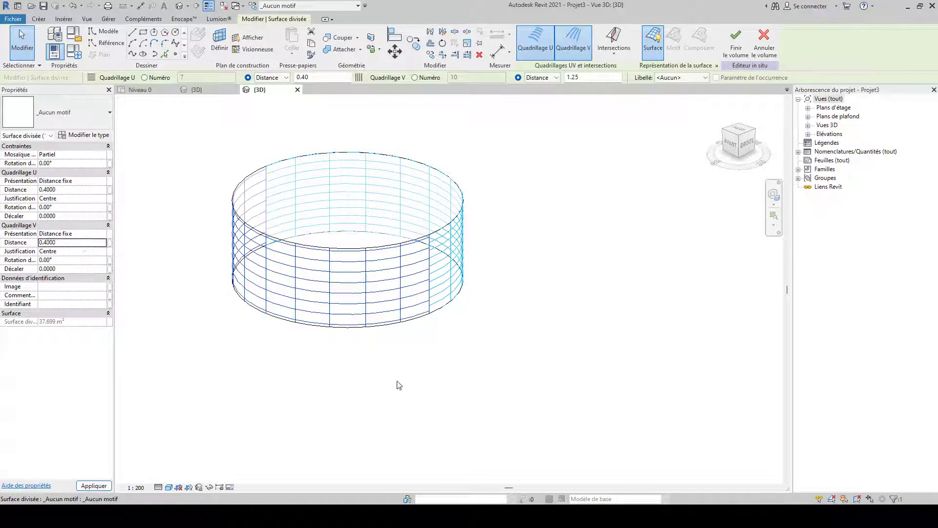
click(398, 384)
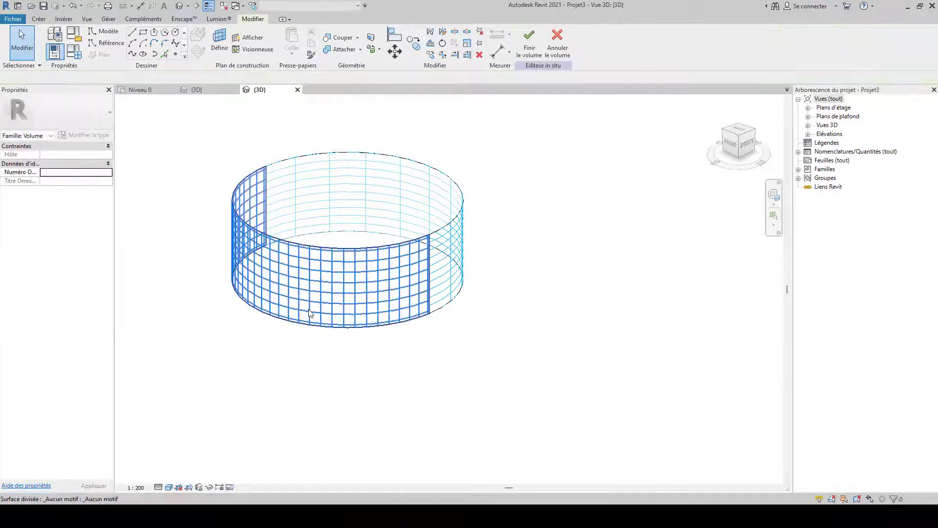
scroll(293, 310, up, 5)
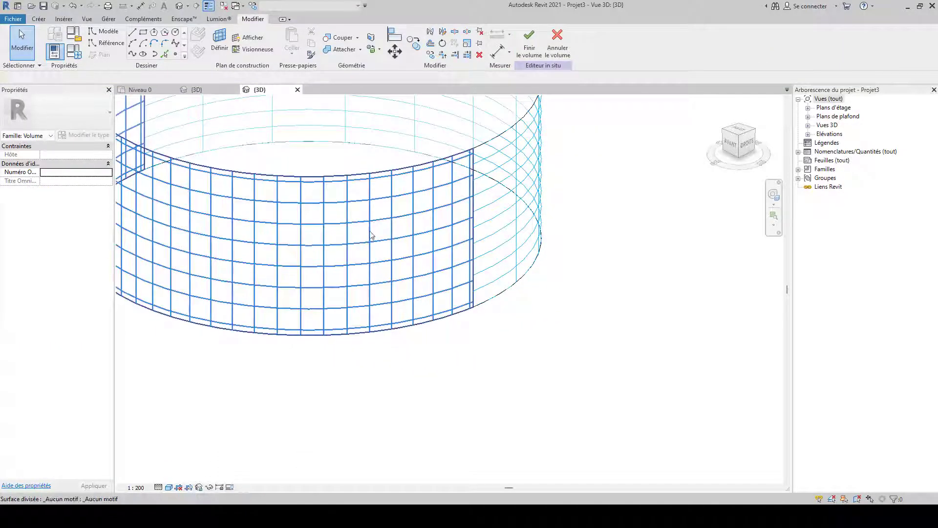
click(492, 257)
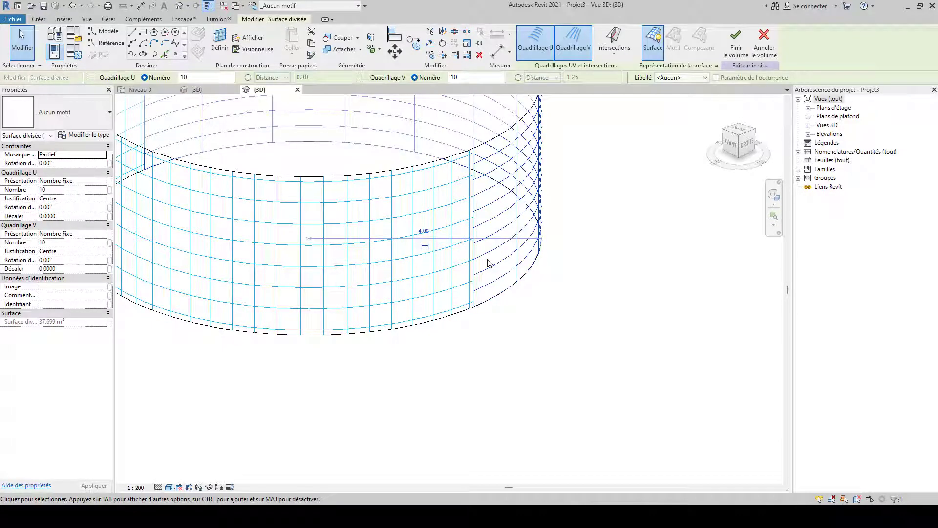
key(Escape)
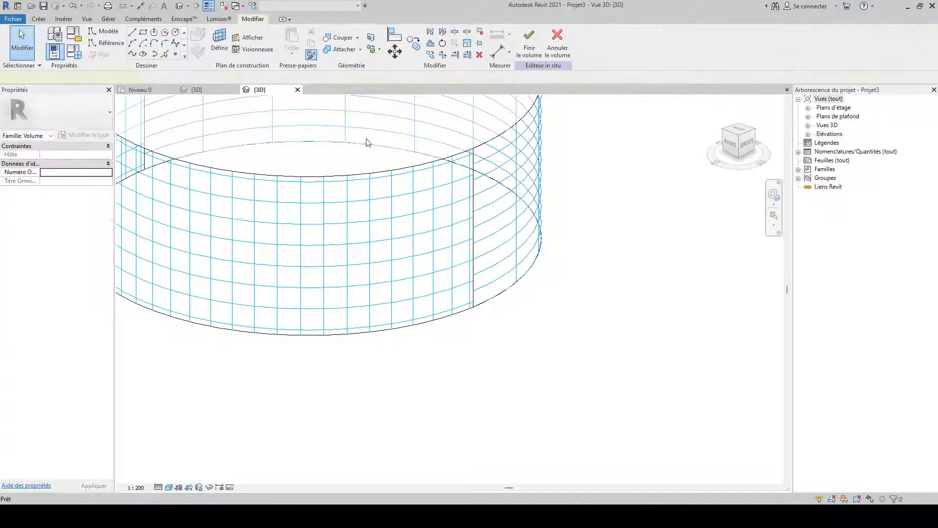
key(m)
key(a)
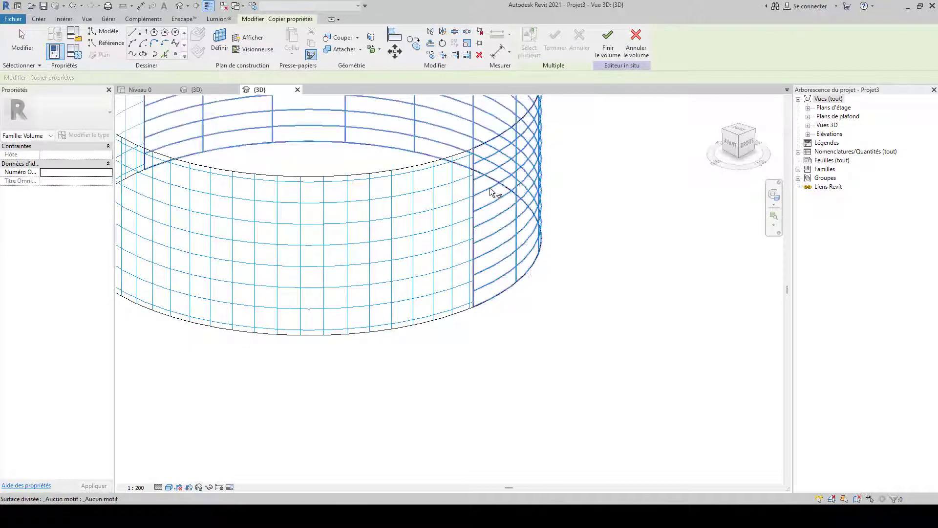
key(Escape)
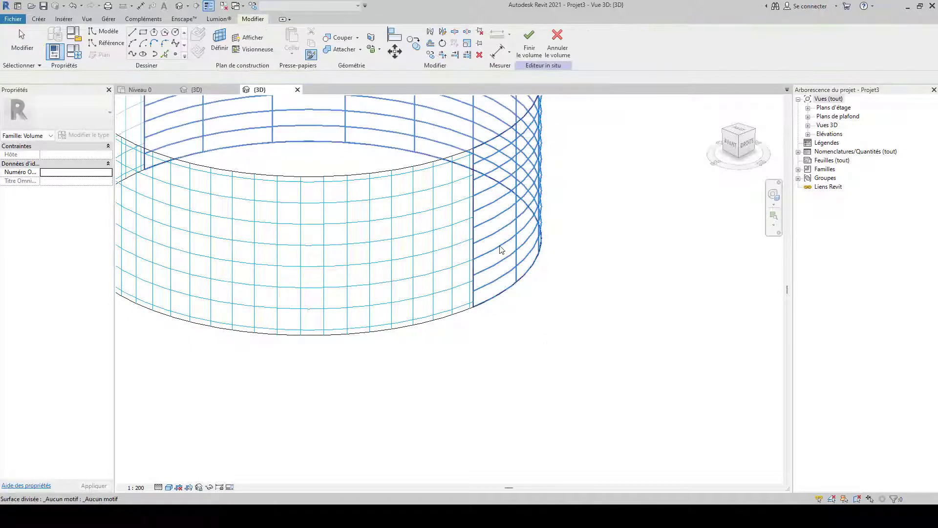
Set the rear divided surface's U grid to "Distance fixe" with a distance of 0.4000.
click(189, 225)
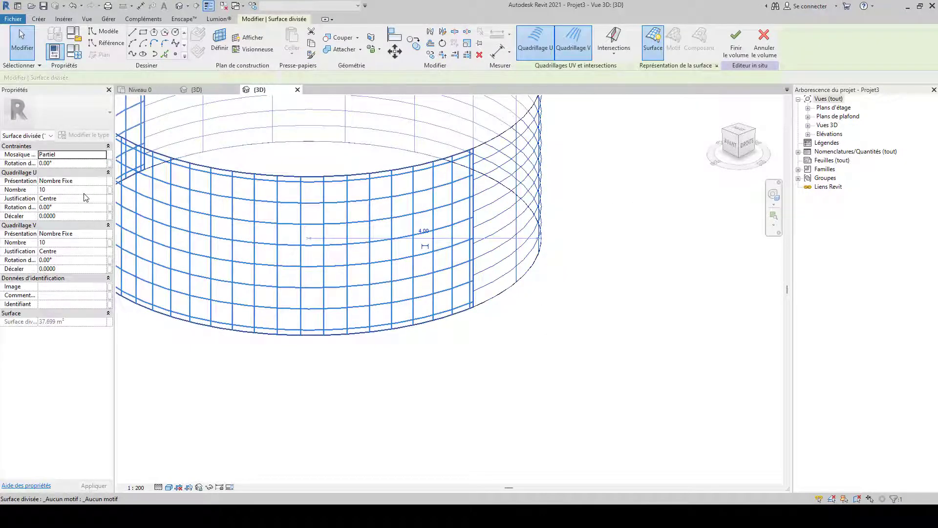
click(102, 182)
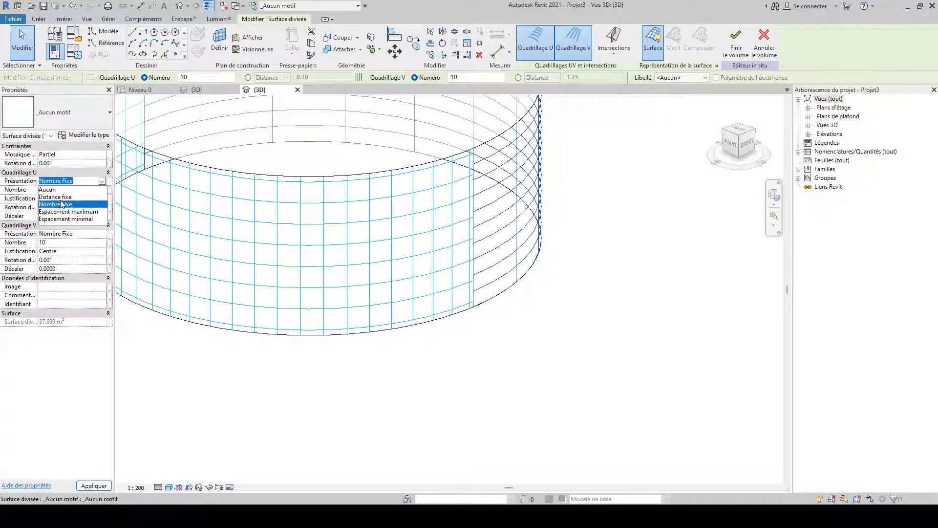
click(72, 197)
click(78, 189)
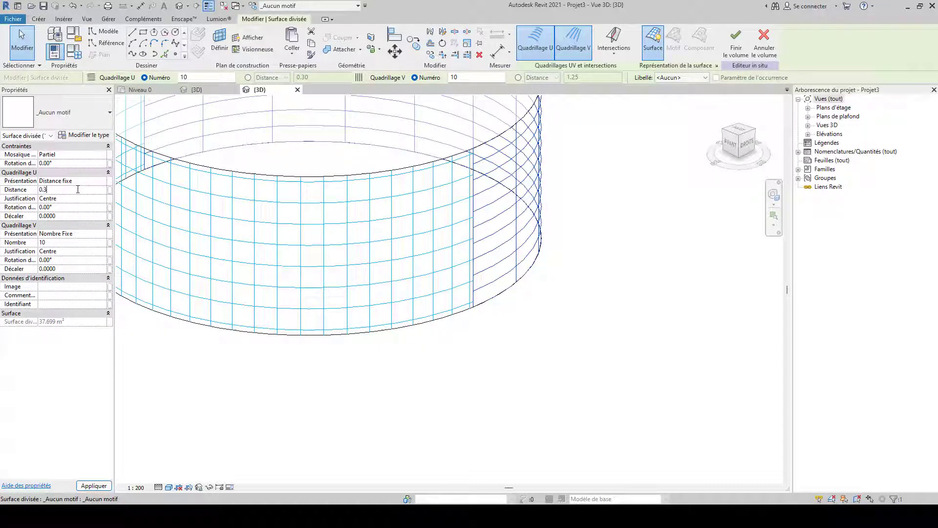
Set the rear divided surface's V grid to "Distance fixe" with a distance of 0.4000.
click(100, 234)
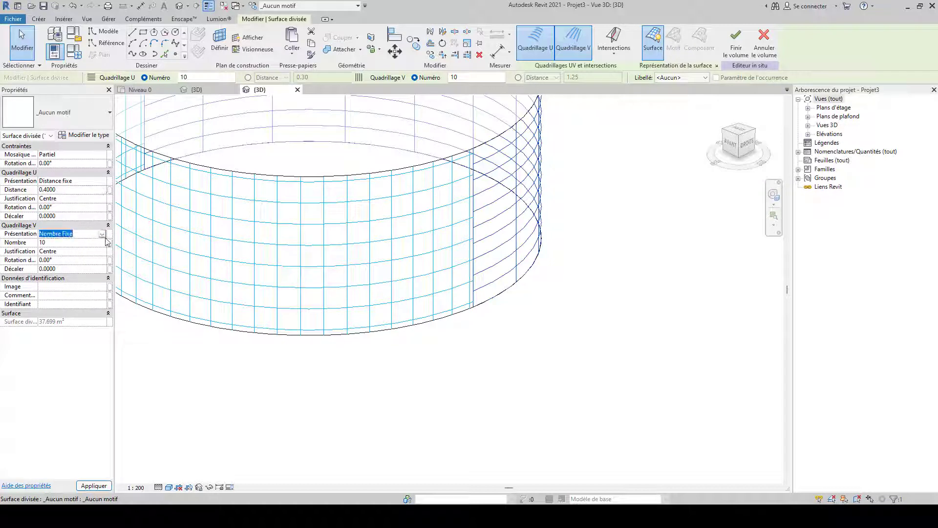
click(102, 234)
click(55, 250)
click(64, 241)
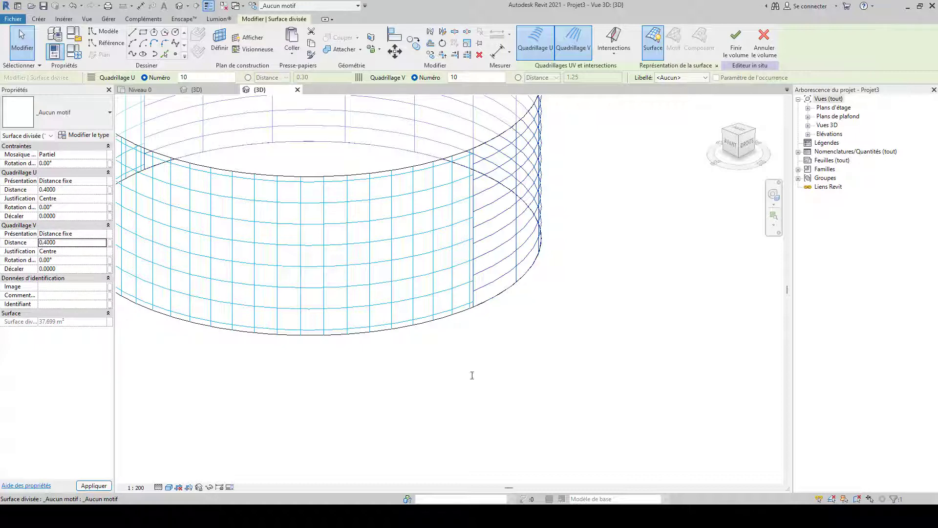
click(604, 309)
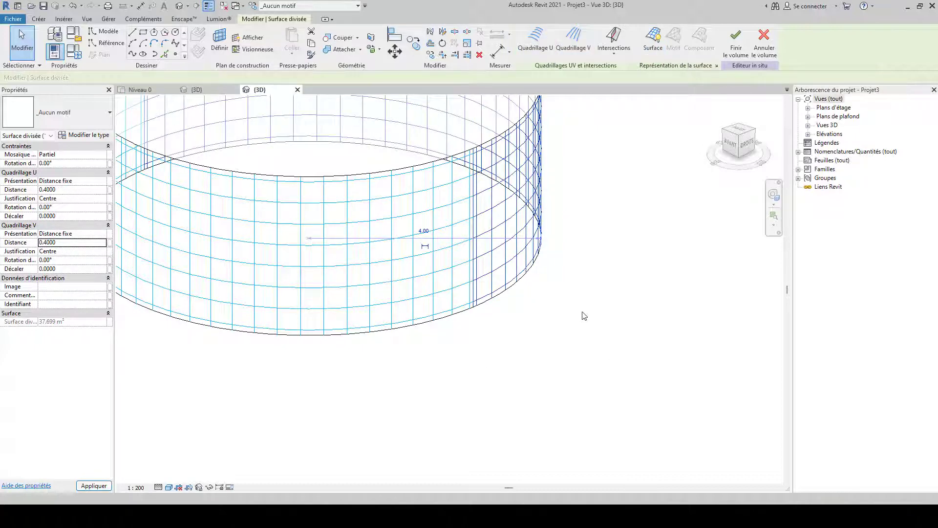
scroll(568, 336, down, 3)
click(354, 362)
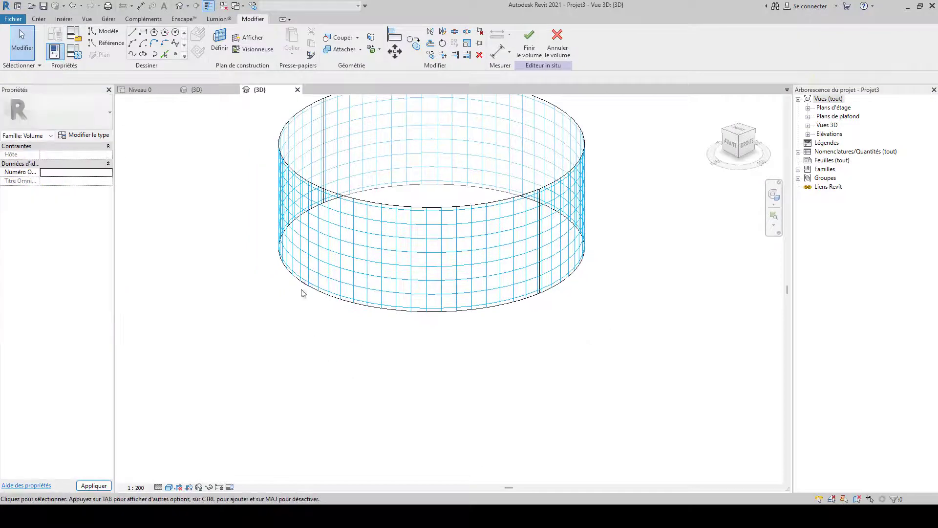
Apply the loaded Famille3 brick panel, listed under the Rectangle pattern, to the front divided surface.
click(356, 274)
click(79, 113)
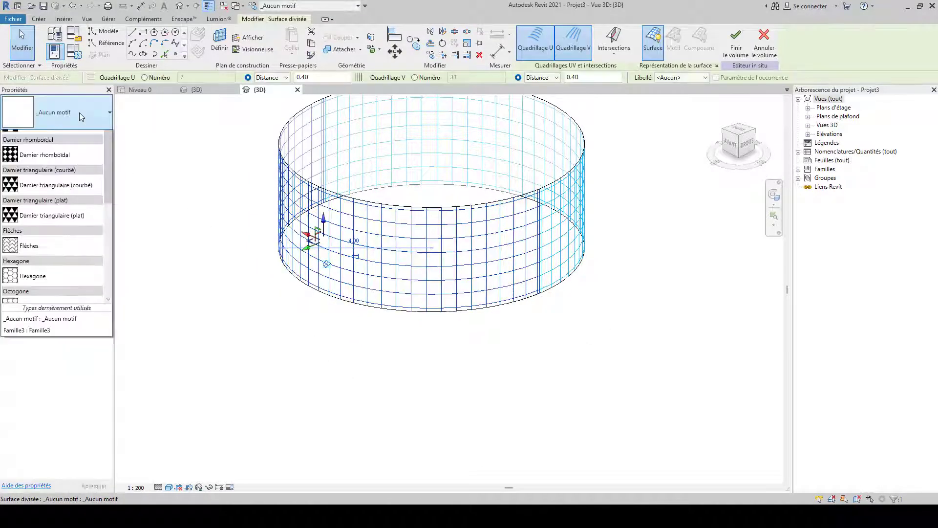
scroll(49, 280, down, 5)
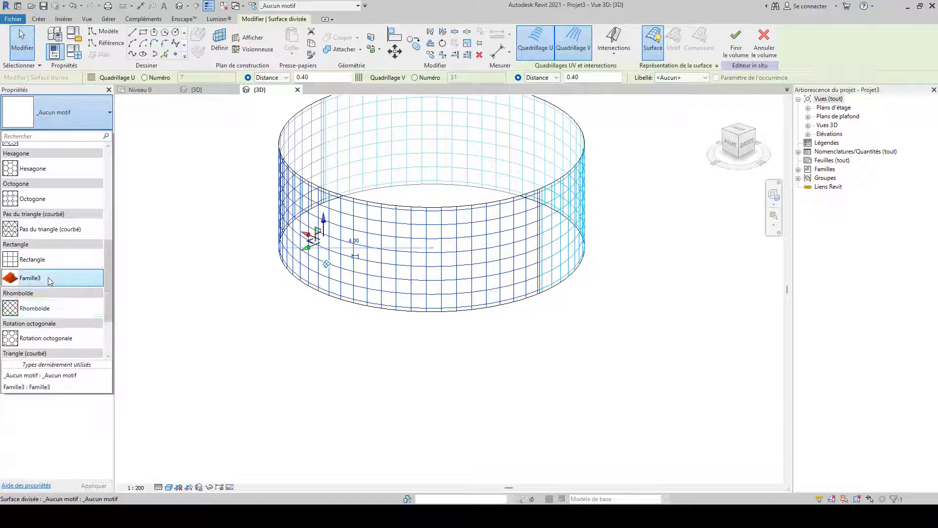
click(49, 279)
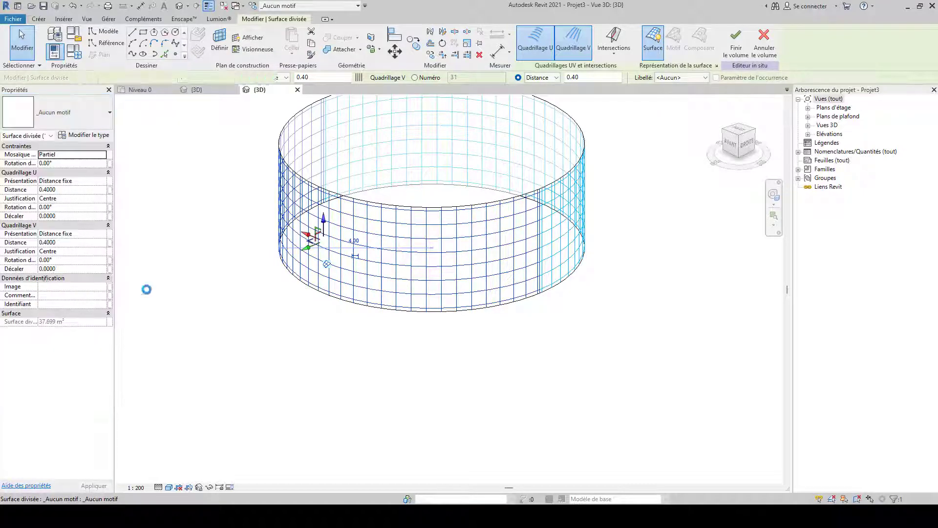
Apply the Famille3 brick panel, listed under the Rectangle pattern, to the rear divided surface of the circular mass.
click(407, 356)
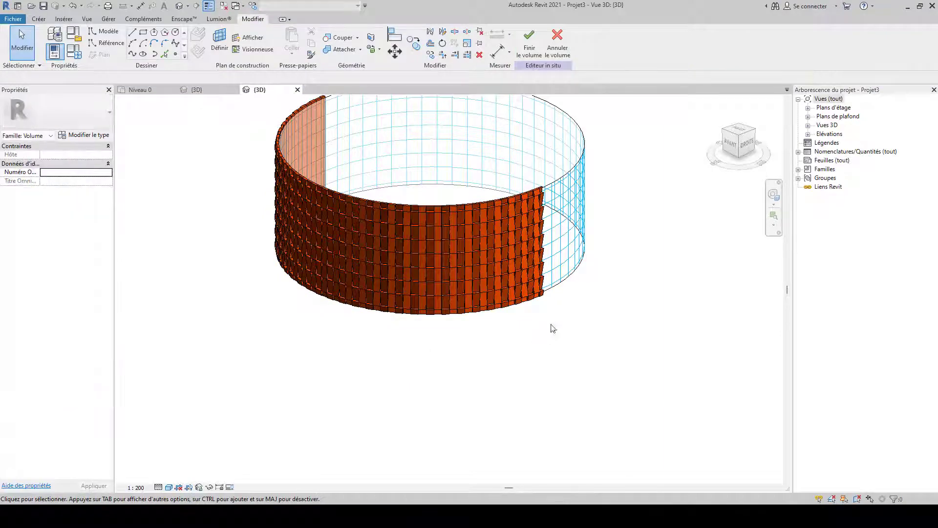
scroll(543, 318, up, 6)
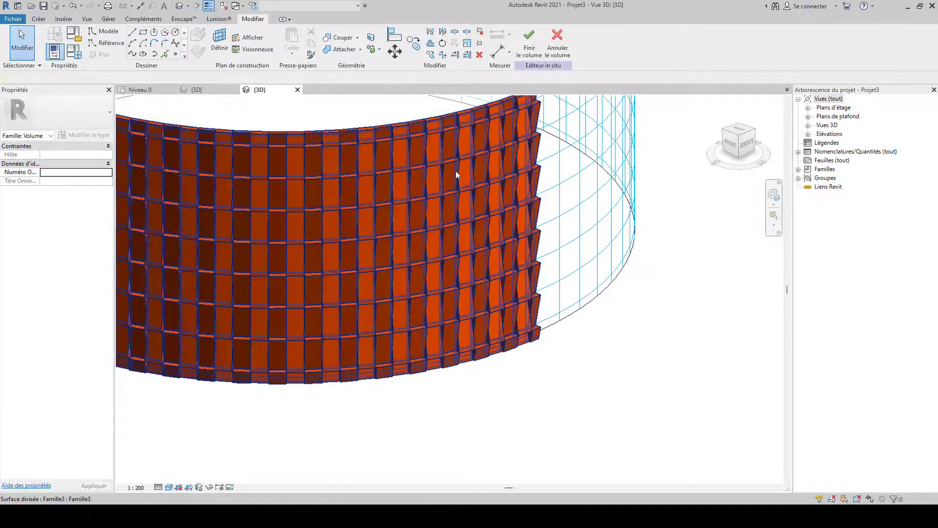
middle_drag(431, 399, 448, 440)
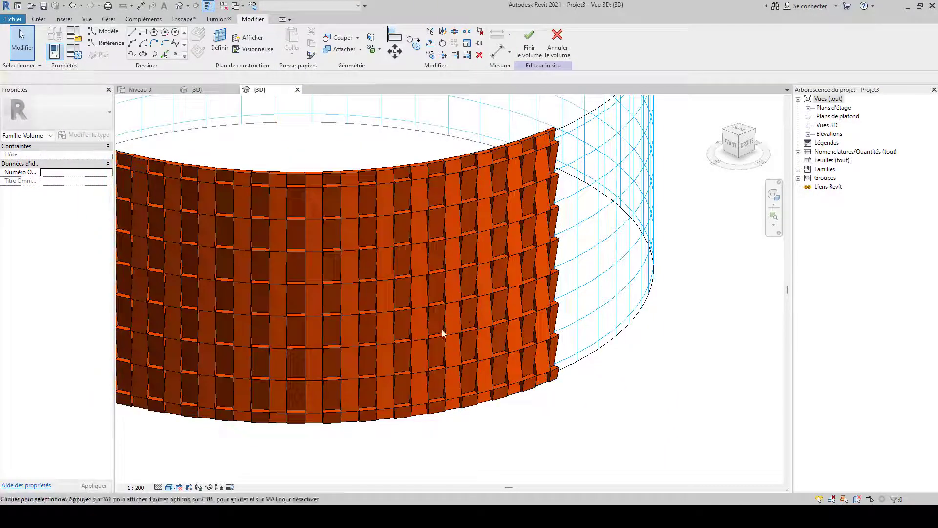
middle_drag(432, 340, 342, 301)
shift+middle_drag(484, 372, 498, 364)
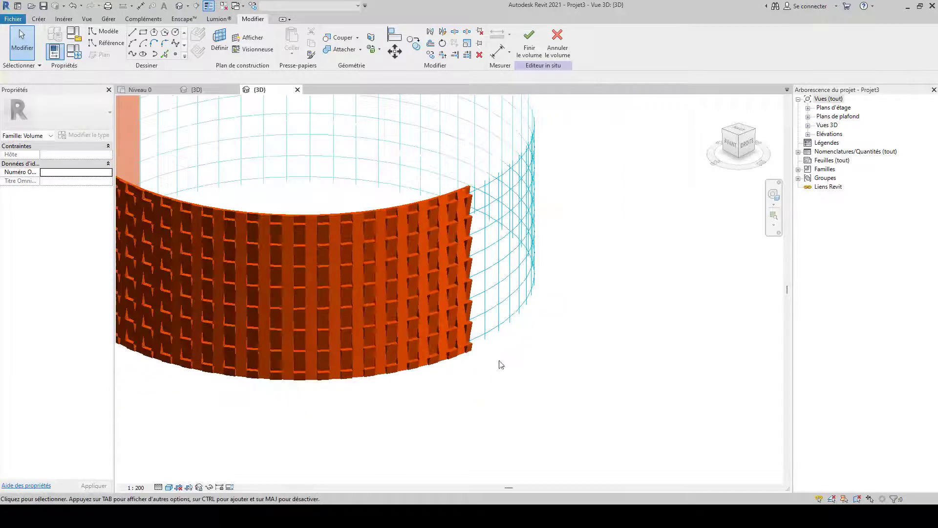
click(519, 326)
middle_drag(519, 326, 588, 323)
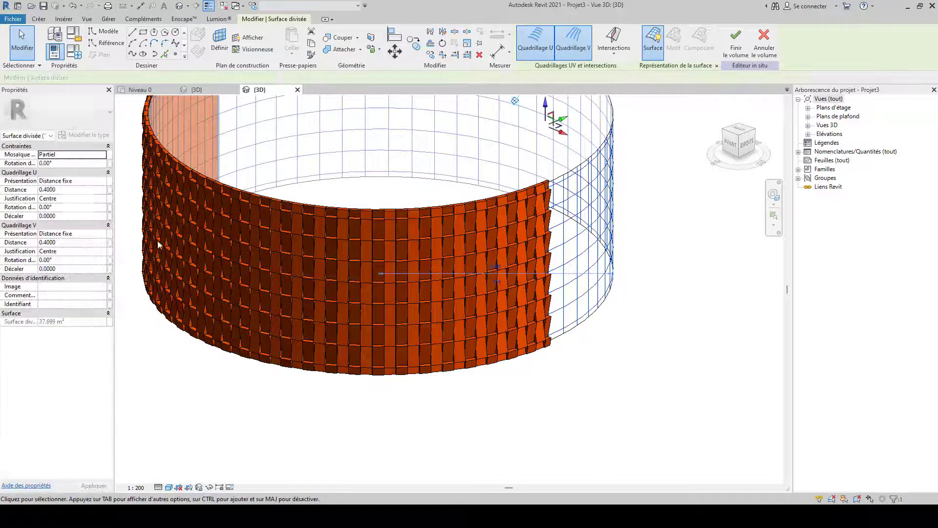
click(59, 113)
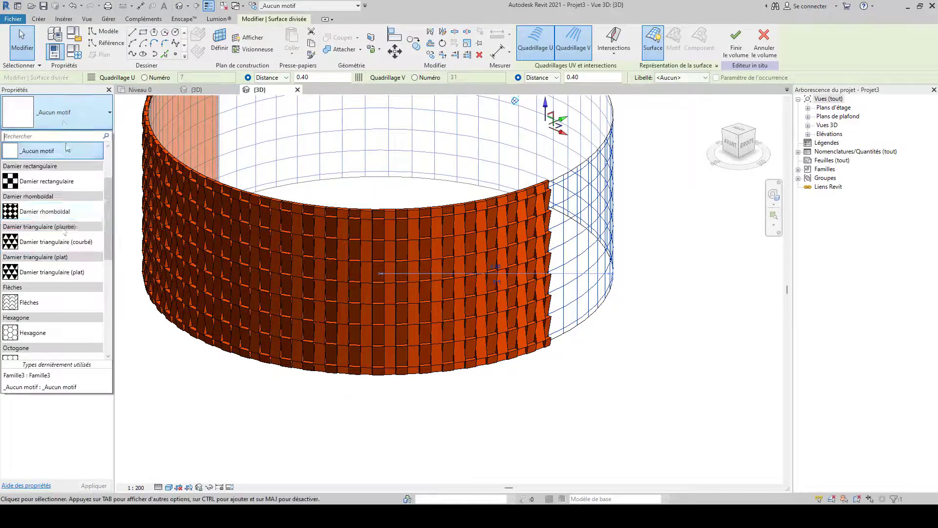
scroll(51, 300, down, 4)
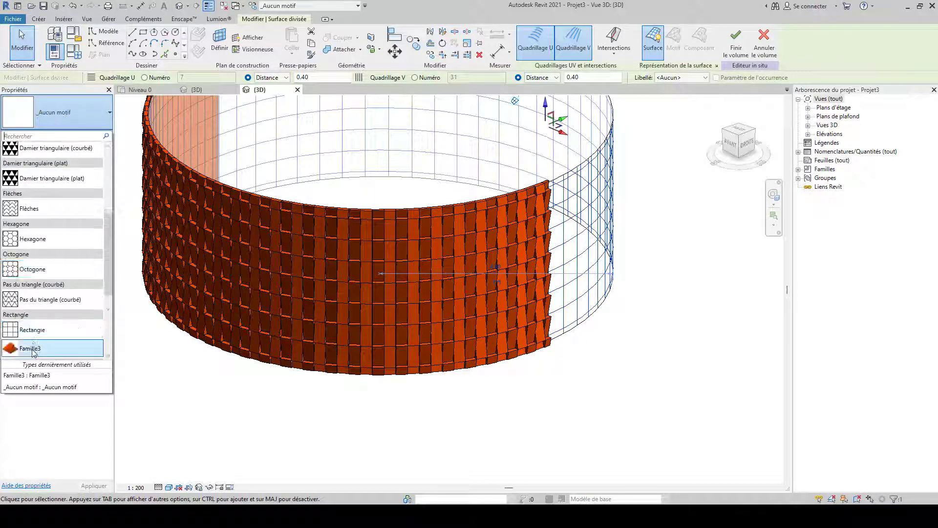
click(33, 349)
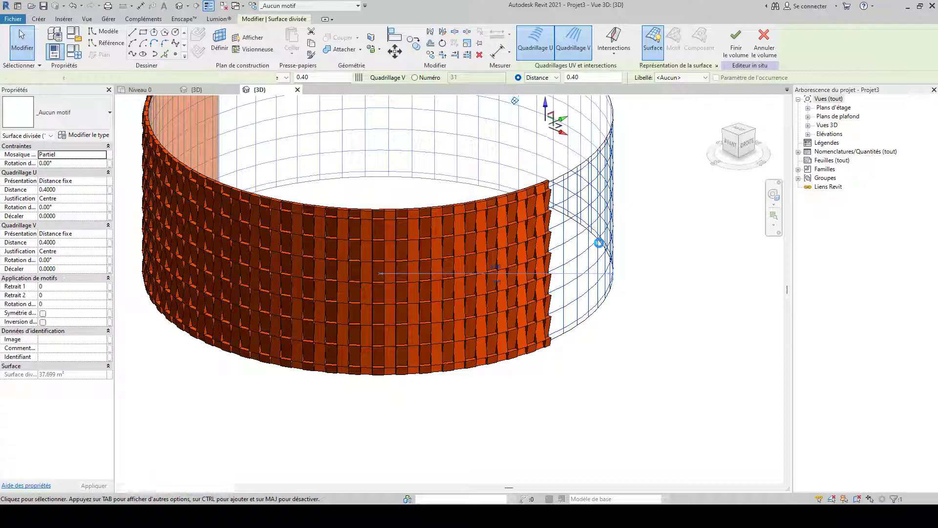
click(681, 315)
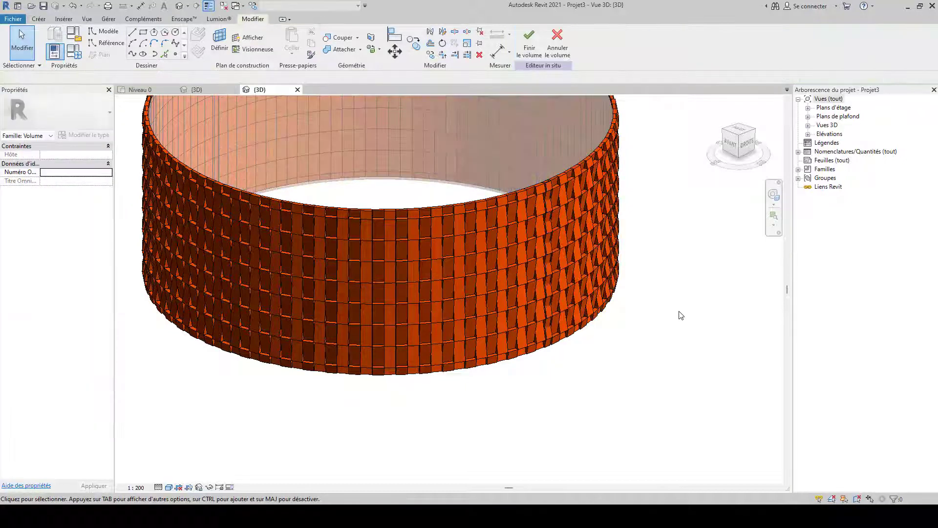
Examine the brick panels around the full circumference of the circular mass, both overall and close up.
mouse_move(679, 314)
shift+middle_down()
mouse_move(323, 316)
mouse_move(412, 371)
mouse_move(593, 349)
mouse_move(683, 313)
shift+middle_up()
scroll(682, 310, down, 3)
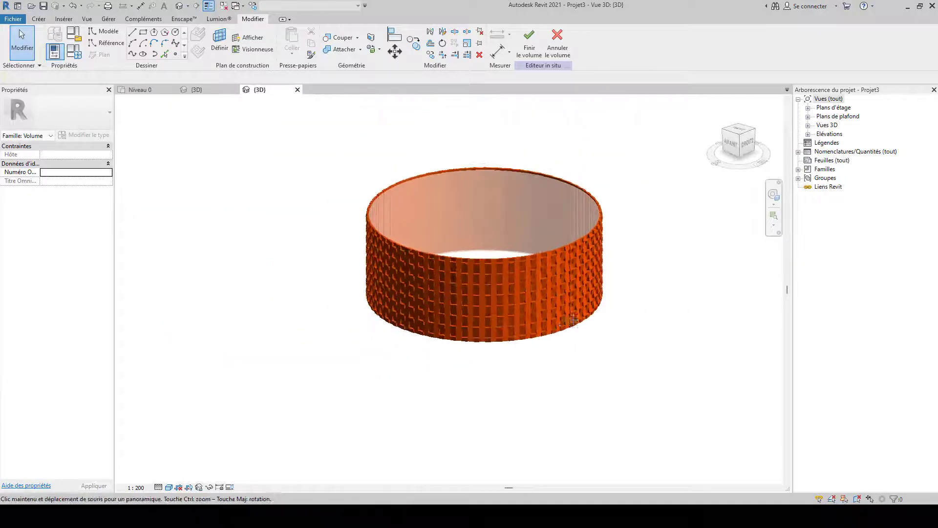
middle_drag(601, 312, 366, 347)
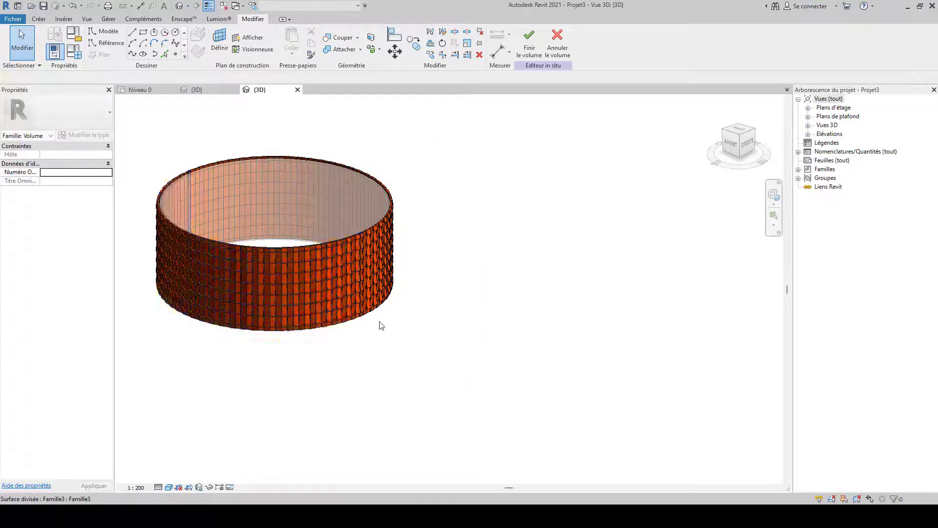
scroll(357, 333, up, 3)
scroll(375, 319, up, 3)
scroll(385, 314, down, 3)
middle_drag(410, 324, 337, 343)
scroll(356, 327, down, 3)
middle_drag(376, 312, 322, 335)
Draw a nearly horizontal model line about 8.07 m long beside the circular mass in the Niveau 0 plan.
click(154, 90)
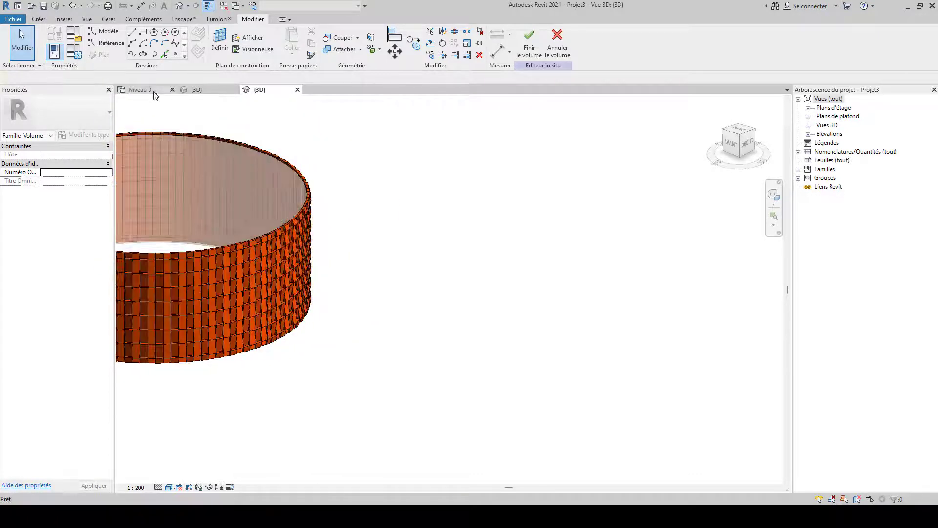
scroll(343, 225, down, 1)
middle_drag(343, 225, 262, 208)
middle_drag(400, 202, 326, 205)
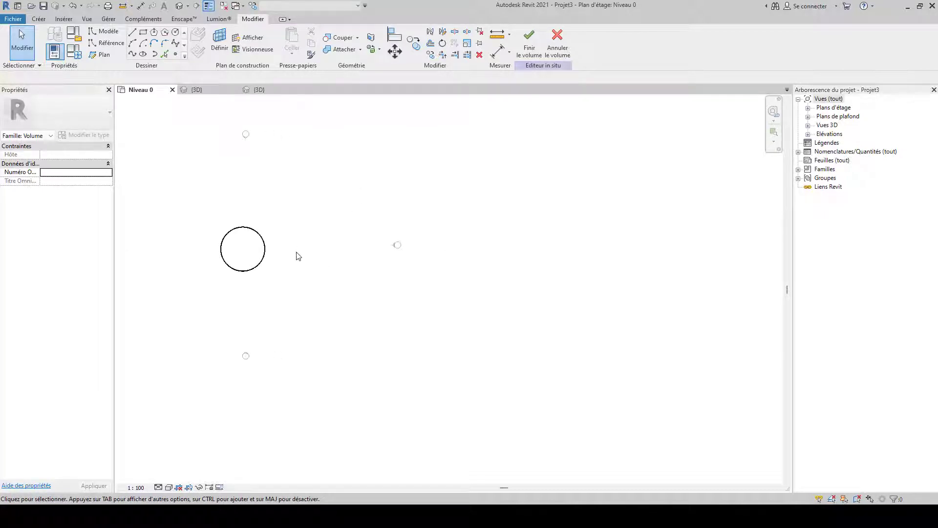
scroll(293, 245, up, 3)
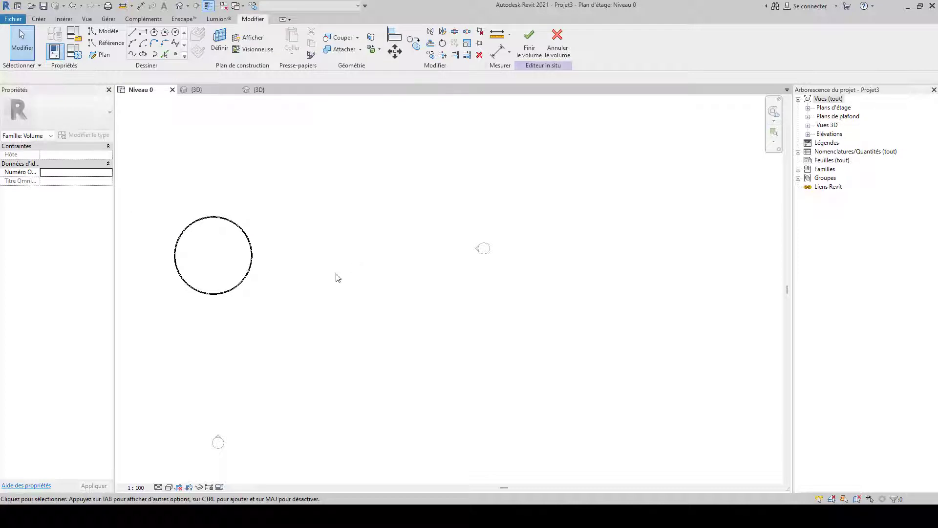
middle_drag(332, 279, 348, 258)
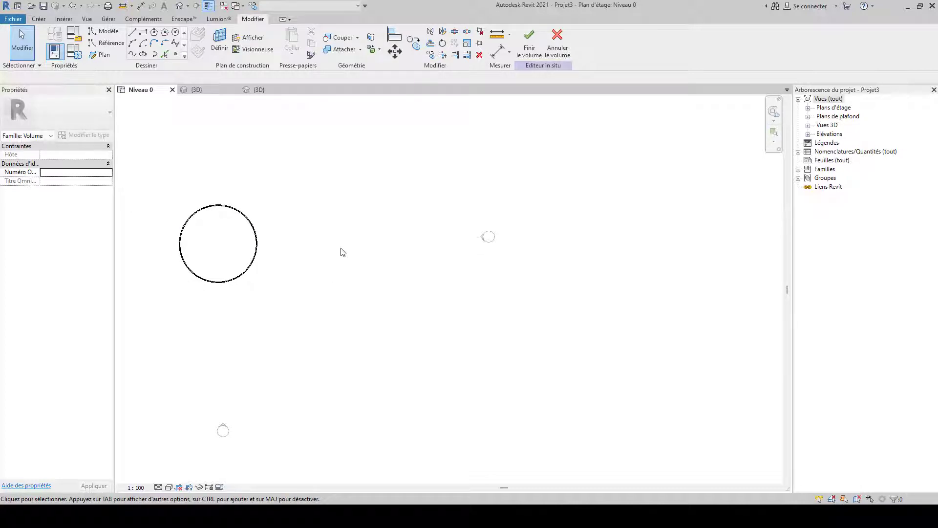
click(132, 32)
click(312, 238)
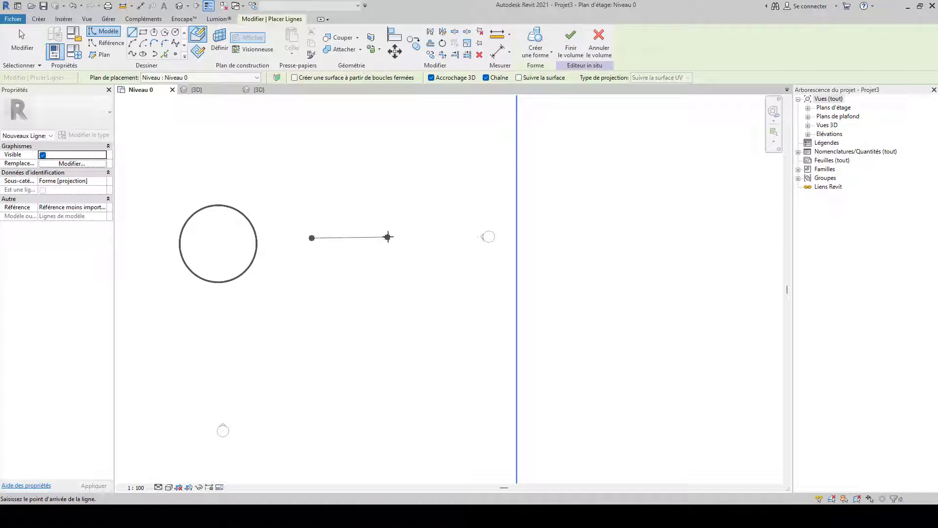
click(388, 236)
key(Escape)
key(Escape)
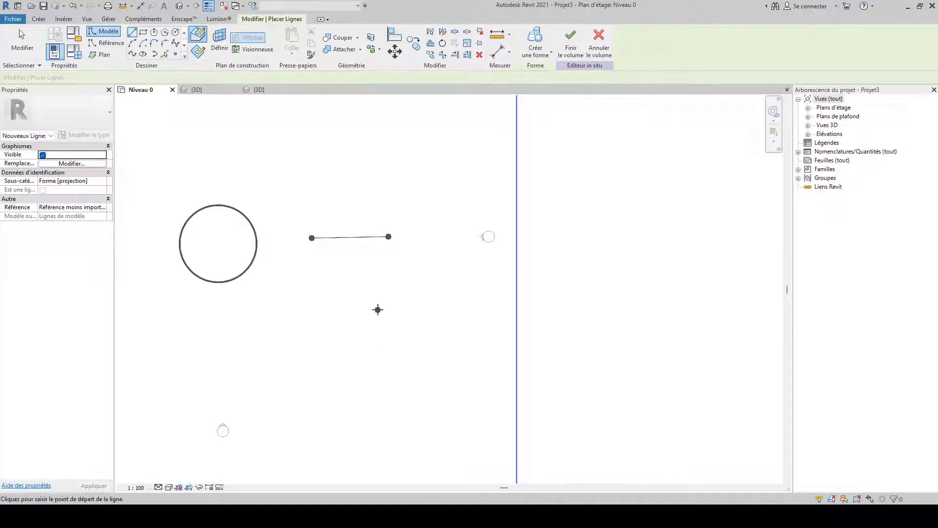
key(Escape)
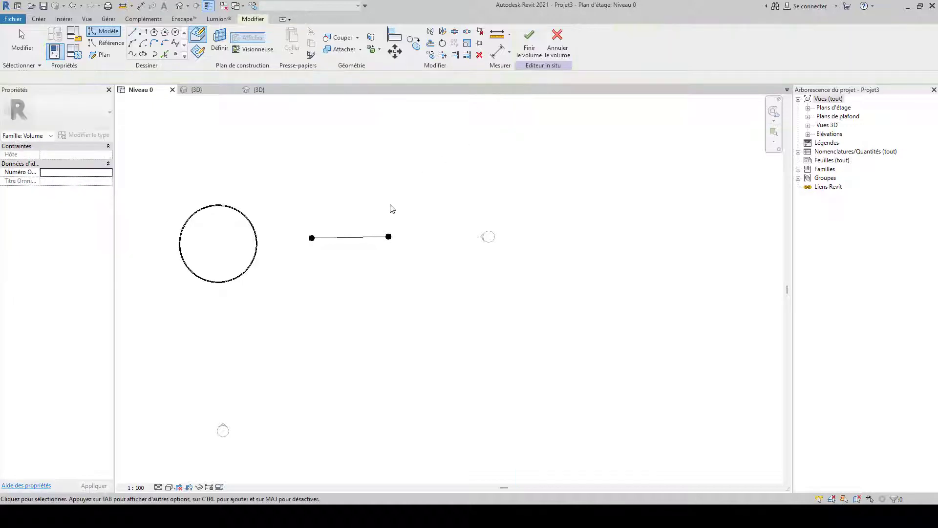
Create a solid form from the straight line and show the flat vertical surface in the 3D view.
click(349, 236)
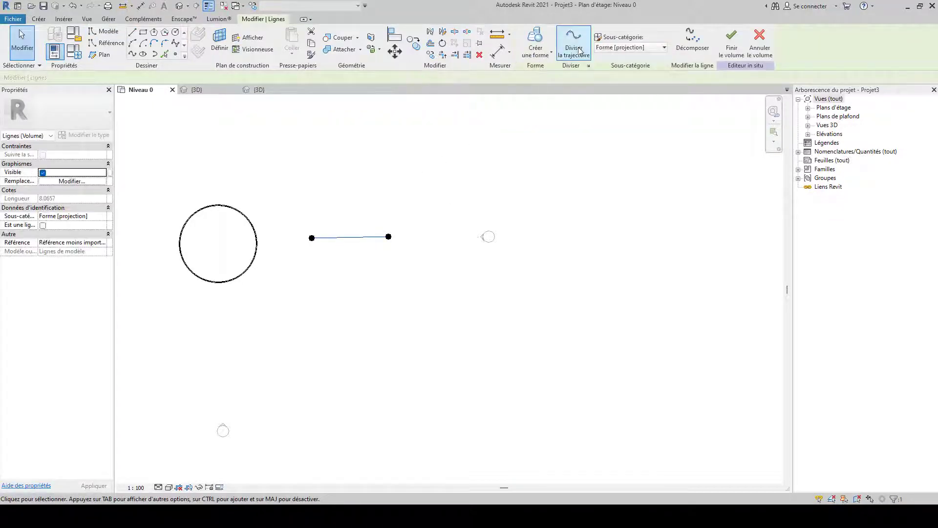
click(535, 51)
click(544, 70)
click(383, 253)
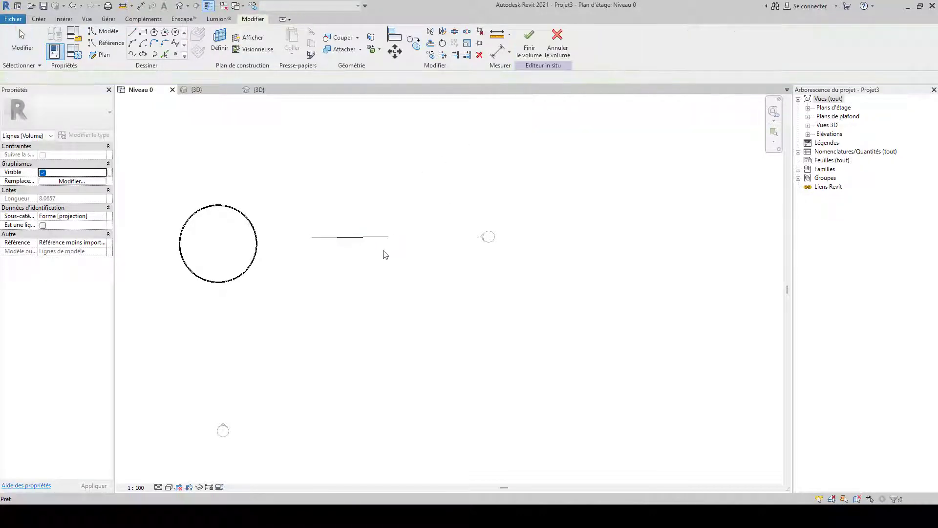
click(179, 6)
middle_drag(373, 232, 241, 140)
scroll(359, 347, down, 1)
middle_drag(374, 370, 327, 266)
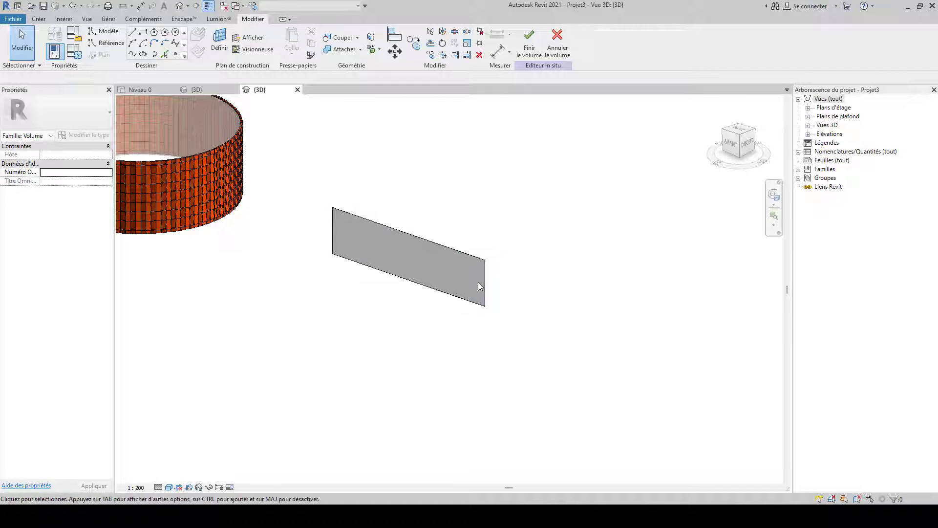
Divide the flat vertical surface and set its U and V grids to "Distance fixe" with a distance of 0.4.
click(476, 302)
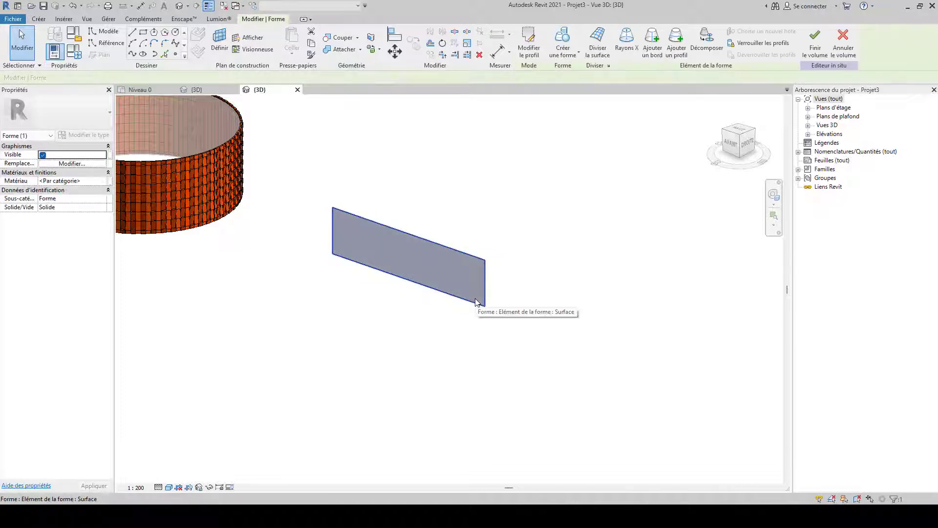
click(598, 42)
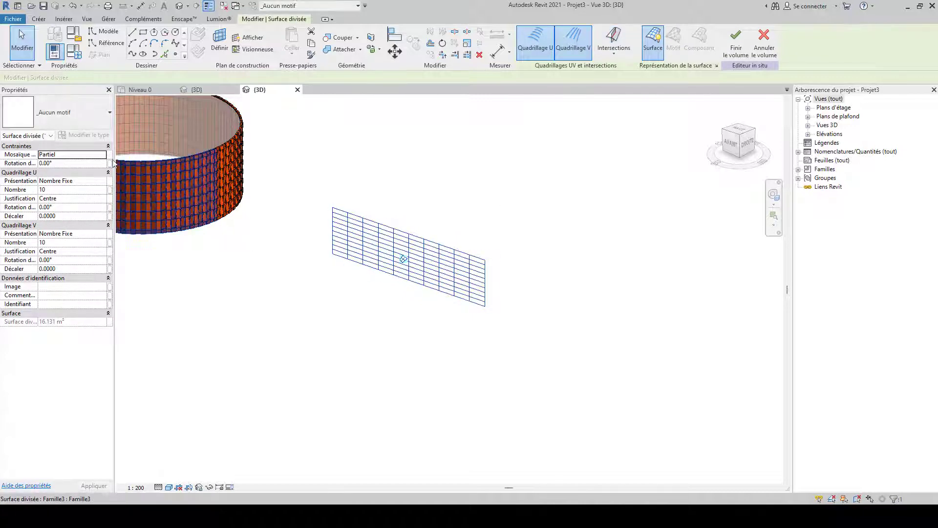
click(104, 181)
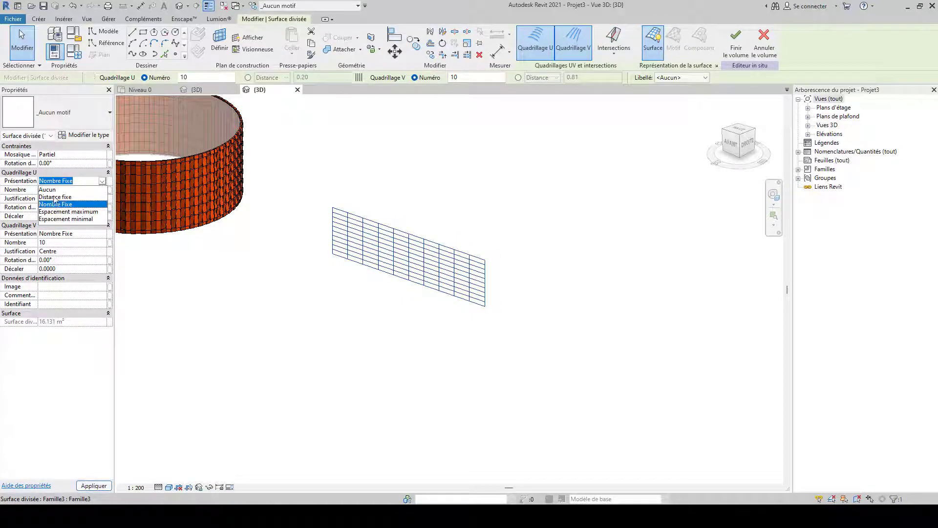
click(54, 201)
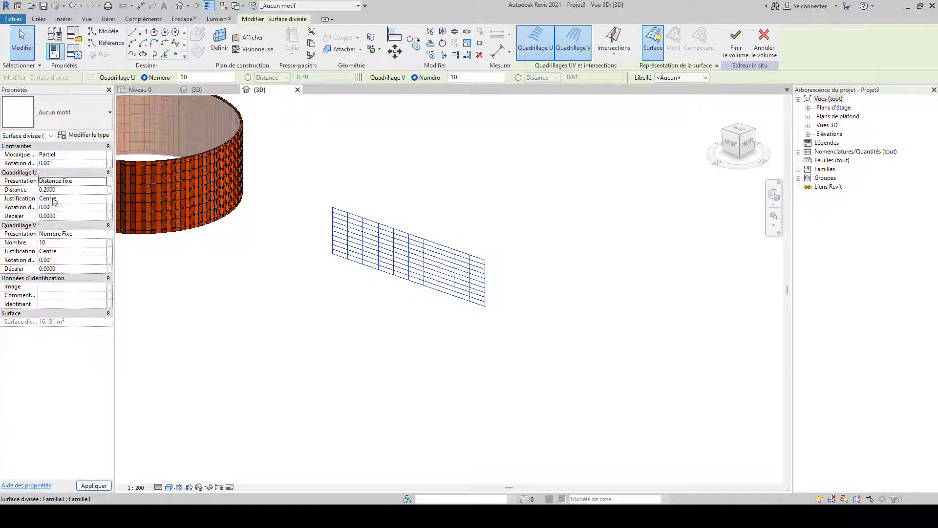
click(104, 234)
click(61, 250)
click(75, 242)
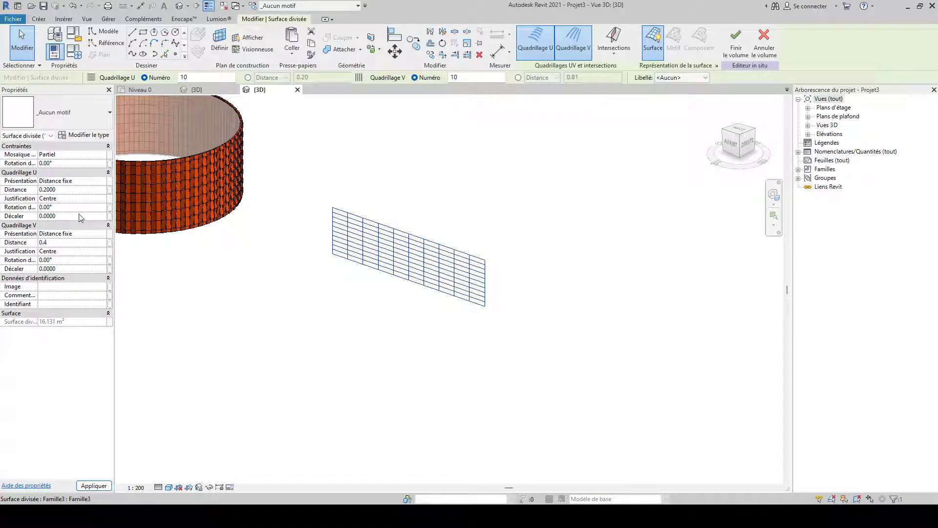
click(67, 190)
text(0.4)
key(Return)
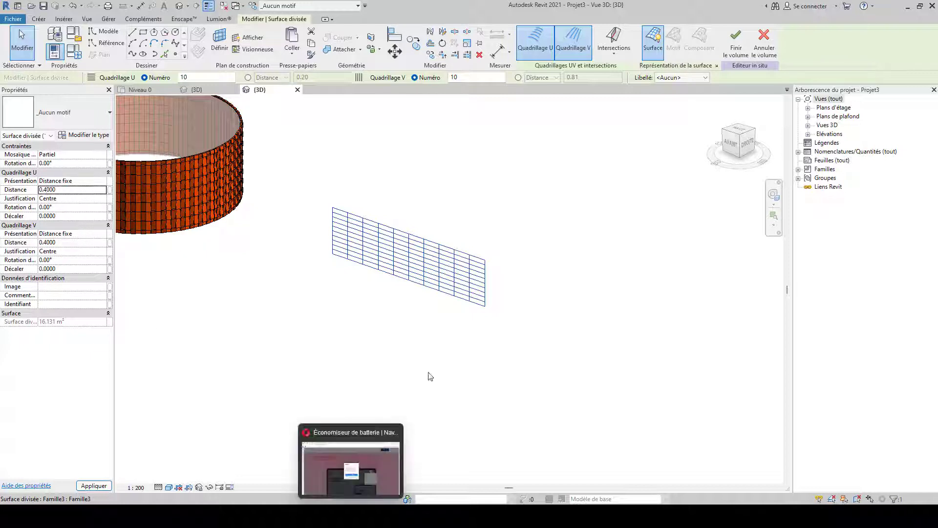
click(375, 279)
Apply the Famille3 brick panel, listed under the Rectangle pattern, to the flat divided surface.
scroll(355, 230, up, 3)
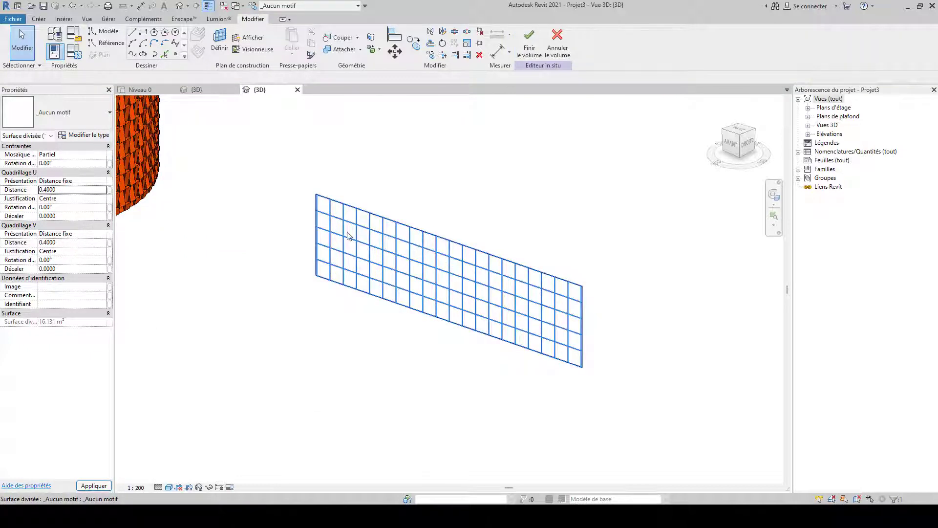
click(333, 239)
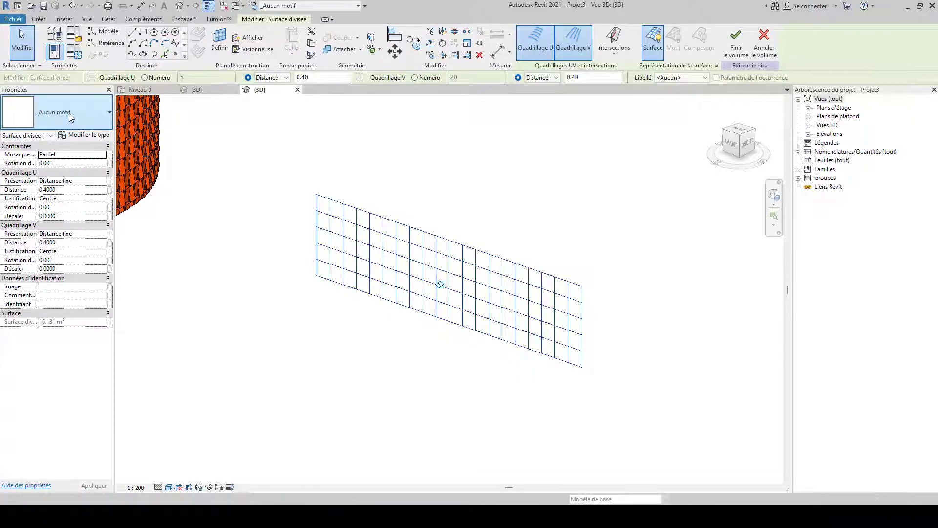
click(70, 117)
scroll(63, 277, down, 3)
scroll(63, 277, down, 2)
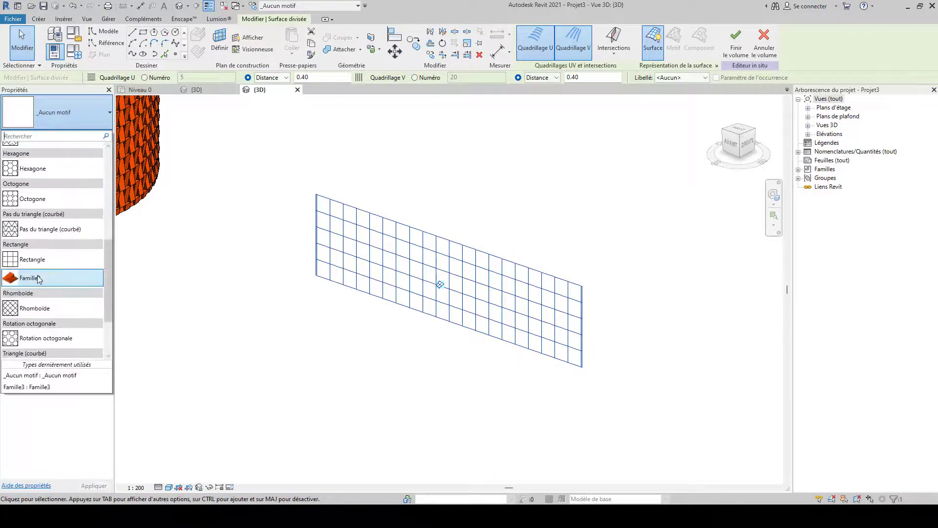
click(40, 276)
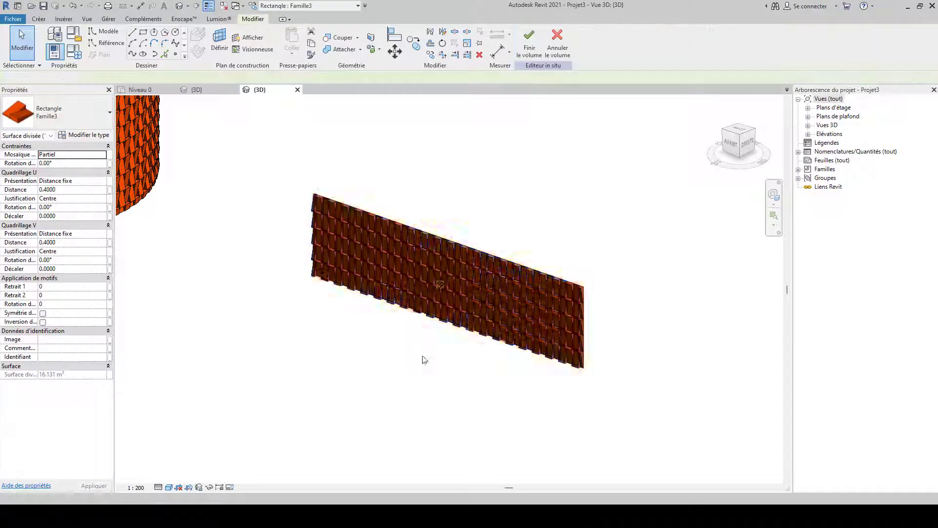
Examine the brick panels on the flat wall surface up close and from both sides.
middle_drag(424, 360, 274, 295)
scroll(344, 263, up, 4)
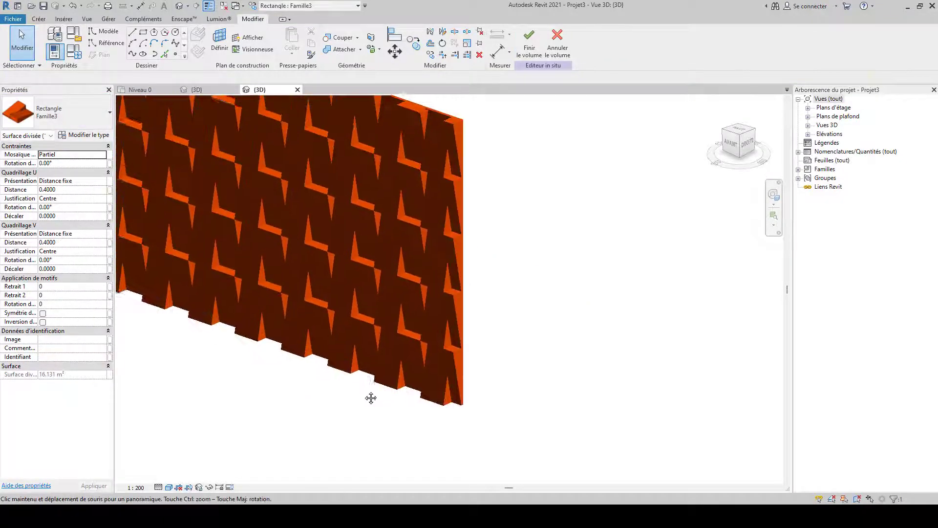
scroll(414, 287, down, 4)
click(287, 360)
scroll(344, 372, down, 2)
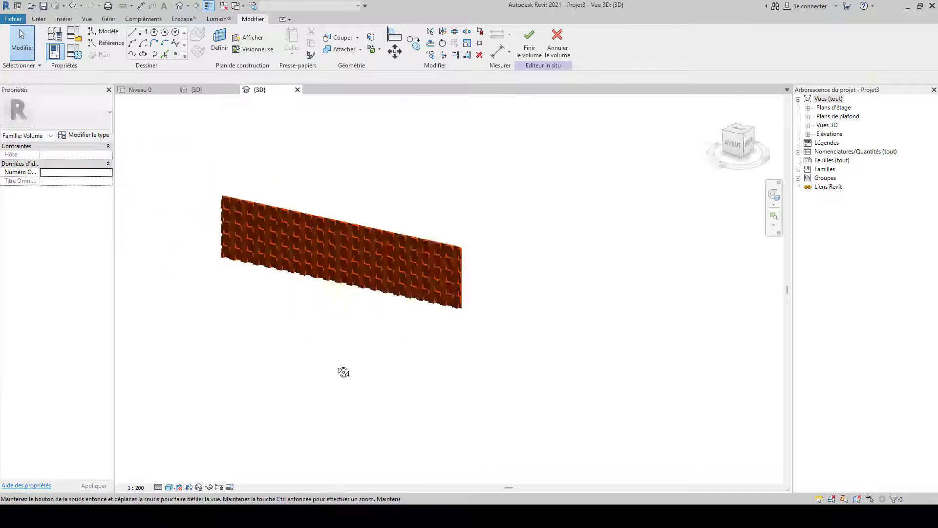
shift+middle_drag(344, 373, 299, 371)
scroll(259, 286, up, 3)
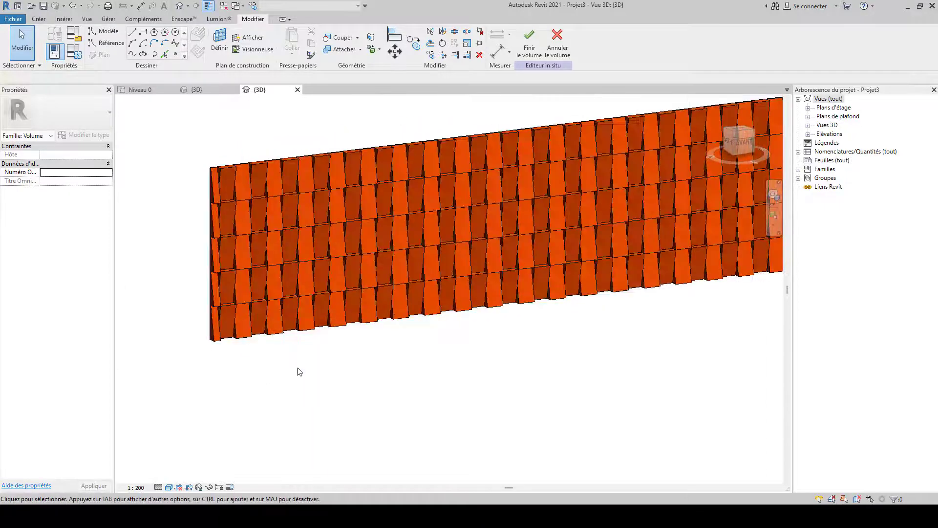
scroll(444, 200, down, 2)
shift+middle_drag(444, 200, 401, 240)
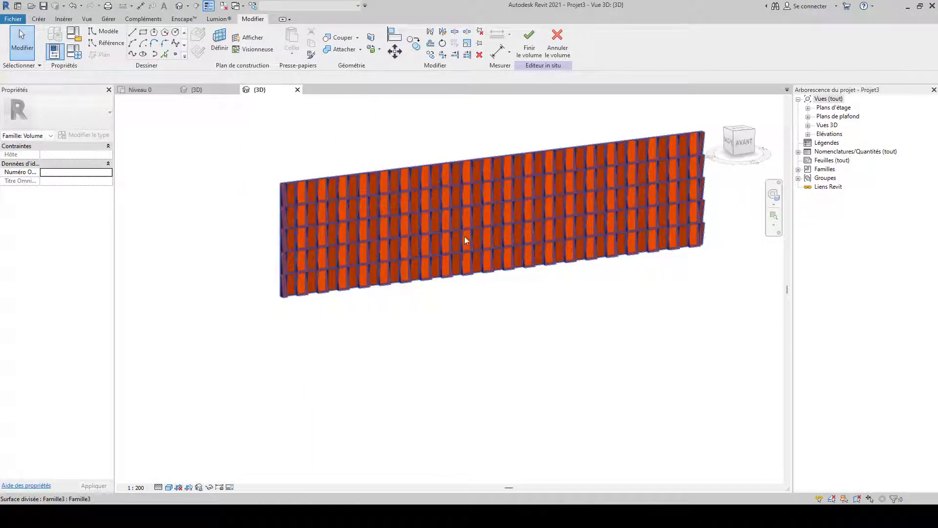
In the type properties of one flat-wall brick panel, set COT.A1 and COT.A2 to 0.15 and COT.B1 and COT.B2 to 0.07.
middle_drag(466, 240, 329, 251)
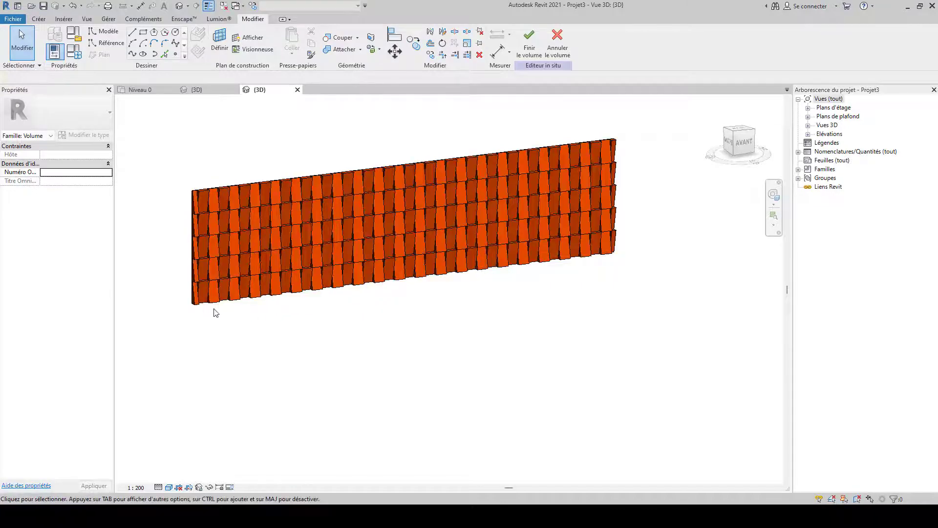
scroll(225, 199, up, 2)
scroll(225, 198, up, 6)
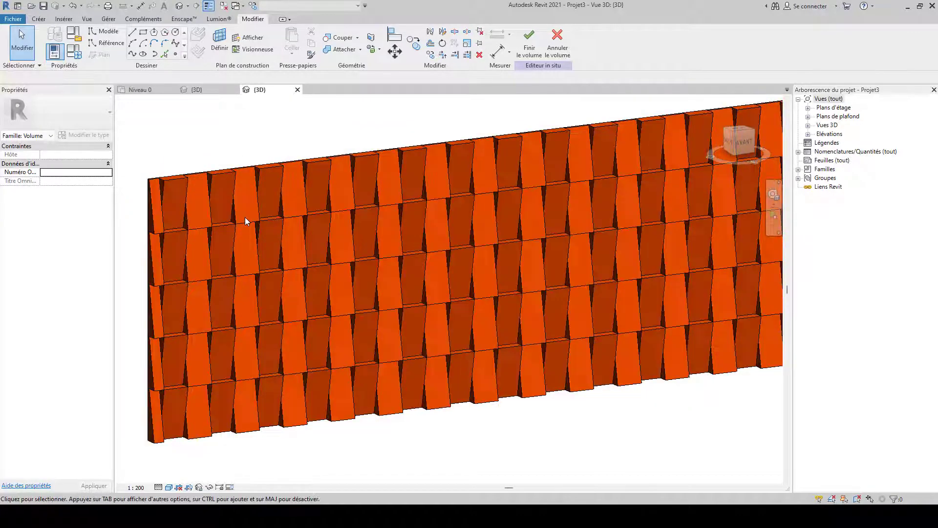
scroll(301, 239, down, 5)
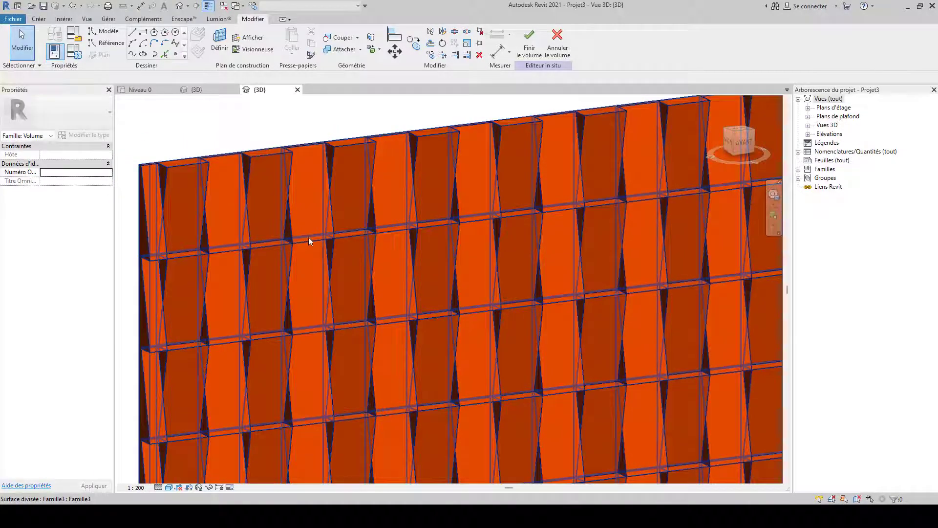
scroll(310, 240, up, 3)
key(Tab)
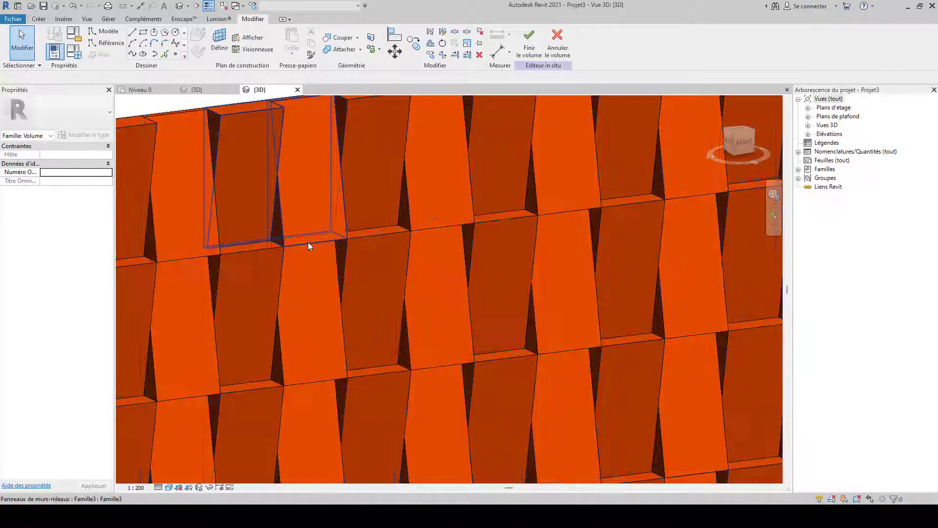
key(Tab)
click(282, 264)
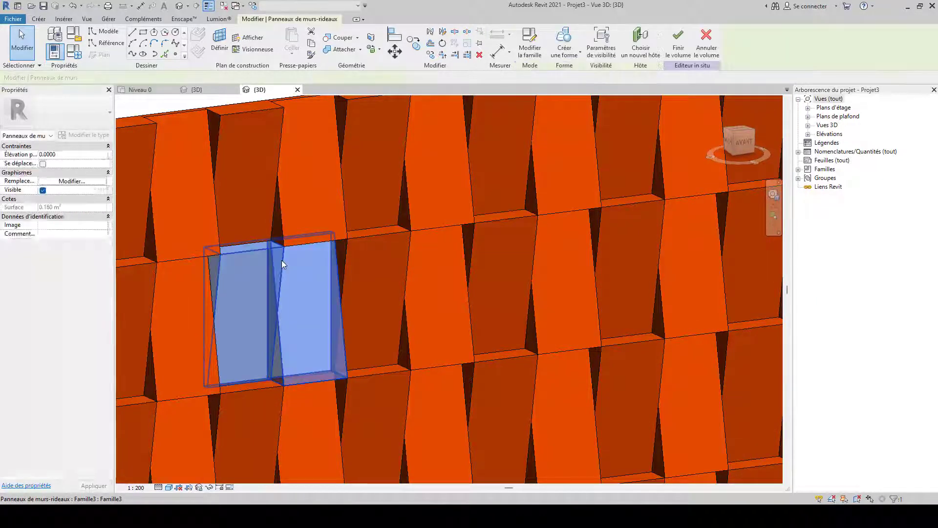
scroll(282, 264, down, 2)
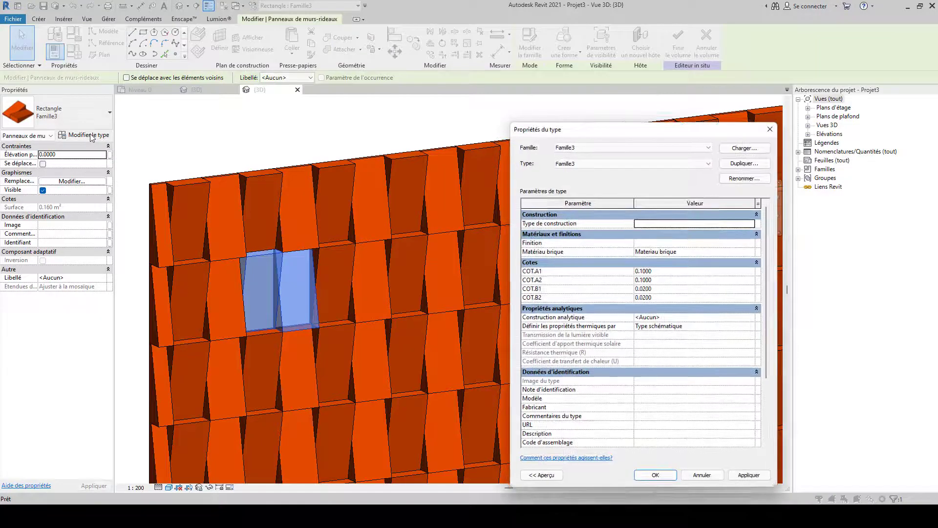
click(660, 294)
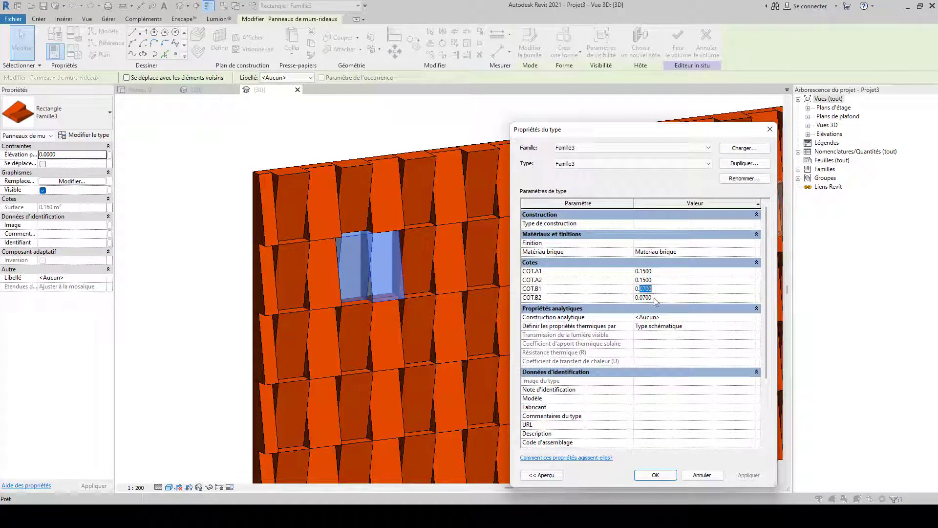
Set the brick panel type's COT.B1 and COT.B2 to 0.1 and apply the type change.
click(654, 298)
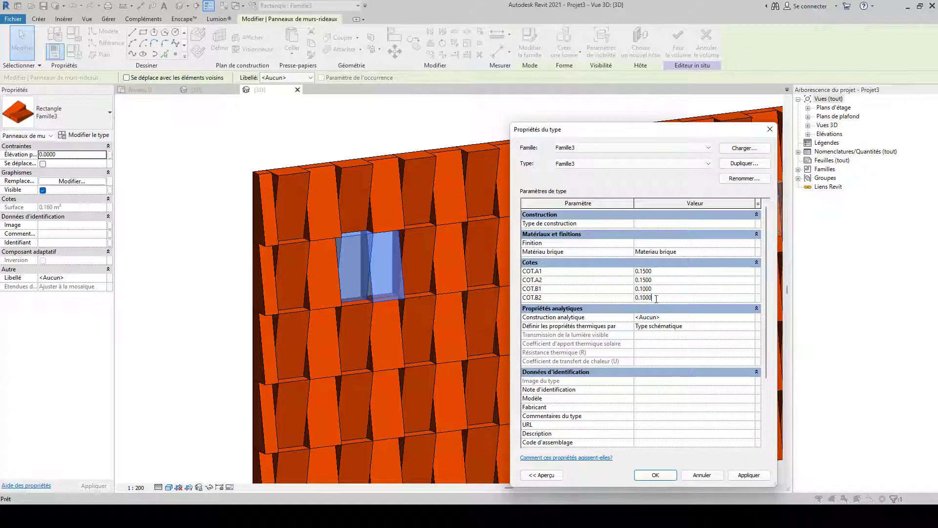
drag(655, 299, 649, 297)
key(BackSpace)
click(748, 475)
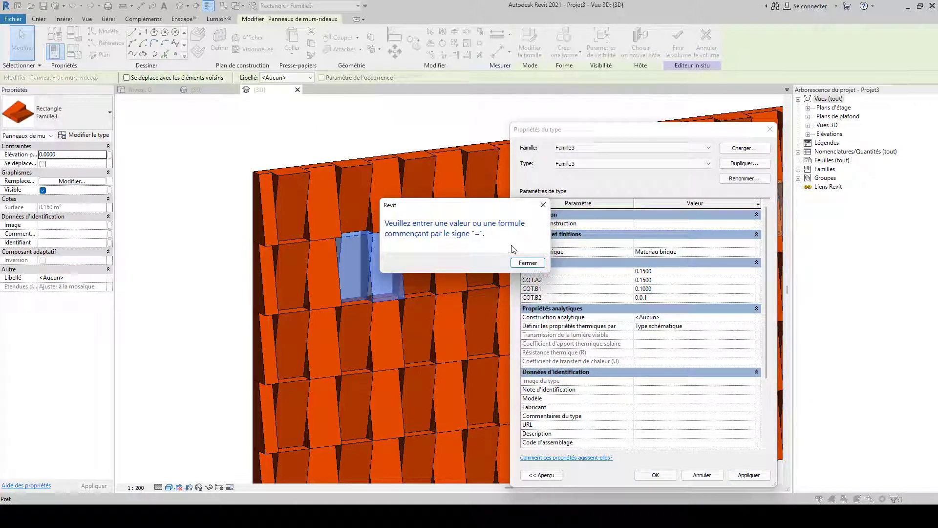
click(543, 204)
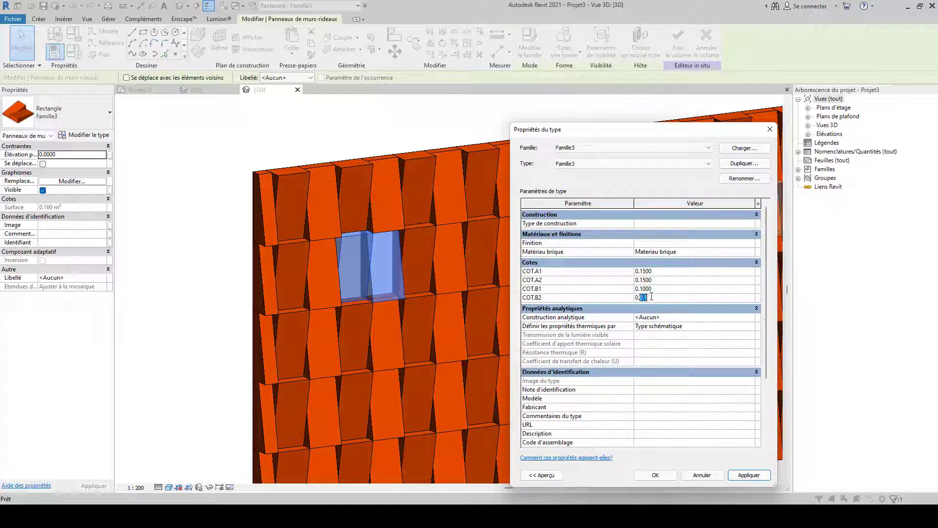
key(Return)
click(656, 475)
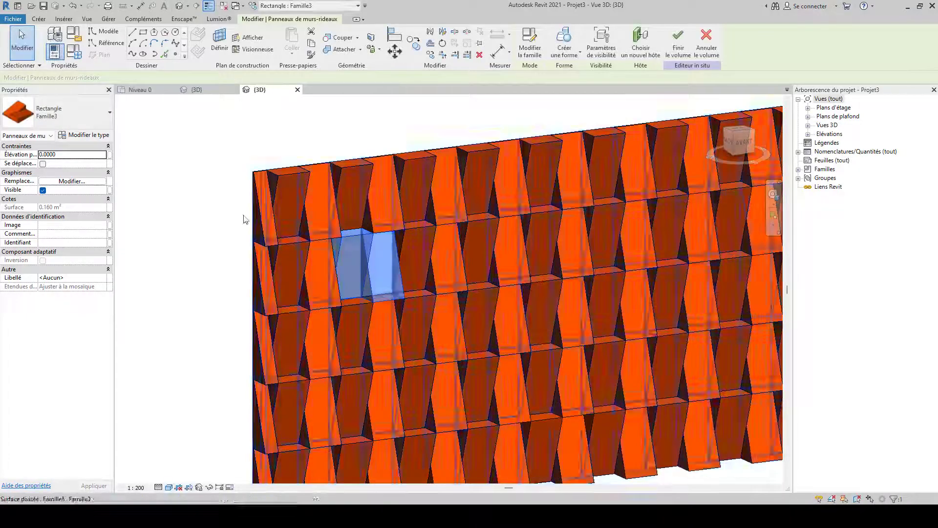
Examine the resized bricks on the flat wall, from its lower edge up to the top corner and as a whole.
click(254, 221)
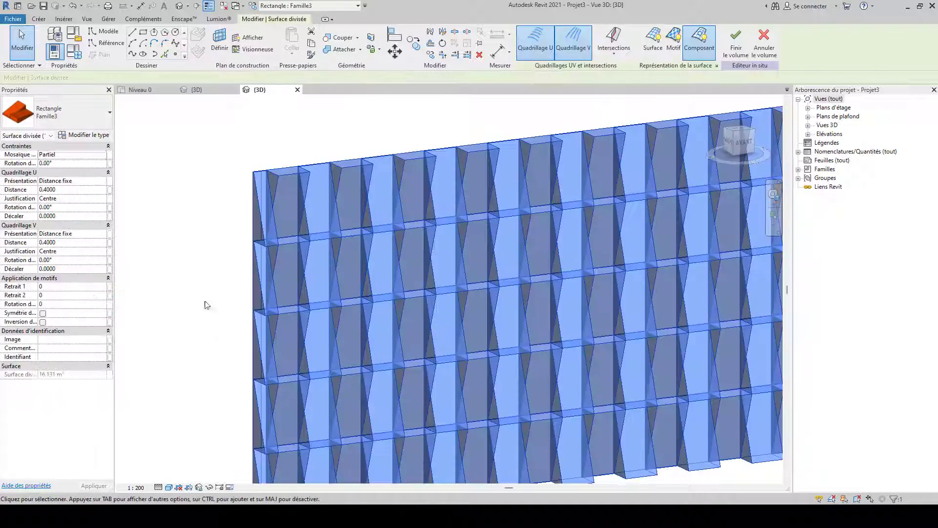
middle_drag(199, 332, 216, 266)
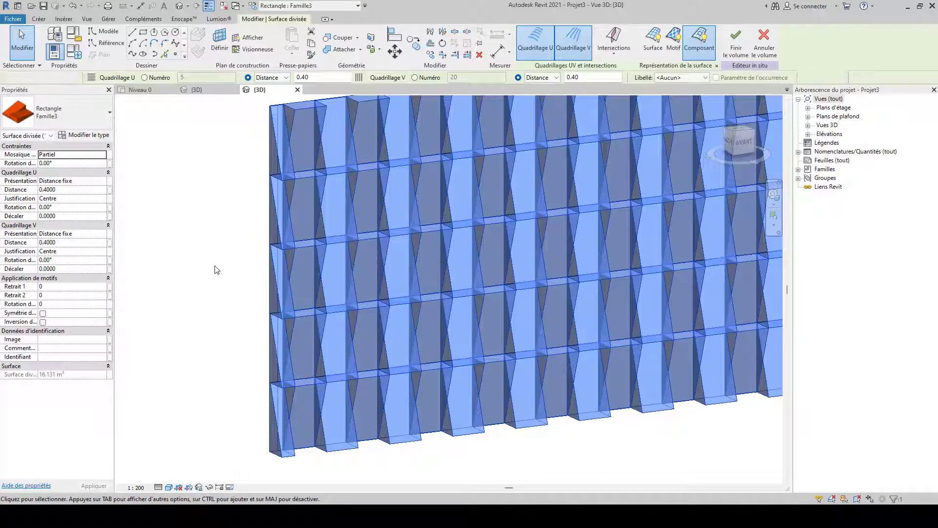
click(216, 272)
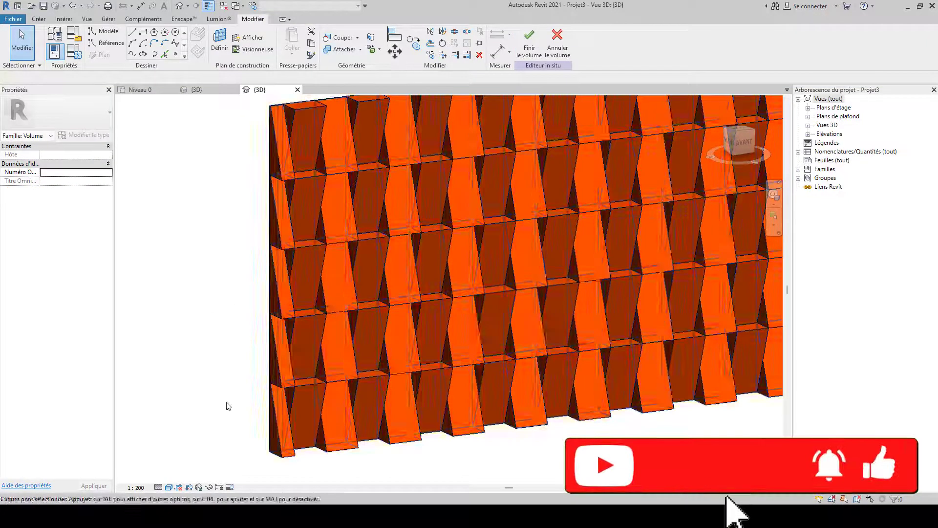
scroll(228, 399, down, 3)
scroll(231, 387, down, 2)
scroll(218, 314, up, 5)
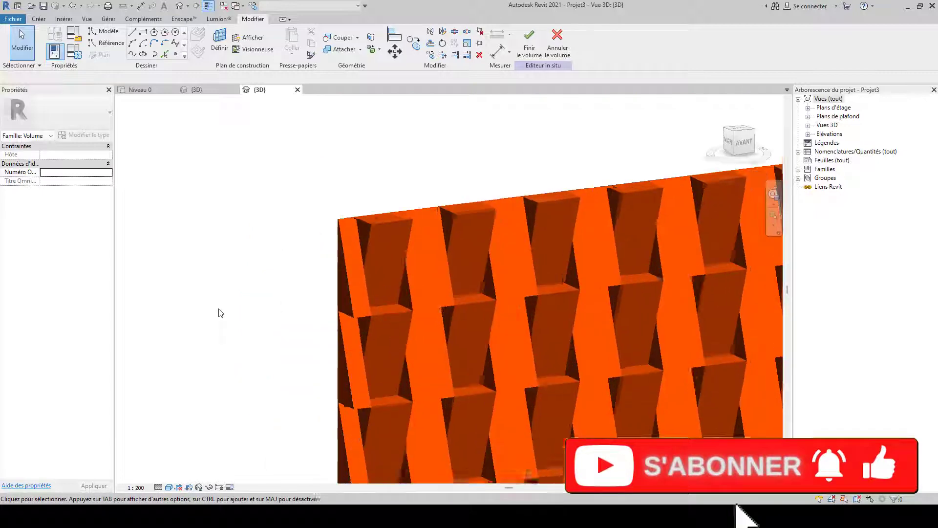
middle_drag(218, 314, 164, 264)
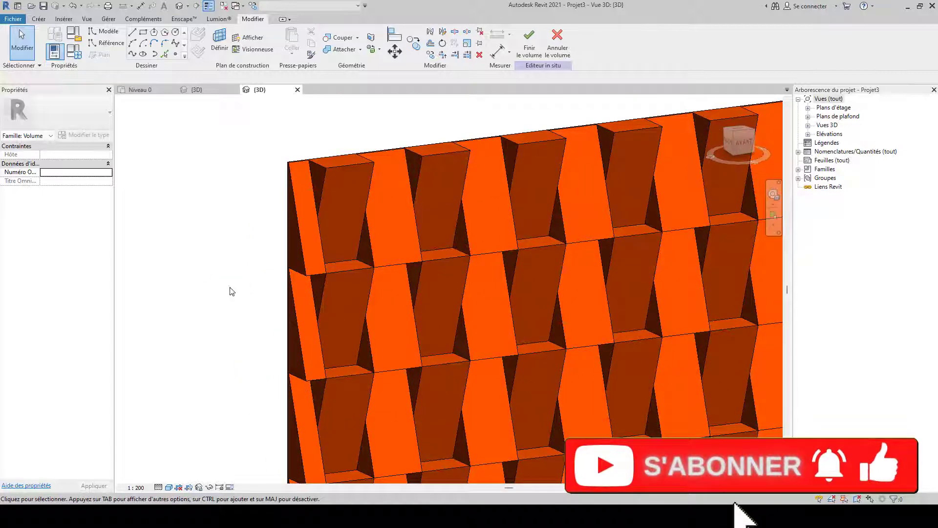
scroll(326, 328, down, 5)
scroll(326, 328, down, 2)
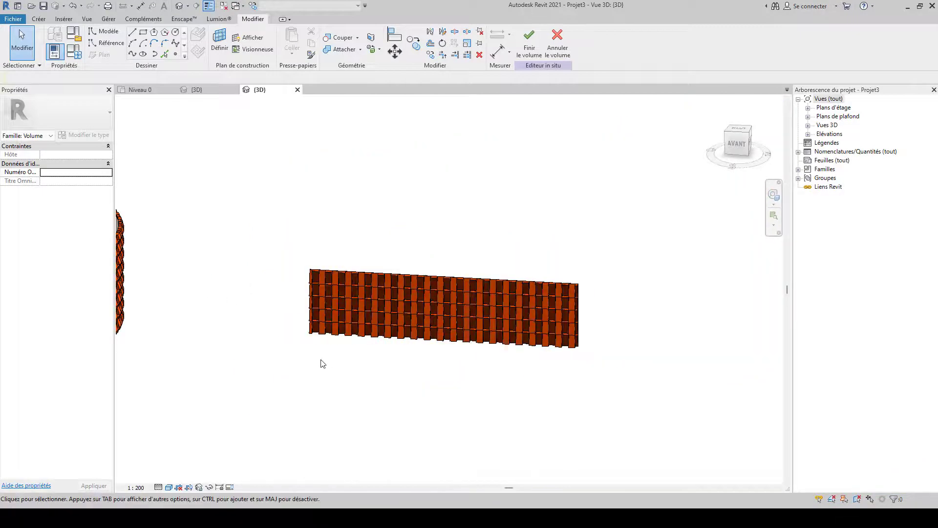
Rotate both the U grid and the V grid of the circular wall's divided surface by 30°.
scroll(467, 324, down, 2)
middle_drag(466, 325, 452, 314)
scroll(272, 299, up, 1)
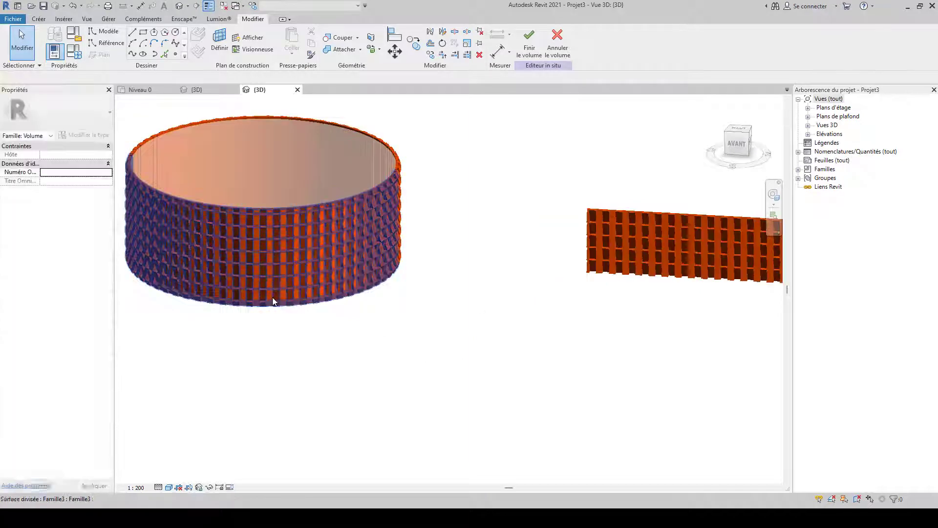
middle_drag(272, 299, 306, 410)
scroll(230, 360, up, 1)
scroll(230, 360, up, 1)
scroll(339, 391, up, 1)
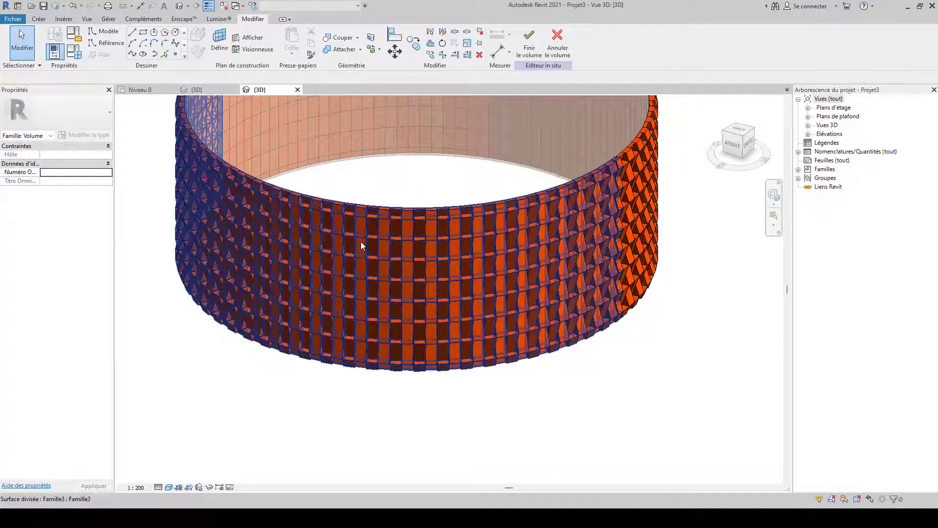
scroll(364, 245, up, 3)
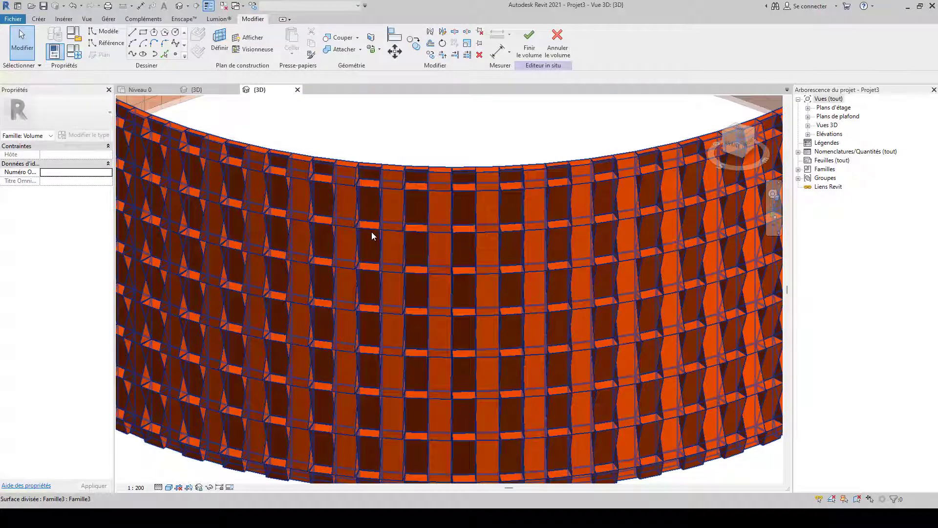
click(372, 233)
scroll(371, 231, down, 3)
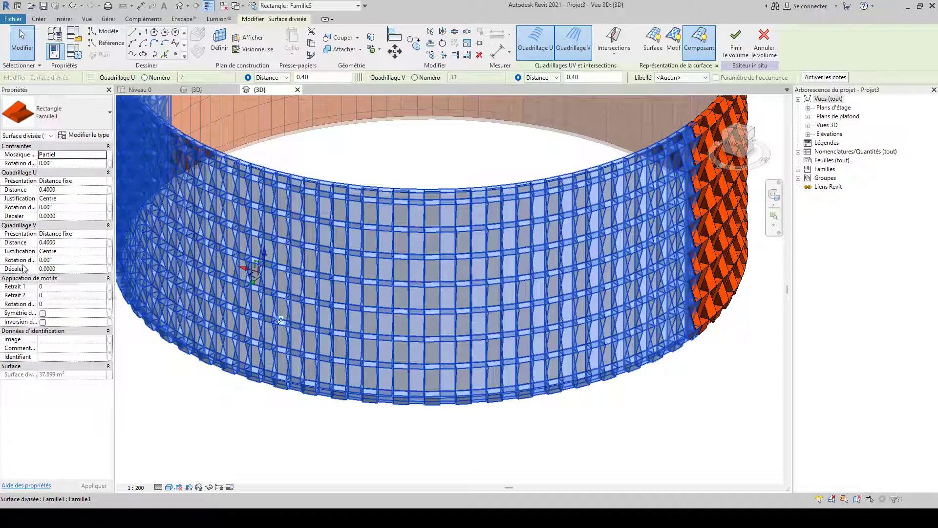
click(59, 208)
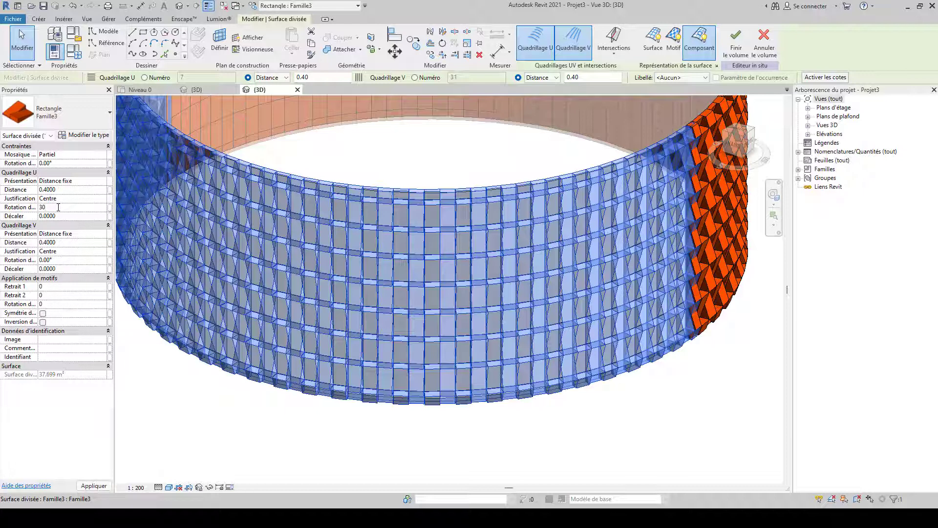
click(61, 260)
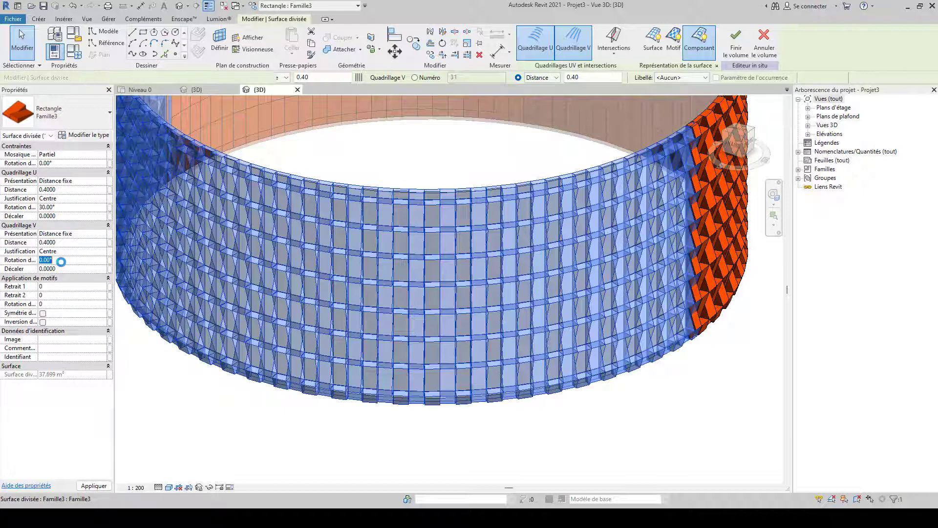
text(3)
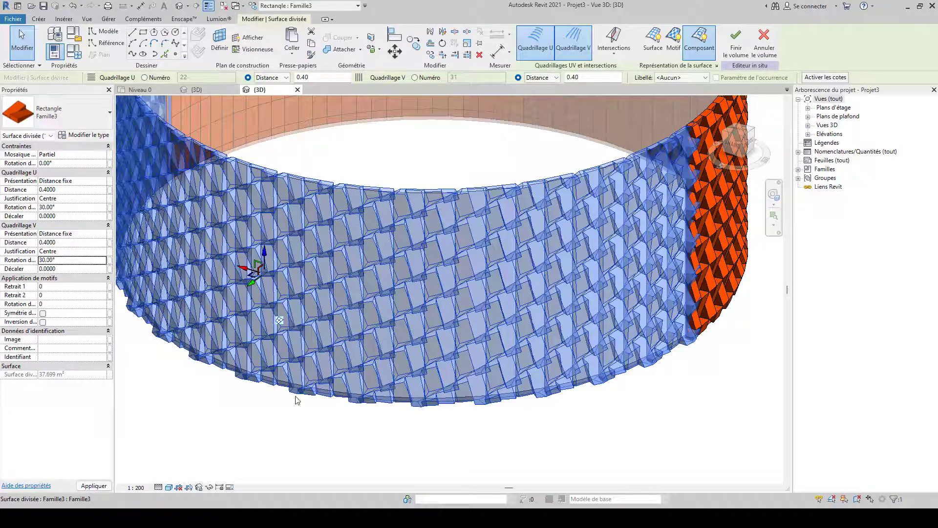
click(319, 427)
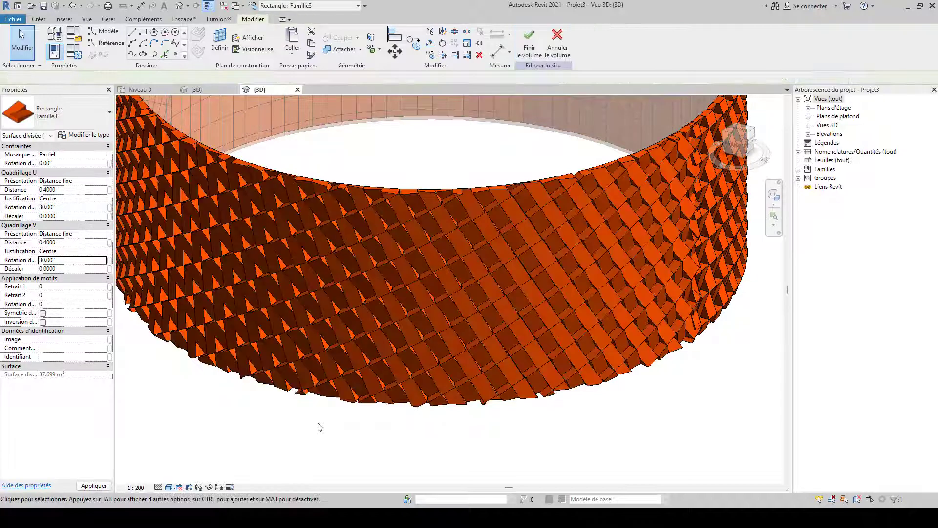
Display the rotated bricks along the circular wall's lower edge in the "Ligne cachée" visual style.
middle_drag(318, 426, 351, 310)
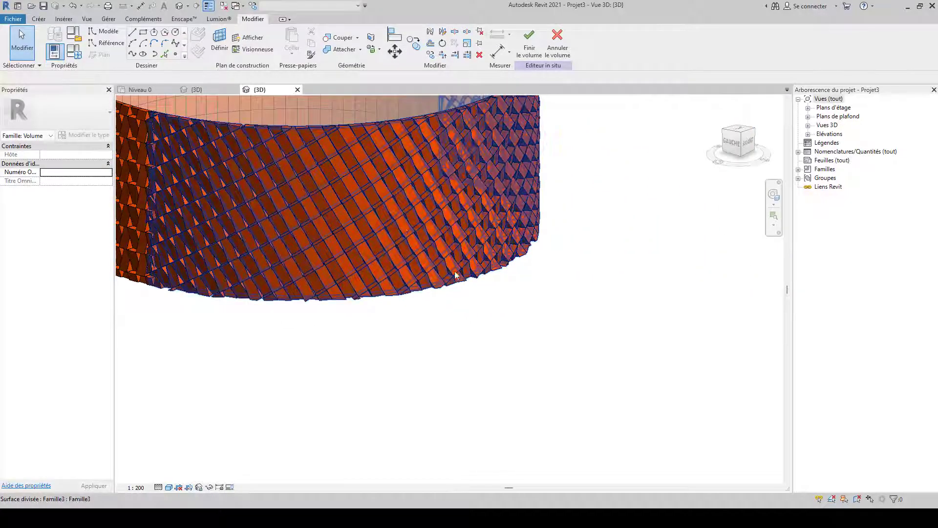
scroll(393, 221, up, 4)
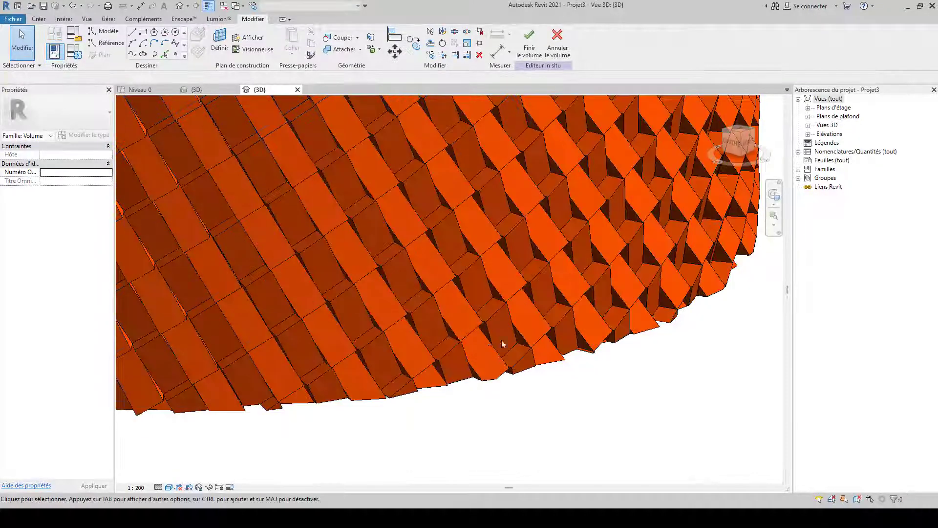
middle_drag(637, 360, 430, 278)
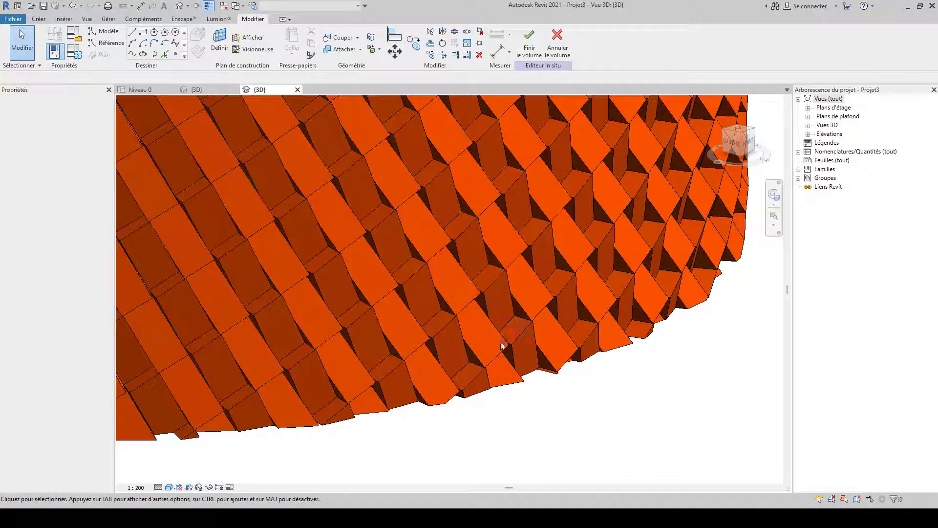
scroll(438, 172, down, 2)
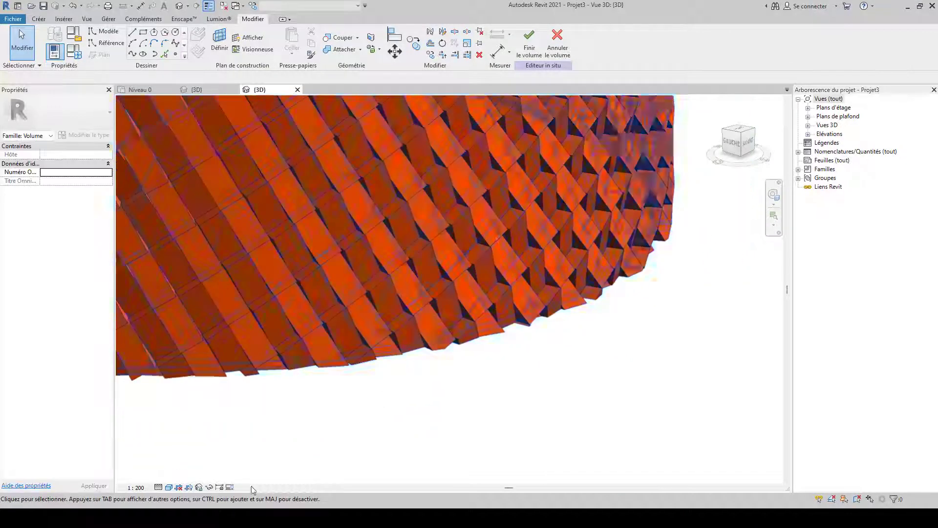
click(168, 488)
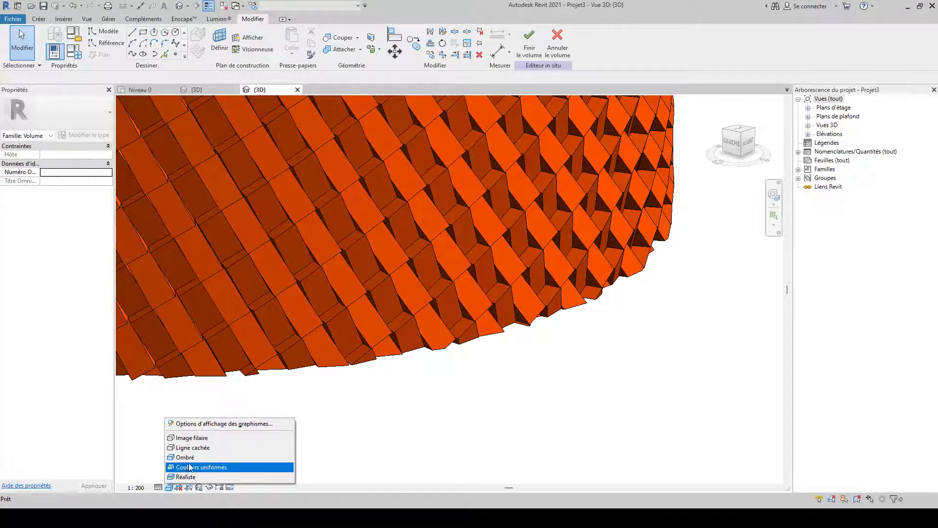
click(194, 447)
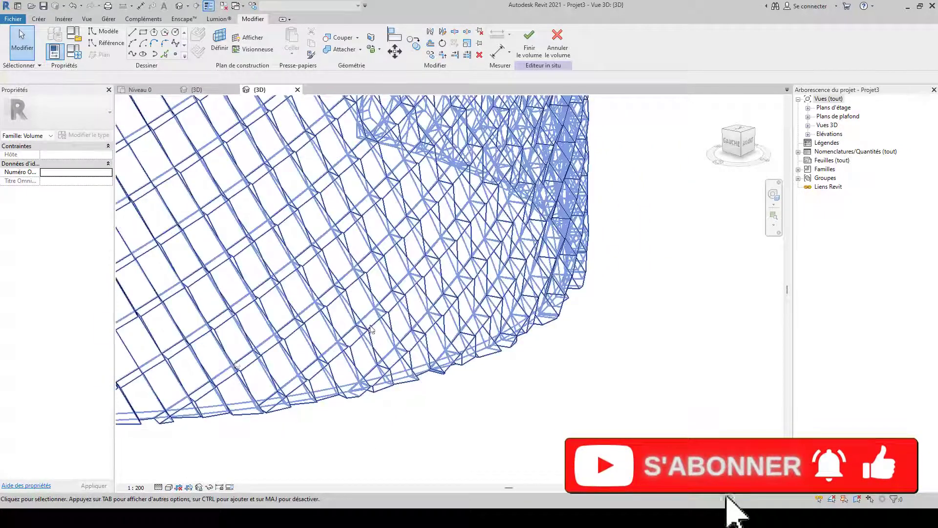
Switch the 3D view to the "Réaliste" visual style and show the circular and flat brick walls together.
click(168, 488)
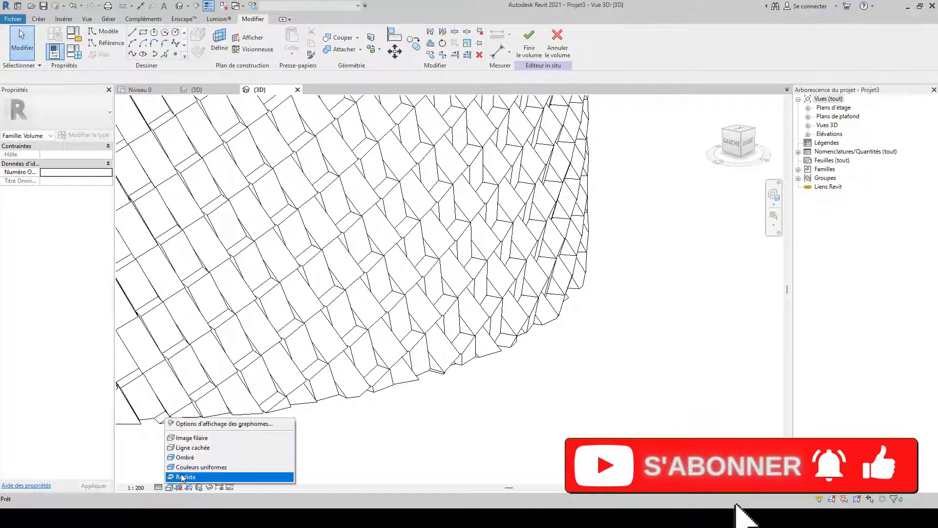
click(195, 474)
scroll(403, 419, down, 6)
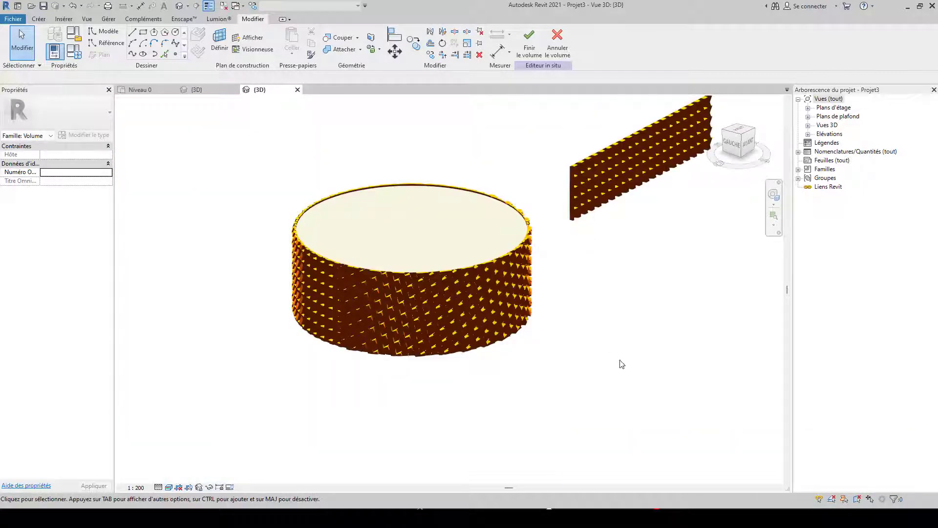
scroll(621, 363, down, 2)
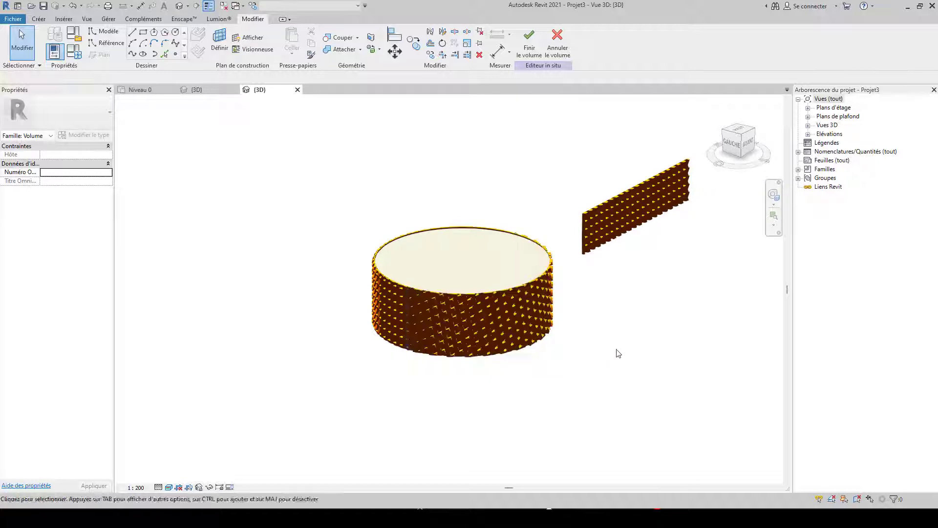
middle_drag(618, 352, 467, 360)
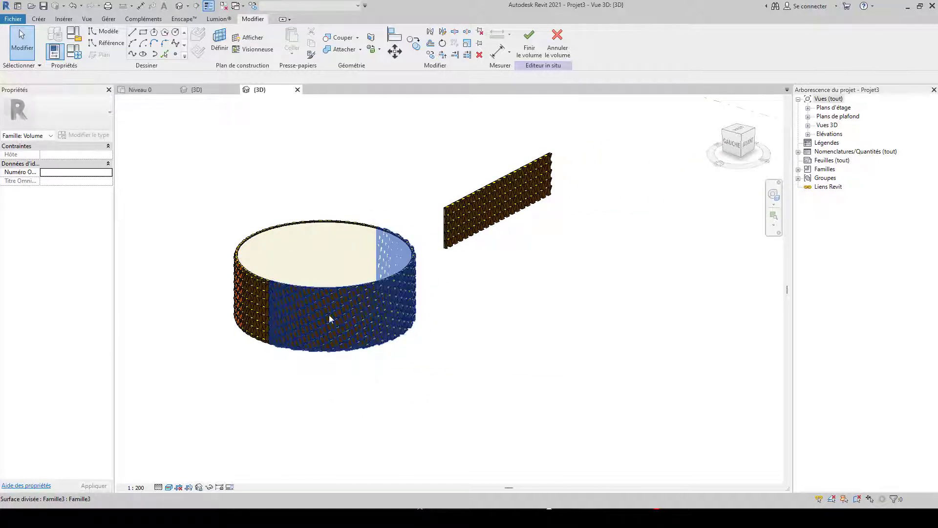
scroll(329, 318, up, 3)
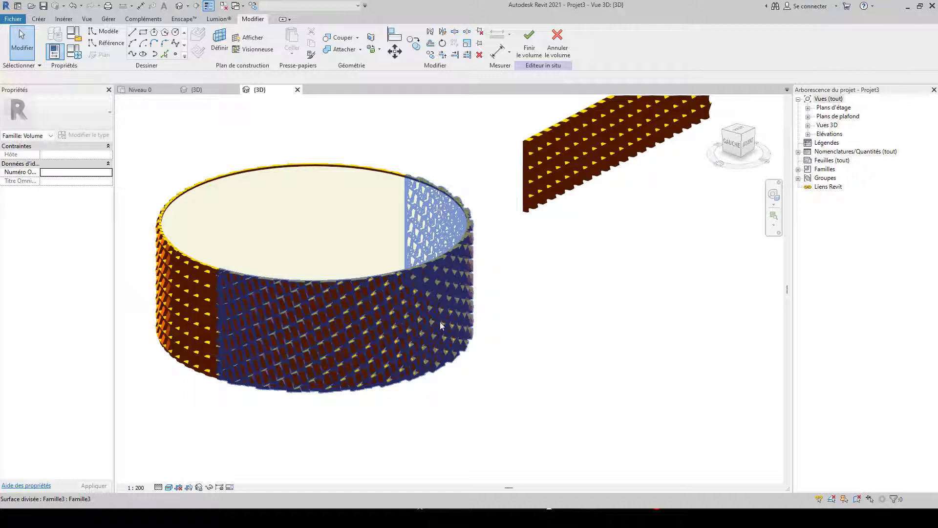
scroll(519, 287, down, 5)
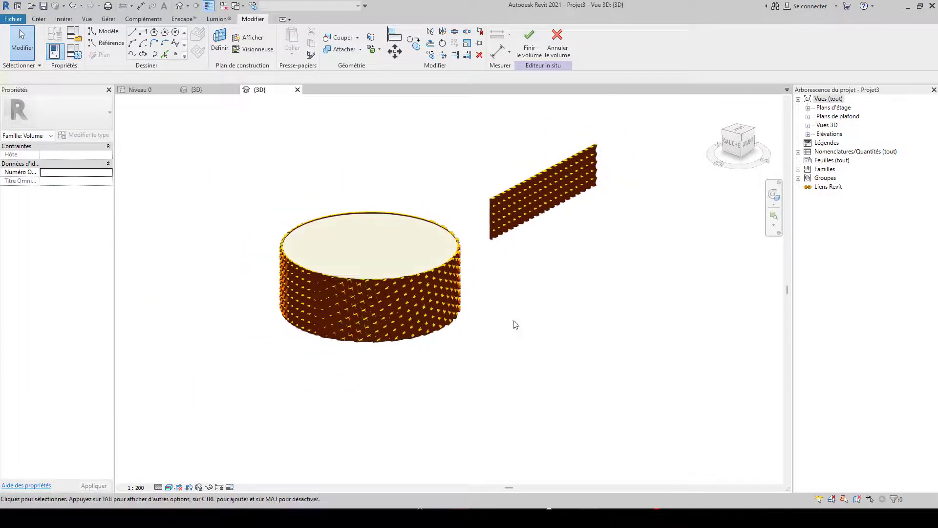
middle_drag(464, 388, 489, 339)
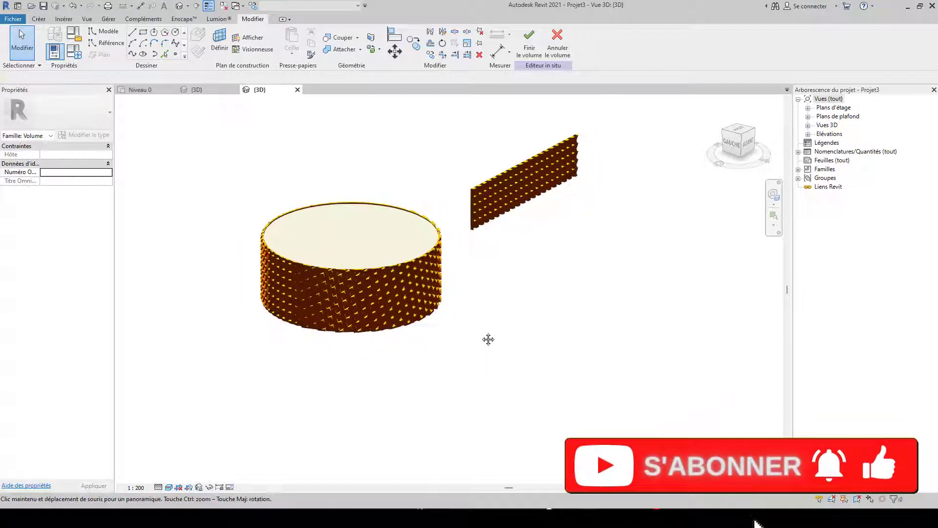